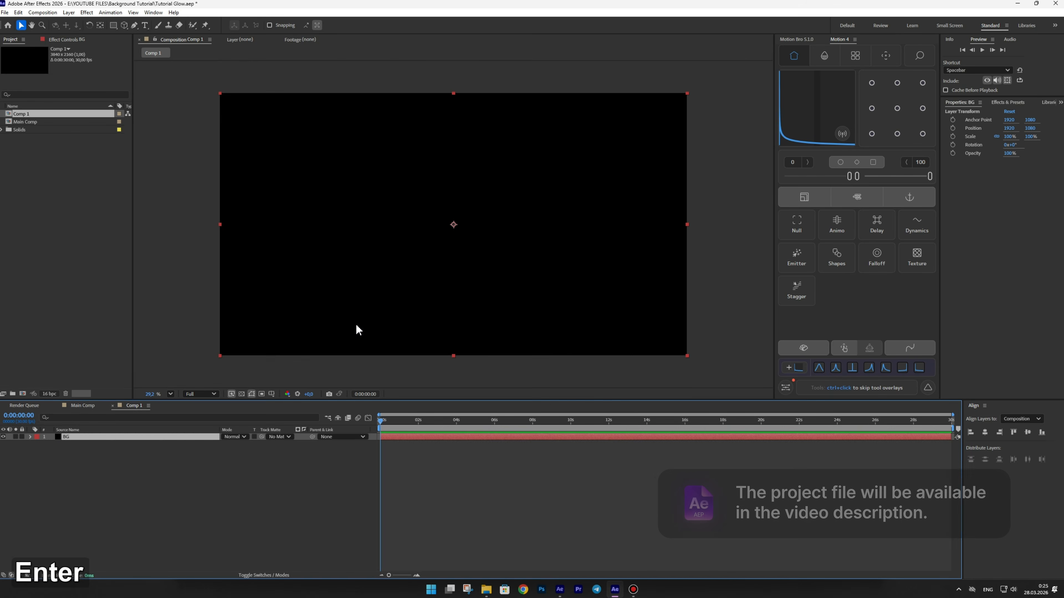
Step: Apply the Fill effect to the BG solid and set its colour to a dark purple
key(ctrl+space)
click(7, 426)
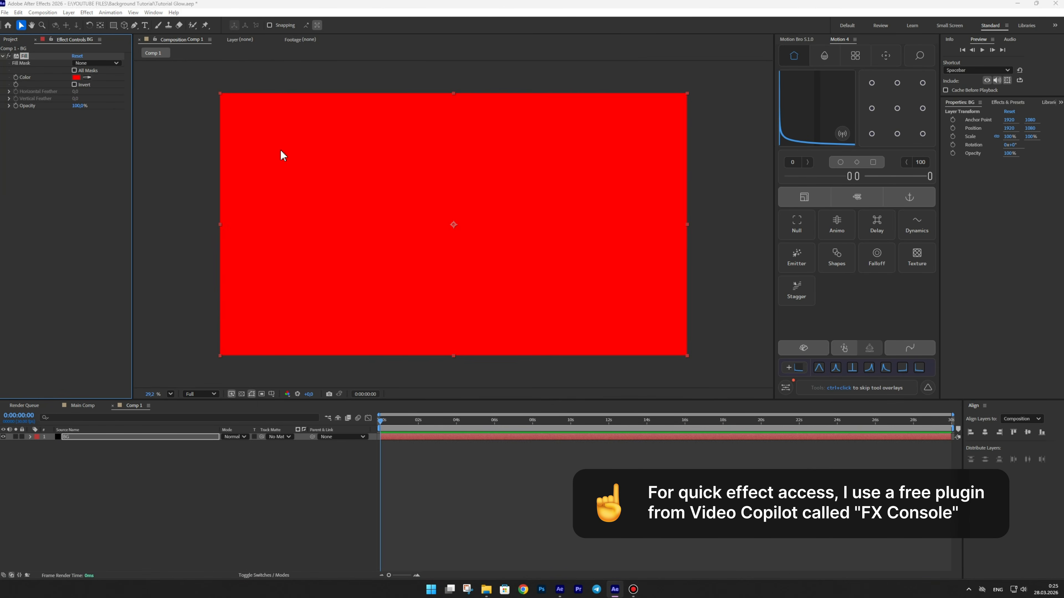
click(77, 78)
click(702, 318)
drag(685, 342, 696, 359)
click(764, 293)
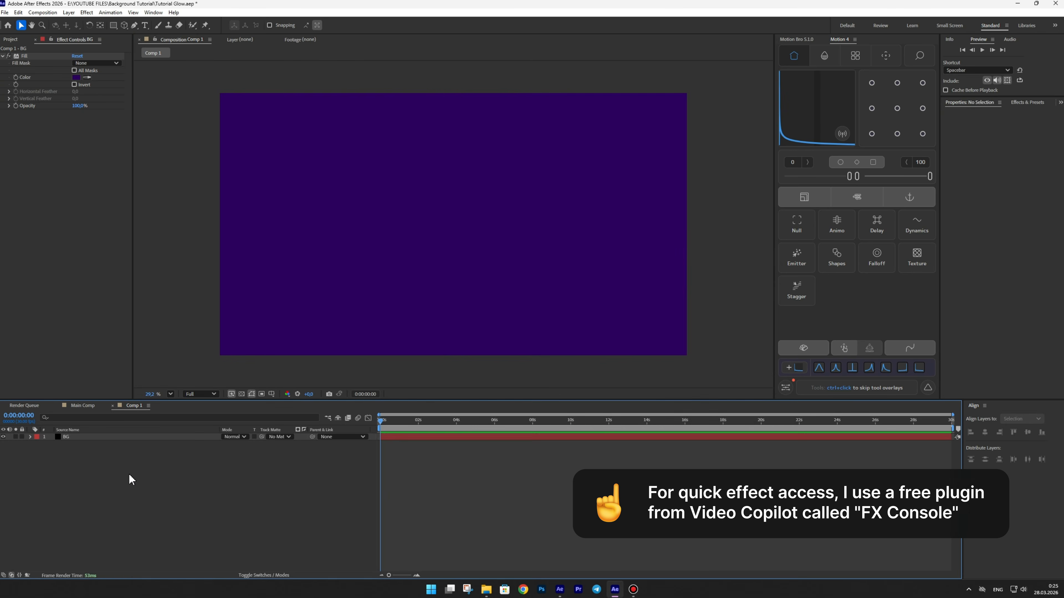
Step: Create a new shape layer above BG and add an ellipse path and a fill to it
right_click(113, 470)
mouse_move(138, 472)
click(251, 378)
key(q)
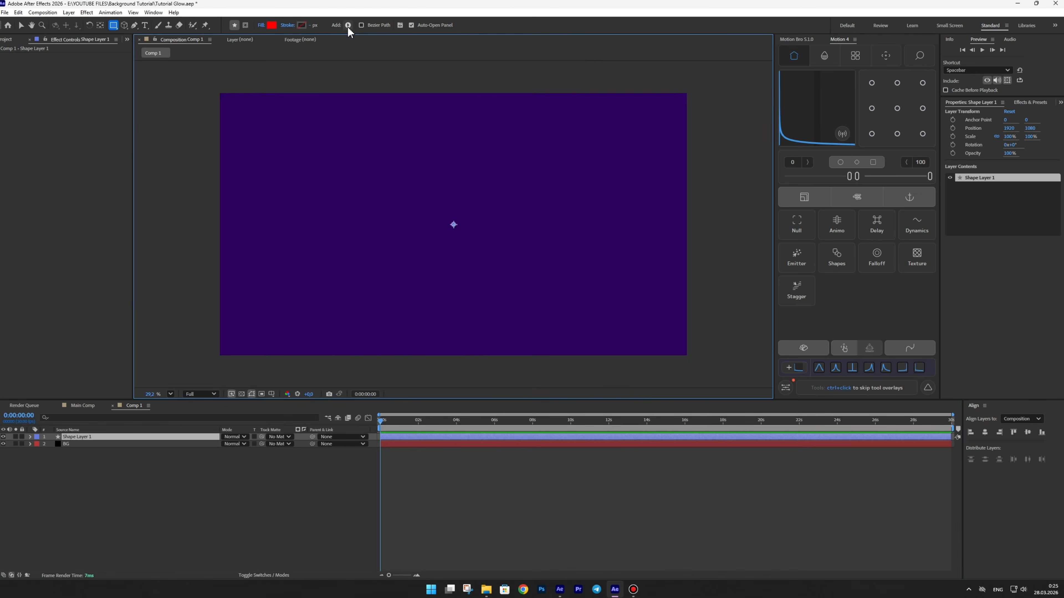
click(348, 25)
click(376, 48)
click(348, 25)
click(385, 80)
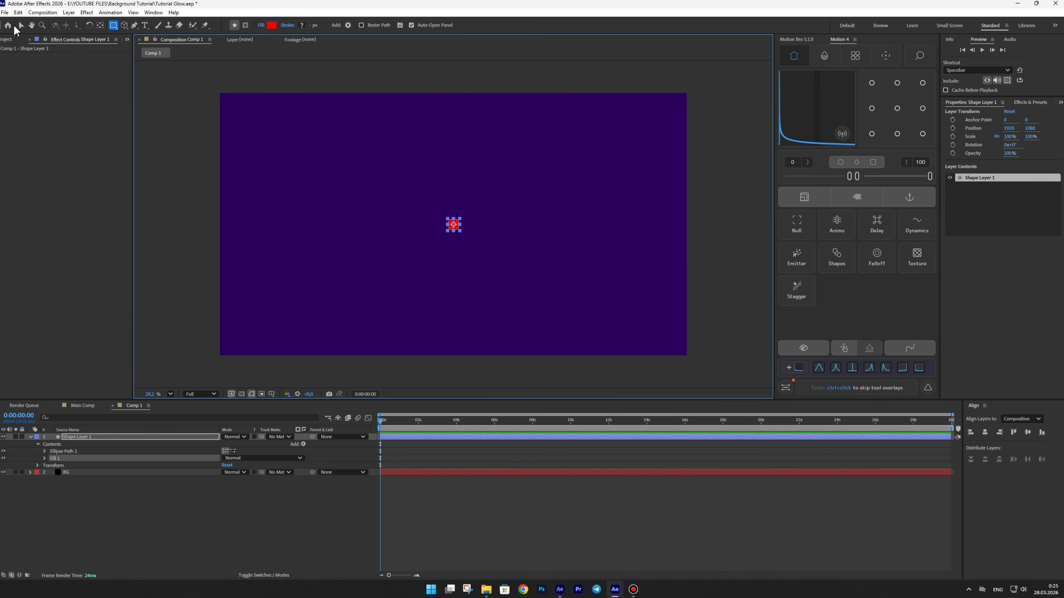
Step: Scale the ellipse layer up to about 3967% by 1979% so it nearly fills the composition
click(22, 25)
drag(460, 231, 701, 340)
click(31, 437)
Step: Apply the Fill effect to the ellipse layer and set its colour to bright sky blue
click(79, 437)
key(ctrl+space)
click(11, 431)
click(79, 79)
click(763, 294)
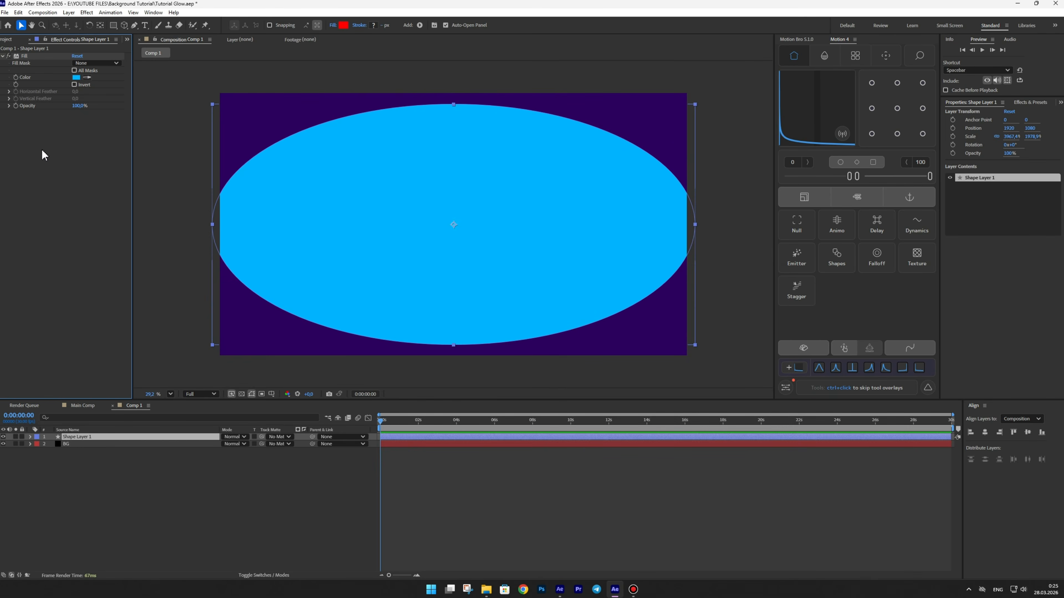
Step: Apply Fast Box Blur to the ellipse layer with a blur radius of about 330 and Repeat Edge Pixels off
key(ctrl+space)
click(26, 143)
drag(76, 121, 209, 124)
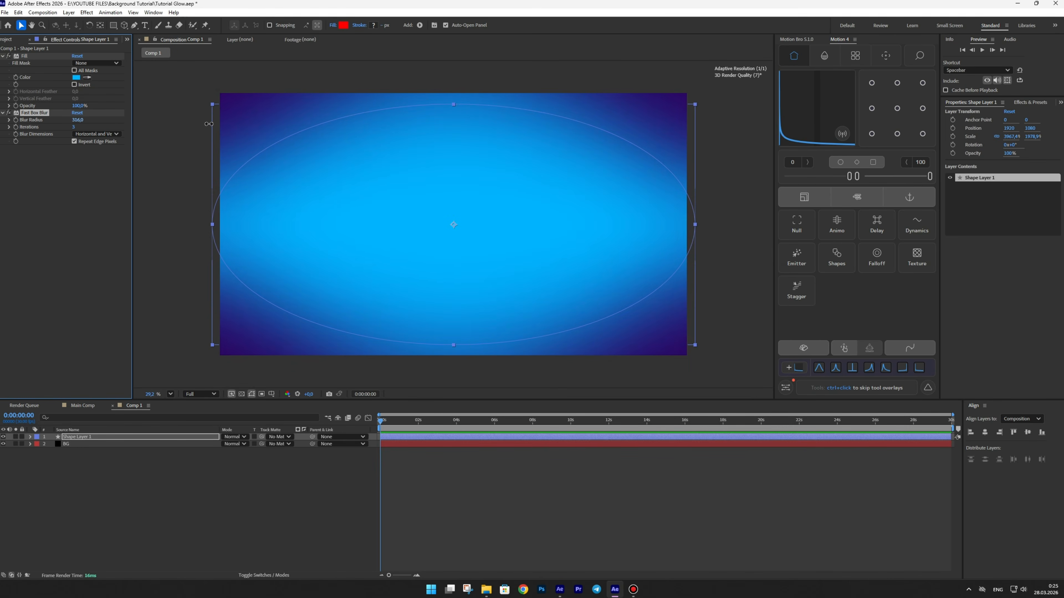
click(76, 142)
Step: Create a second shape layer and add a polystar path and a fill to it
right_click(214, 479)
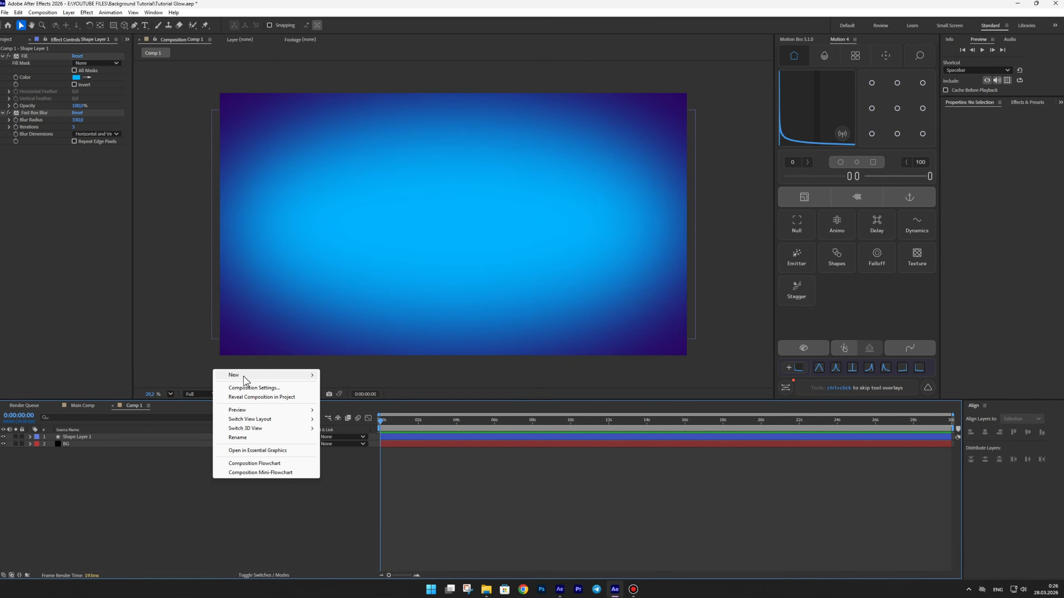
mouse_move(247, 375)
click(368, 434)
click(348, 25)
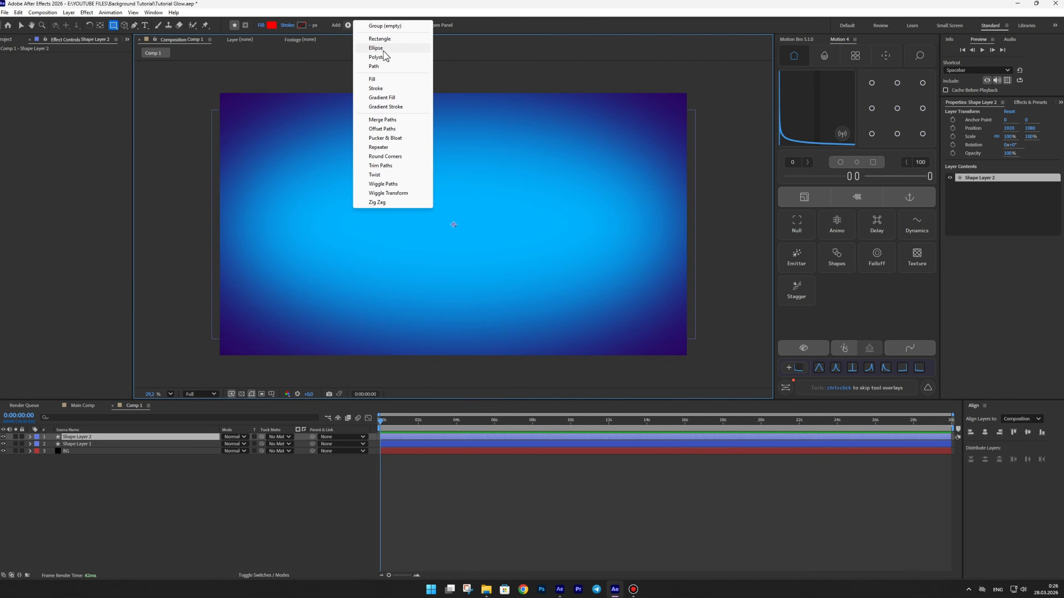
click(374, 58)
click(348, 25)
click(374, 79)
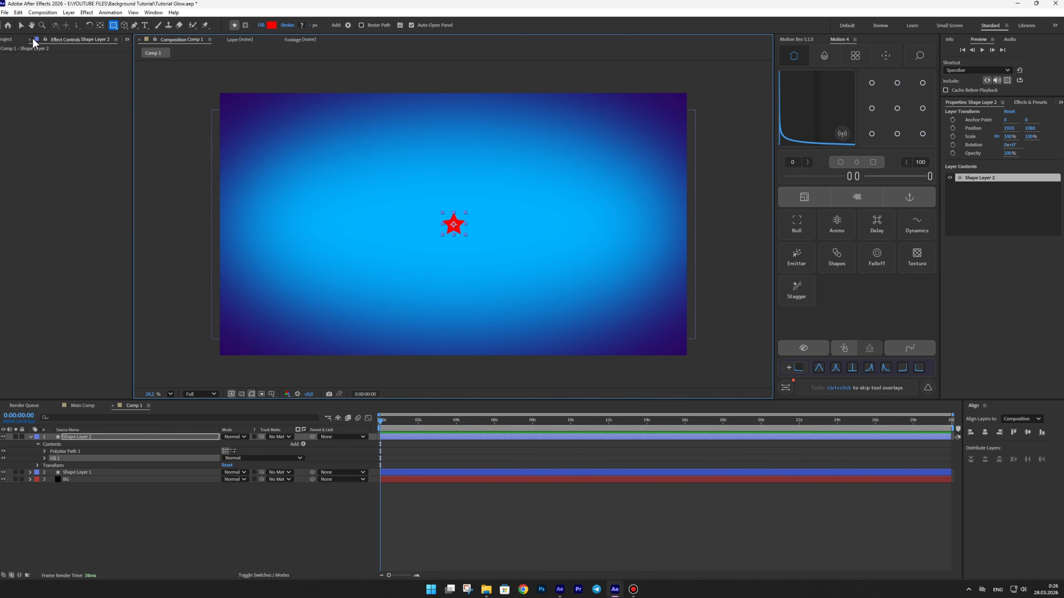
Step: Change the polystar layer's label colour to teal and set its star to 7 points
click(44, 451)
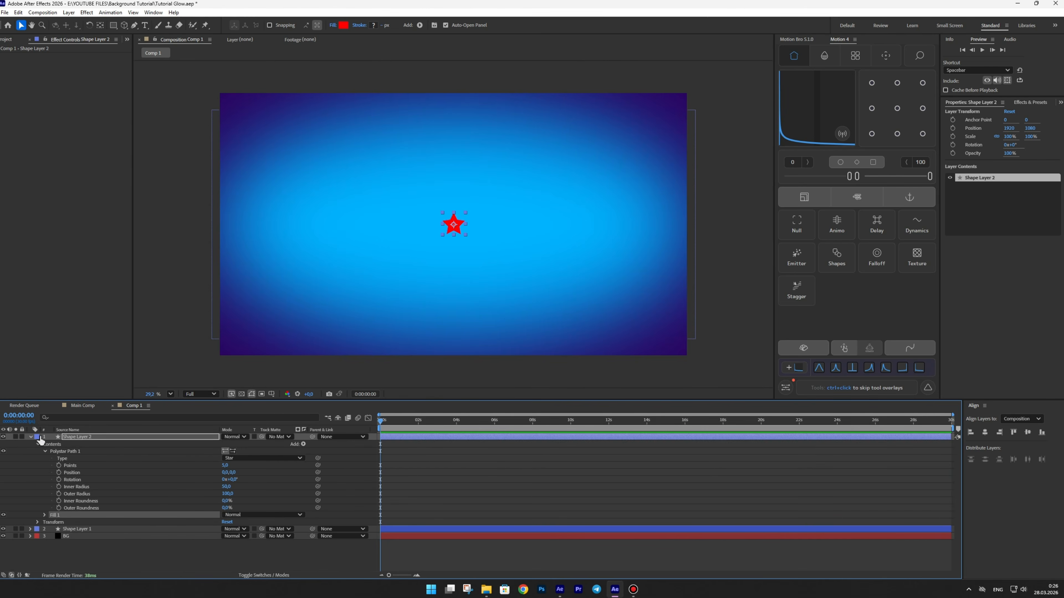
click(37, 437)
click(63, 411)
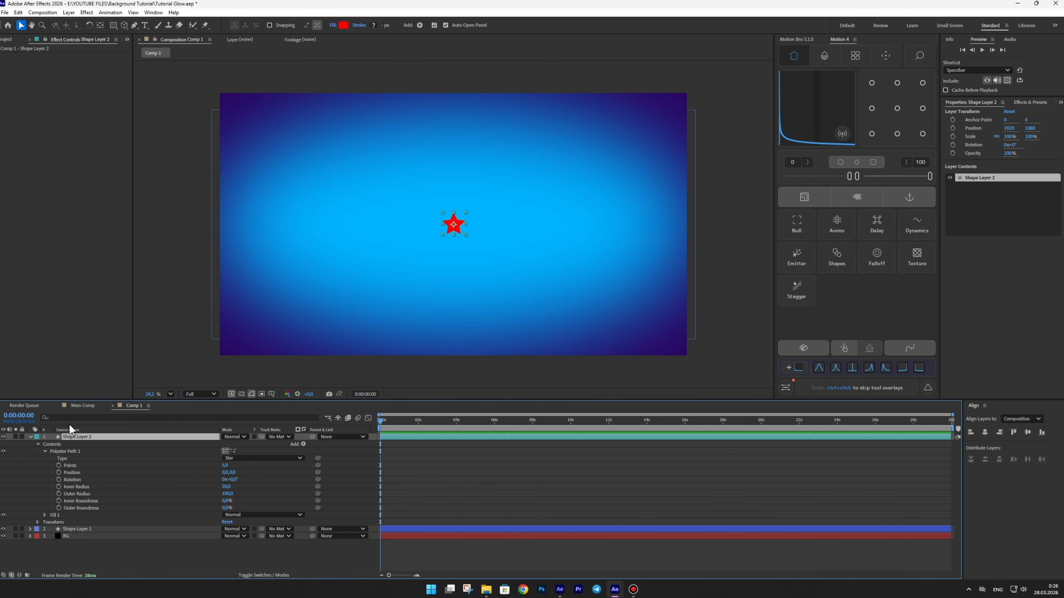
click(225, 465)
text(7)
key(Return)
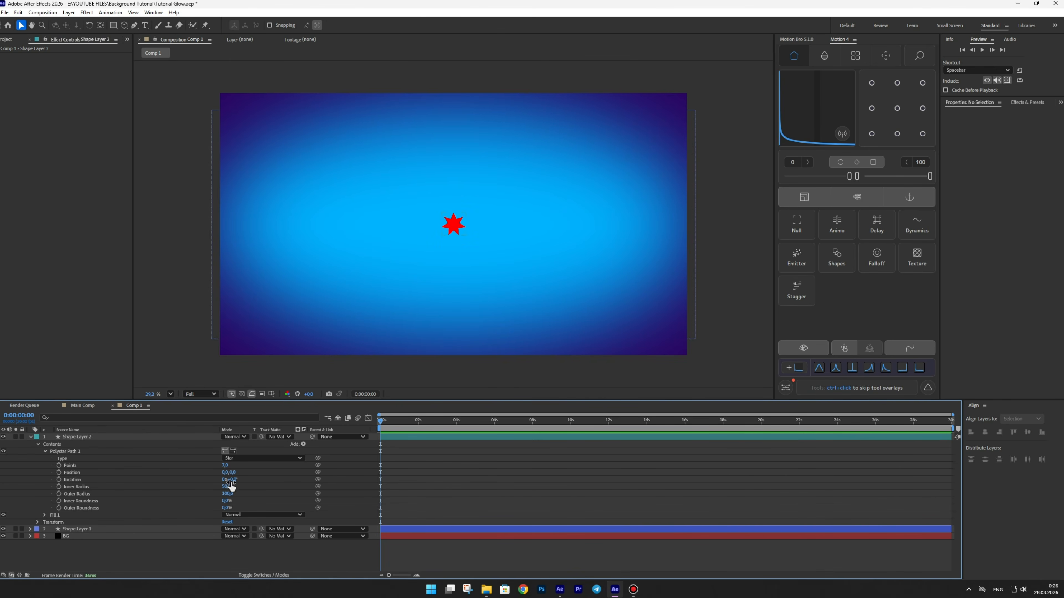
Step: Enlarge the star into wide rays with outer radius about 4113, inner radius about 300 and outer roundness about 76%
drag(228, 494, 365, 476)
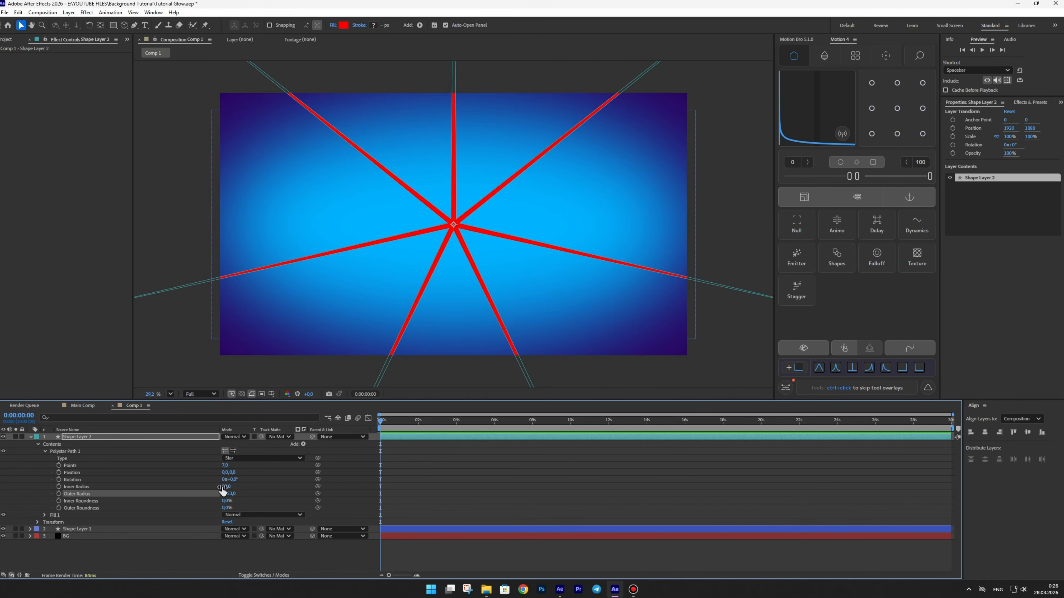
mouse_move(226, 487)
mouse_down()
mouse_move(331, 478)
mouse_move(255, 501)
mouse_move(237, 483)
mouse_up()
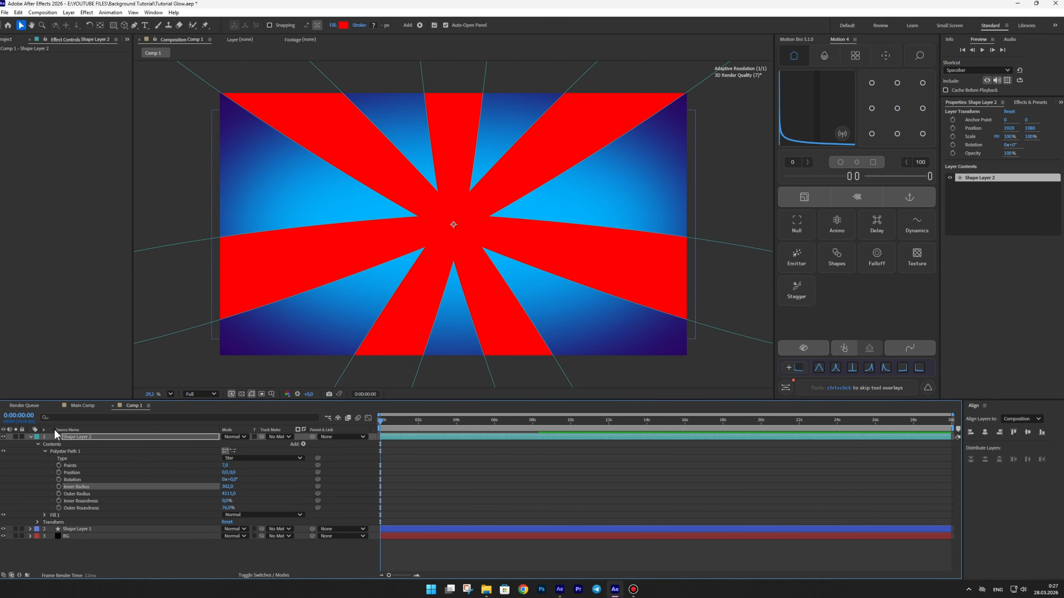
click(32, 437)
Step: Apply the Fill effect to the star layer and set its colour to a saturated blue with hue 206°
click(81, 438)
key(ctrl+space)
click(12, 428)
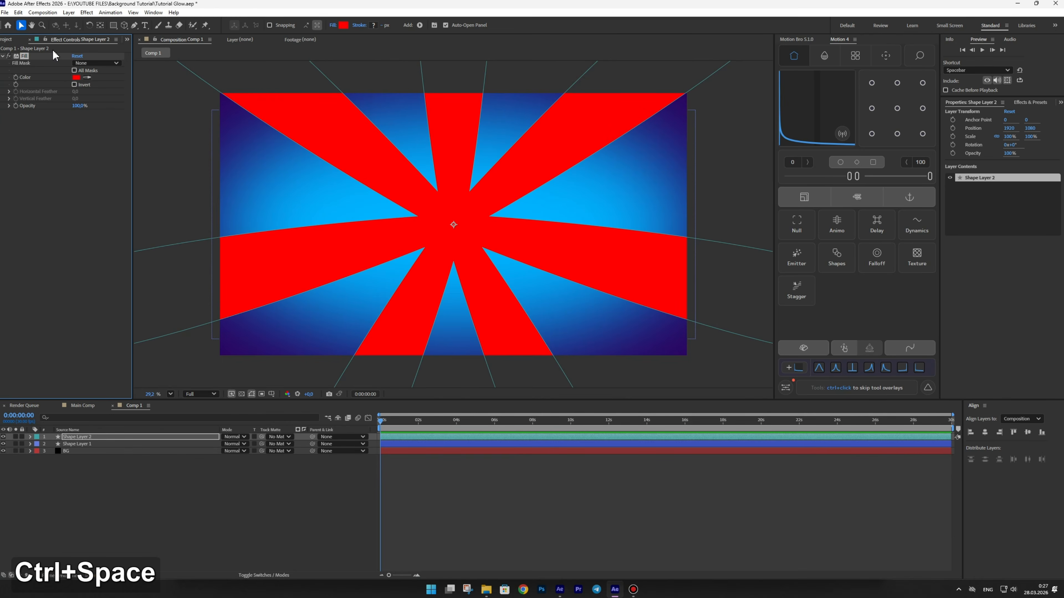
click(76, 77)
drag(702, 319, 703, 337)
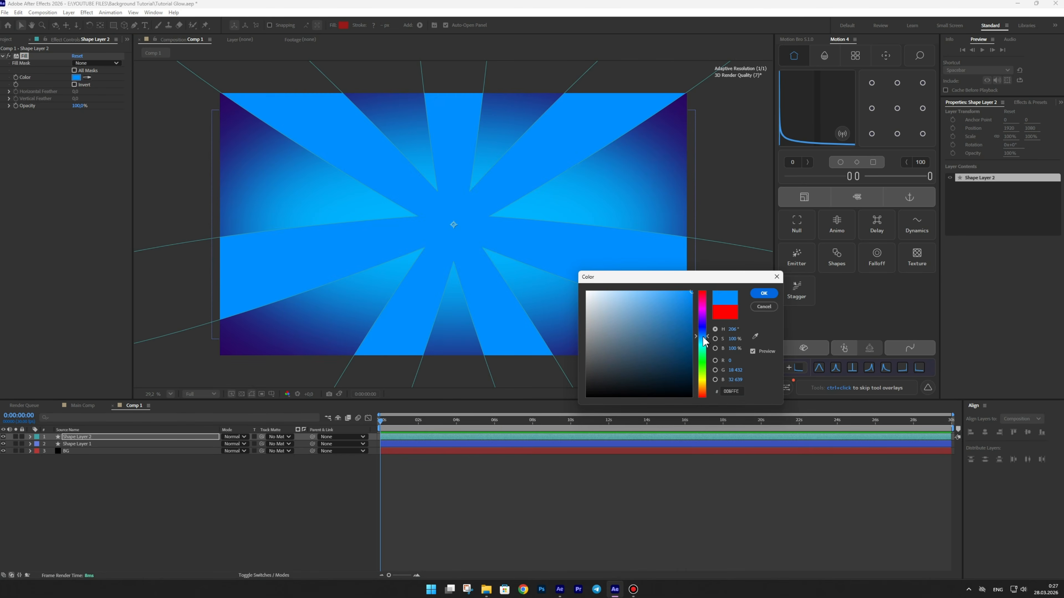
click(763, 294)
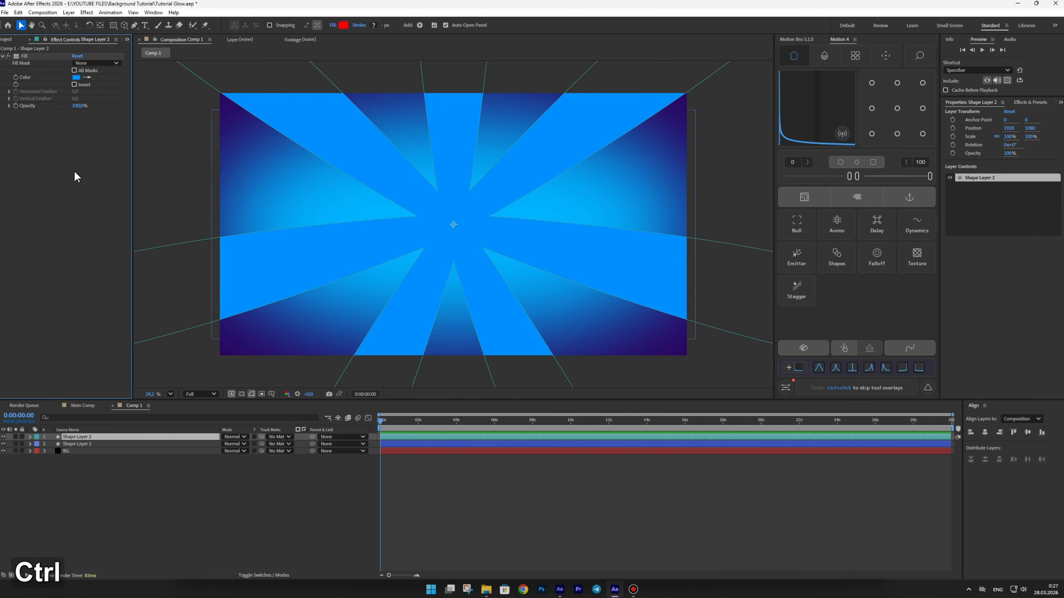
Step: Apply CC Radial Fast Blur to the star layer with an amount of 95
key(ctrl+space)
text(radial)
click(62, 221)
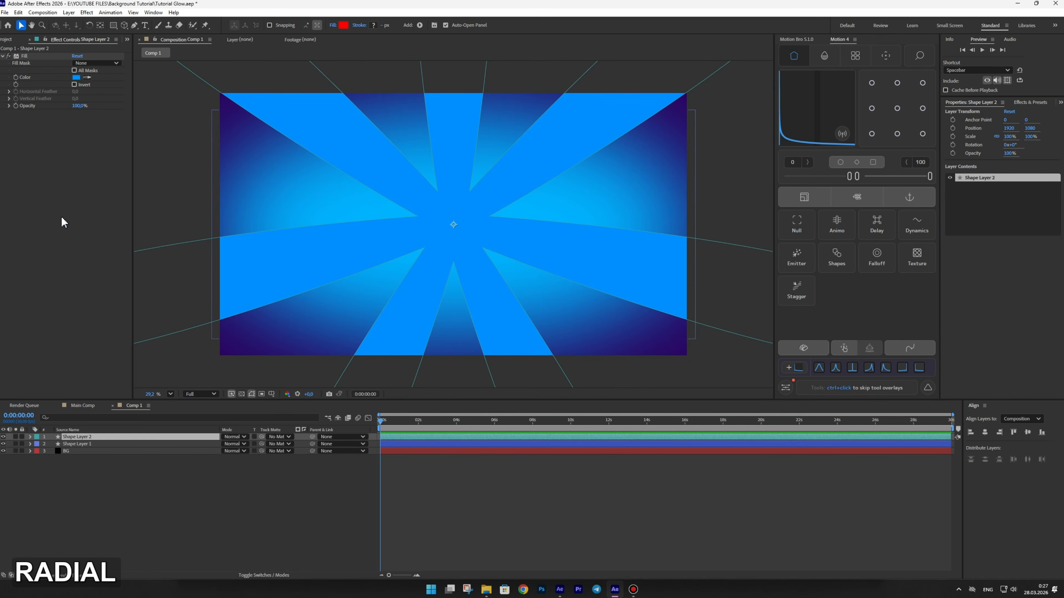
click(79, 126)
text(95,0)
click(77, 182)
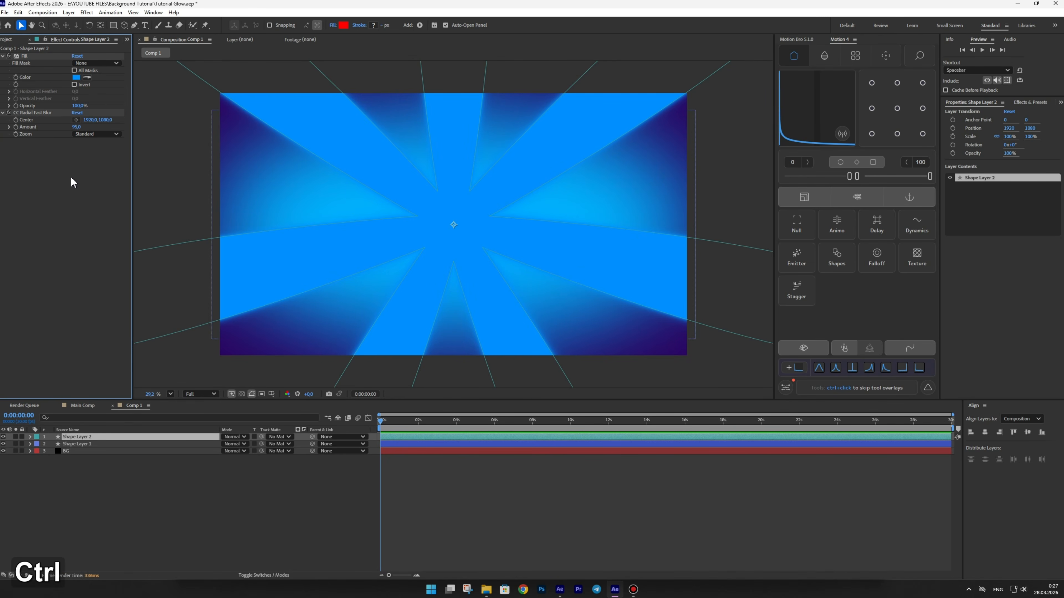
Step: Apply Fast Box Blur to the star layer with a blur radius of 85
key(ctrl+space)
click(13, 169)
click(76, 149)
text(85)
click(81, 195)
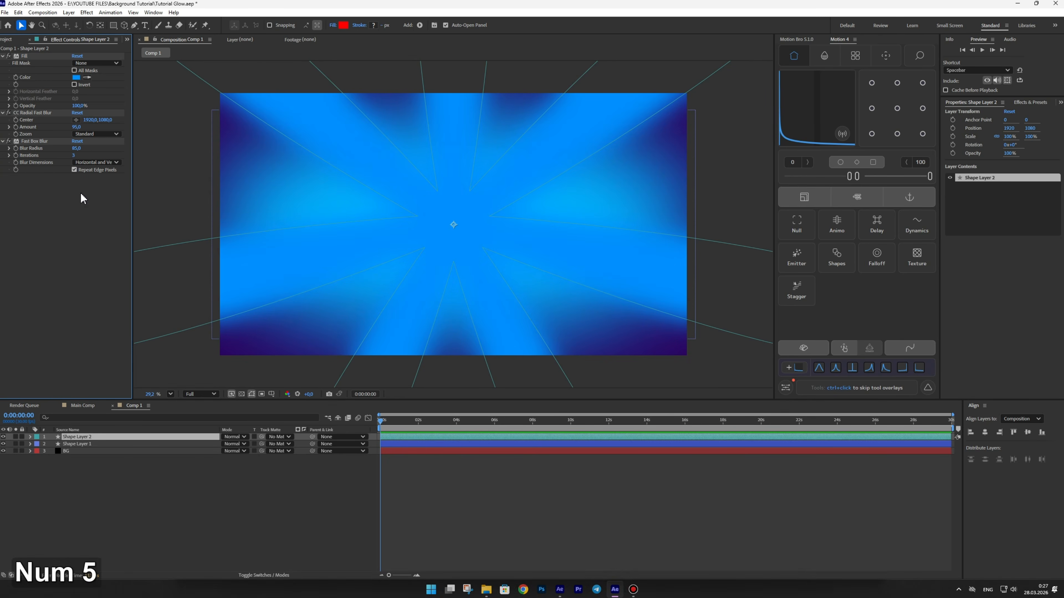
Step: Duplicate the blue star layer, reveal the copy's modified properties and set its fill colour to purple 8400FF
click(79, 437)
key(ctrl+d)
key(u)
key(u)
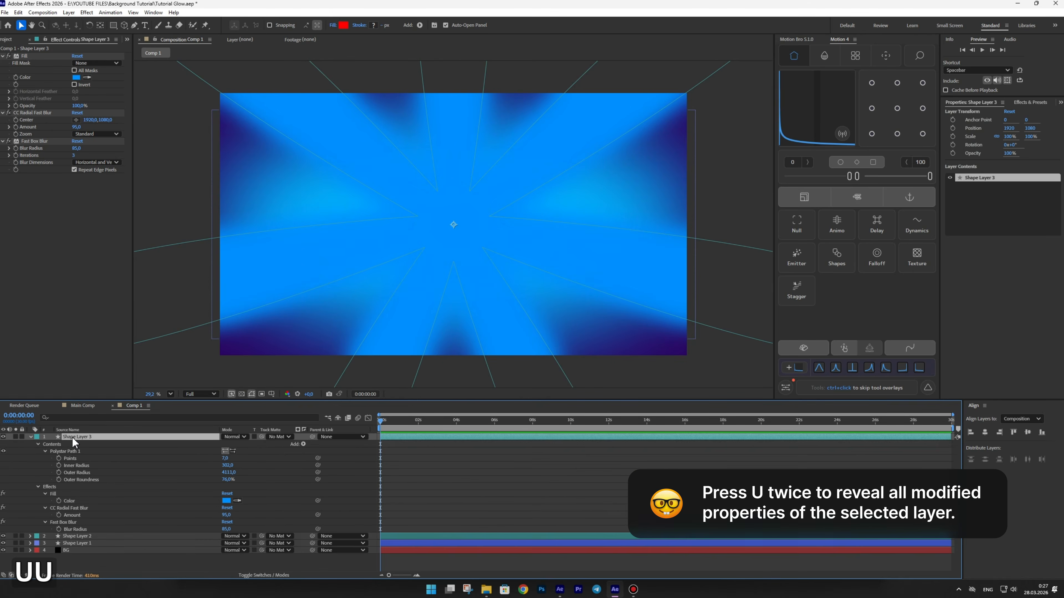
click(76, 77)
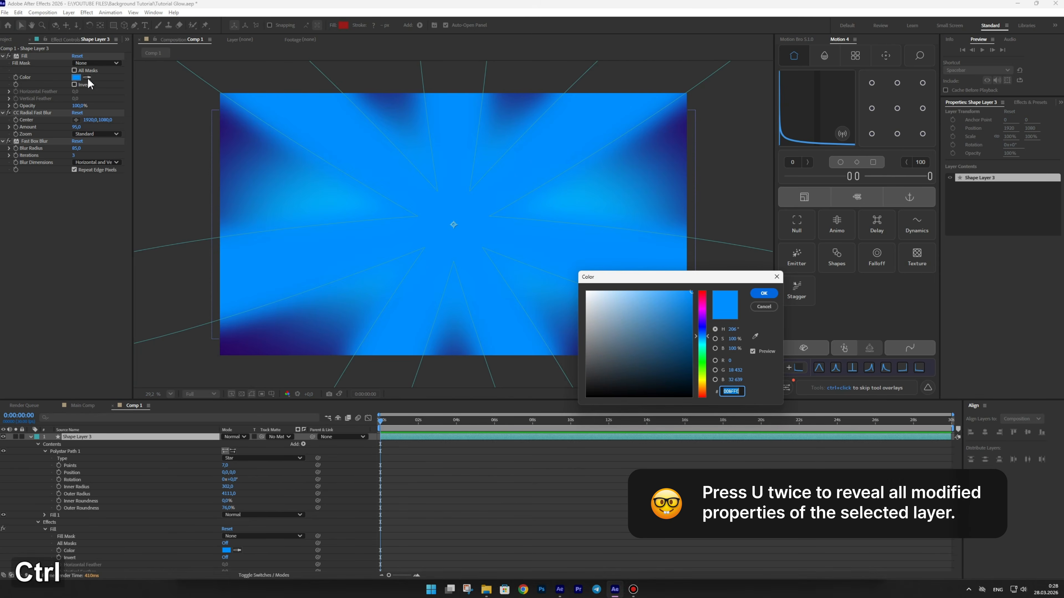
key(ctrl+v)
key(Return)
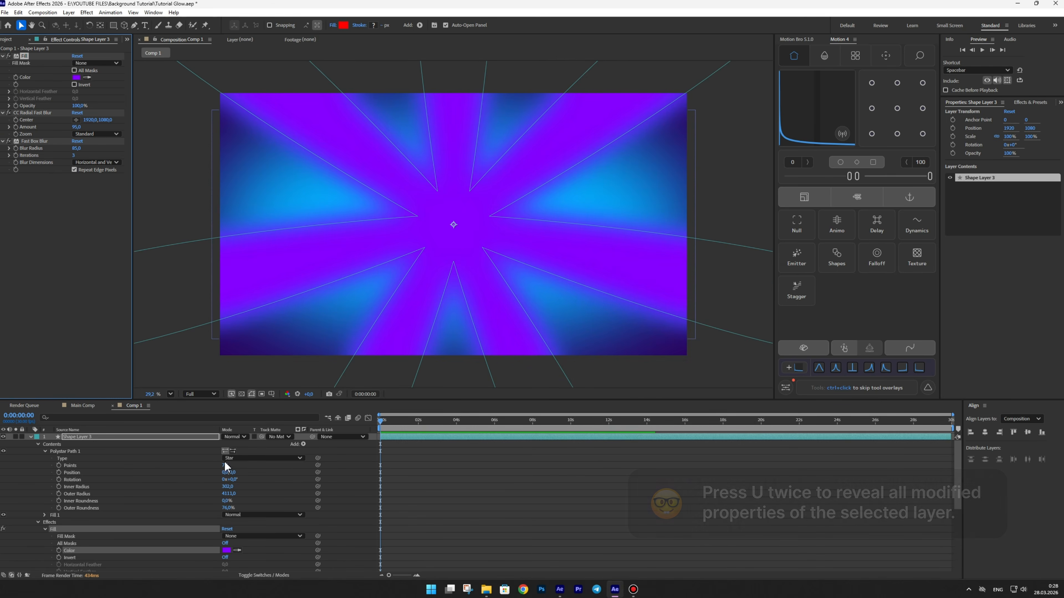
Step: Set the purple star to 9 points with inner radius about 197 and outer radius about 2577, and lower its outer roundness
click(232, 464)
key(Up)
key(Up)
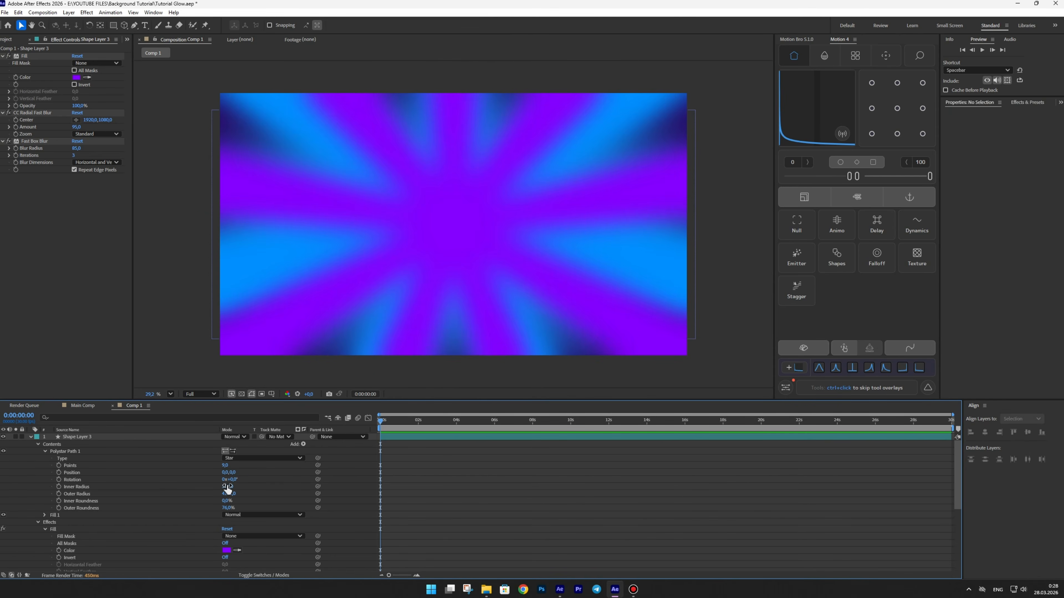
drag(227, 486, 130, 484)
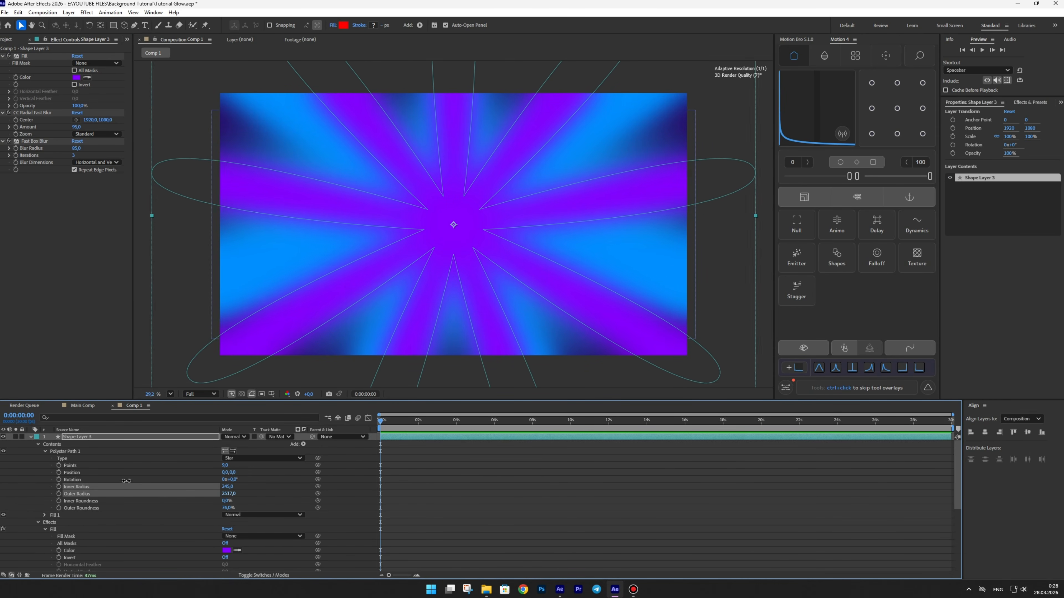
drag(226, 508, 214, 508)
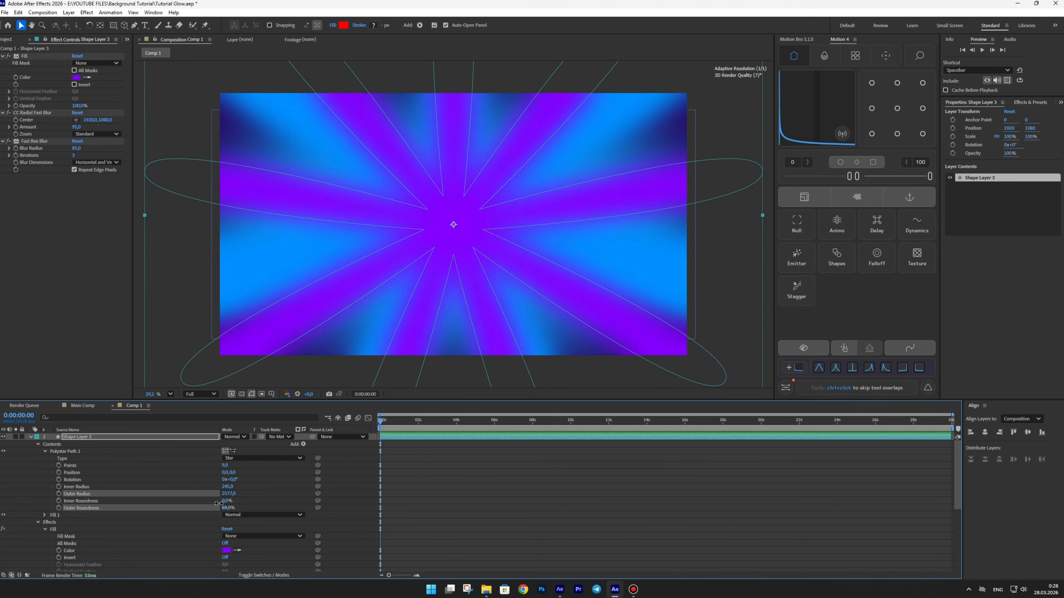
Step: Rotate the purple star layer about 15° and the blue star layer about -17° so their rays are offset
click(31, 437)
click(75, 439)
key(r)
mouse_move(233, 444)
mouse_down()
mouse_move(226, 459)
mouse_move(216, 452)
mouse_up()
click(131, 451)
key(r)
click(30, 451)
click(30, 436)
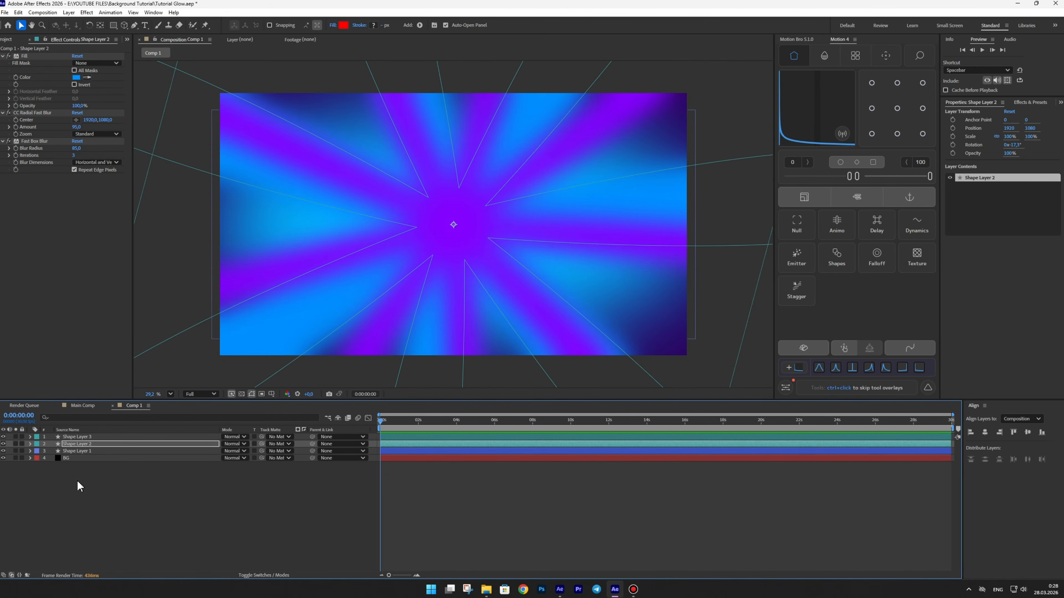
Step: Duplicate the purple star layer and change the copy's fill colour to a deep indigo blue
click(77, 480)
click(90, 438)
key(ctrl+d)
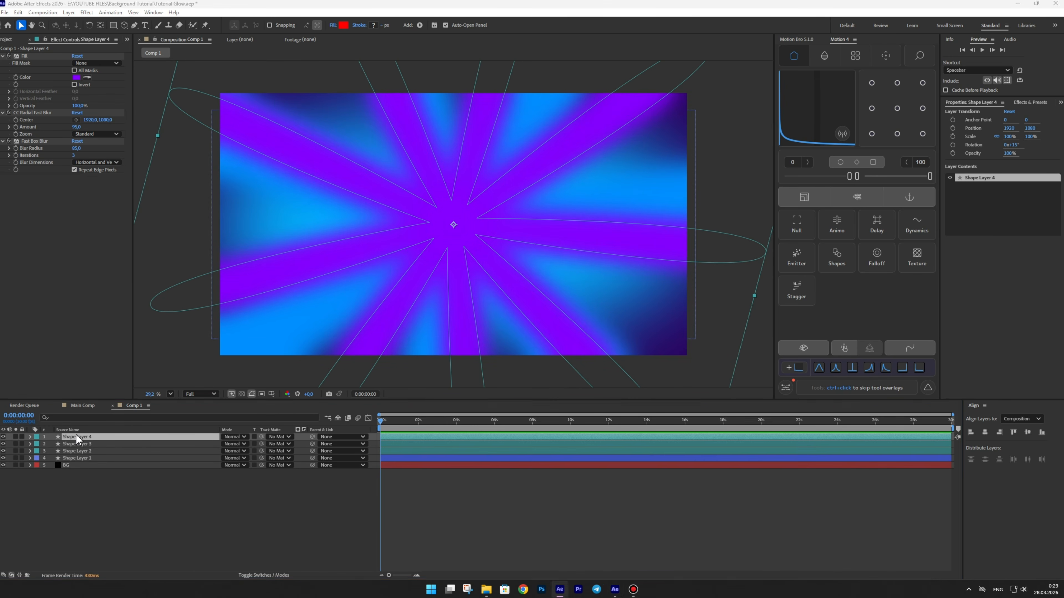
click(30, 437)
click(38, 445)
click(45, 451)
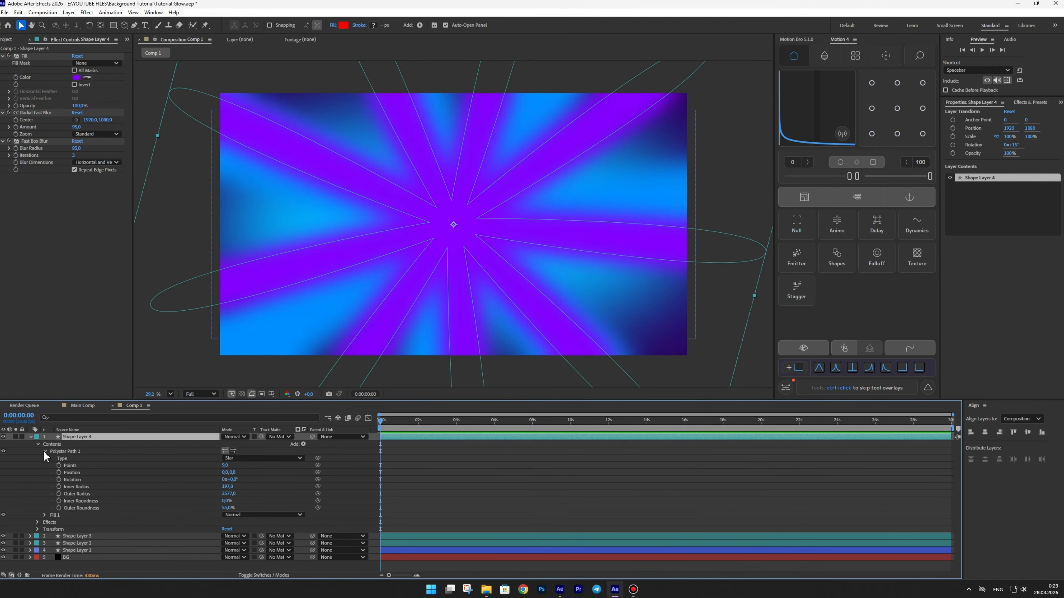
click(77, 78)
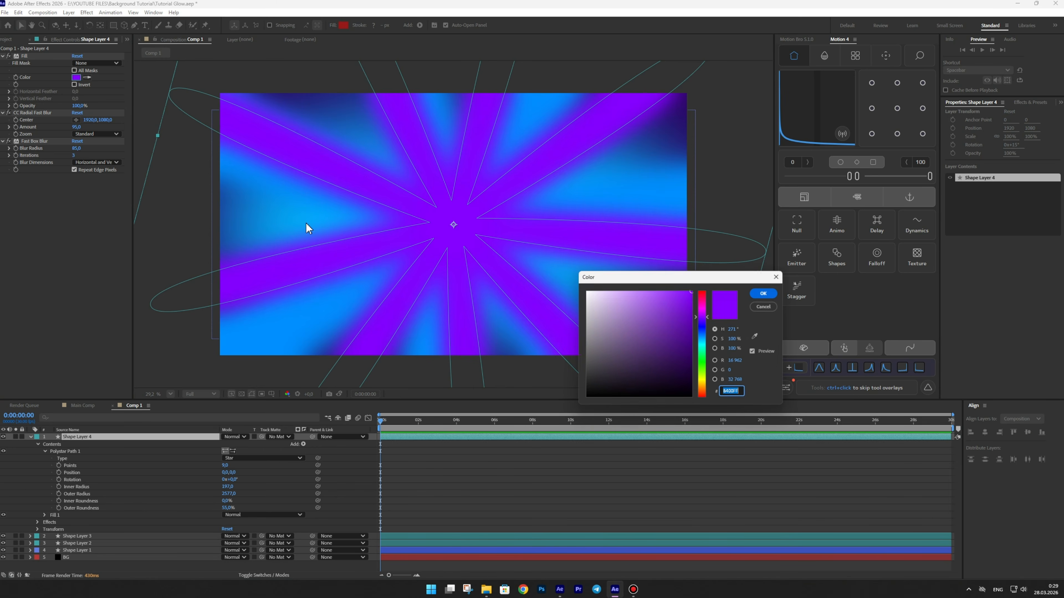
click(692, 322)
key(Return)
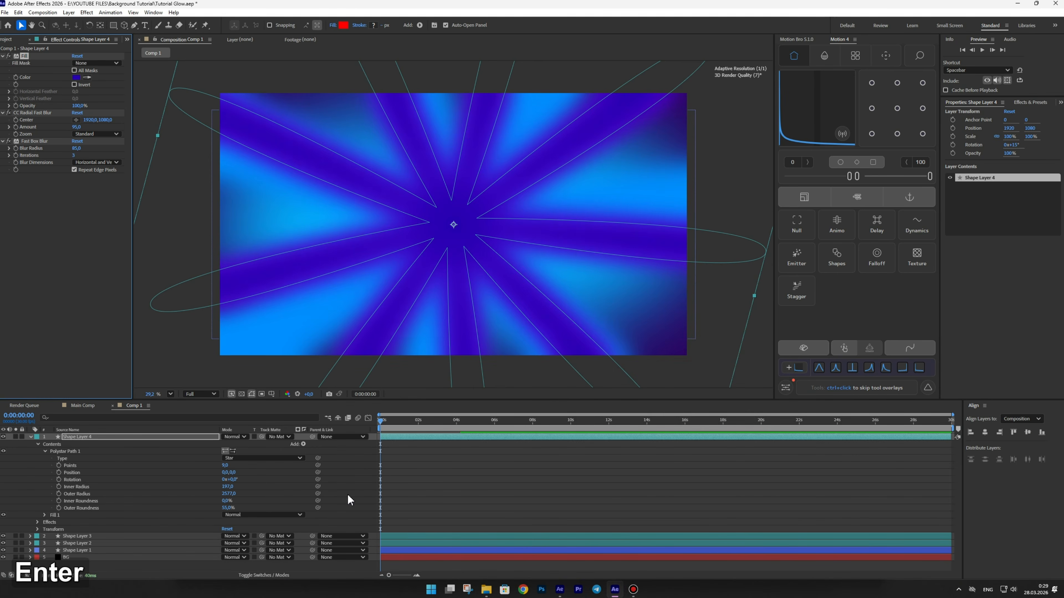
Step: Set the indigo star to 6 points, outer radius about 2292 and outer roundness about 129%, and shrink its inner radius
click(225, 466)
key(Down)
key(Down)
key(Down)
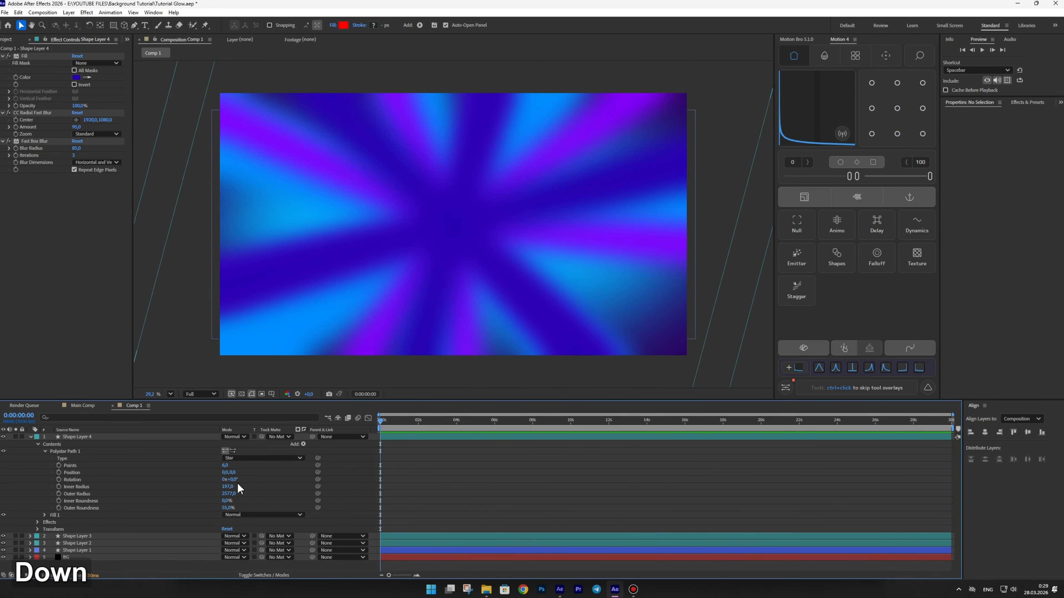
drag(227, 494, 149, 493)
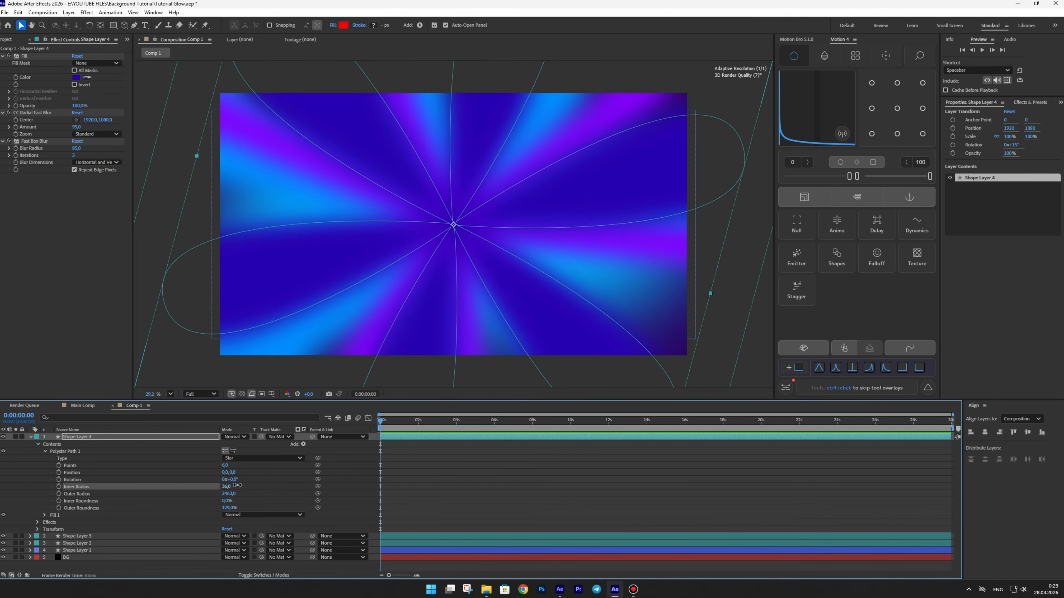
drag(230, 500, 165, 503)
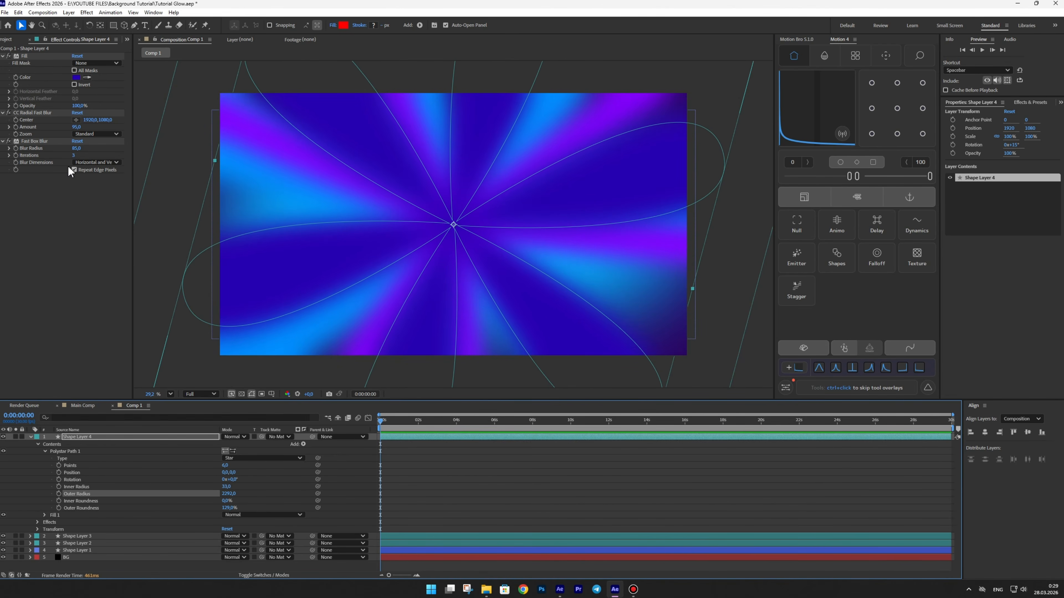
Step: Set the CC Radial Fast Blur amount on the indigo star layer to 100
click(77, 127)
text(100)
key(Return)
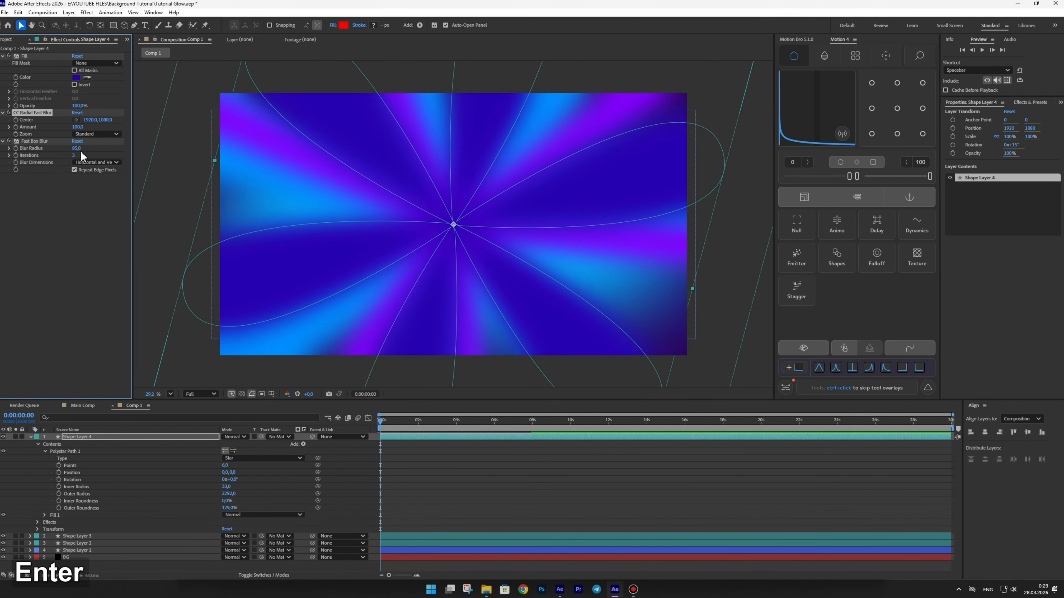
Step: Set the Fast Box Blur radius on the indigo star layer to 100
click(77, 148)
text(100)
click(56, 225)
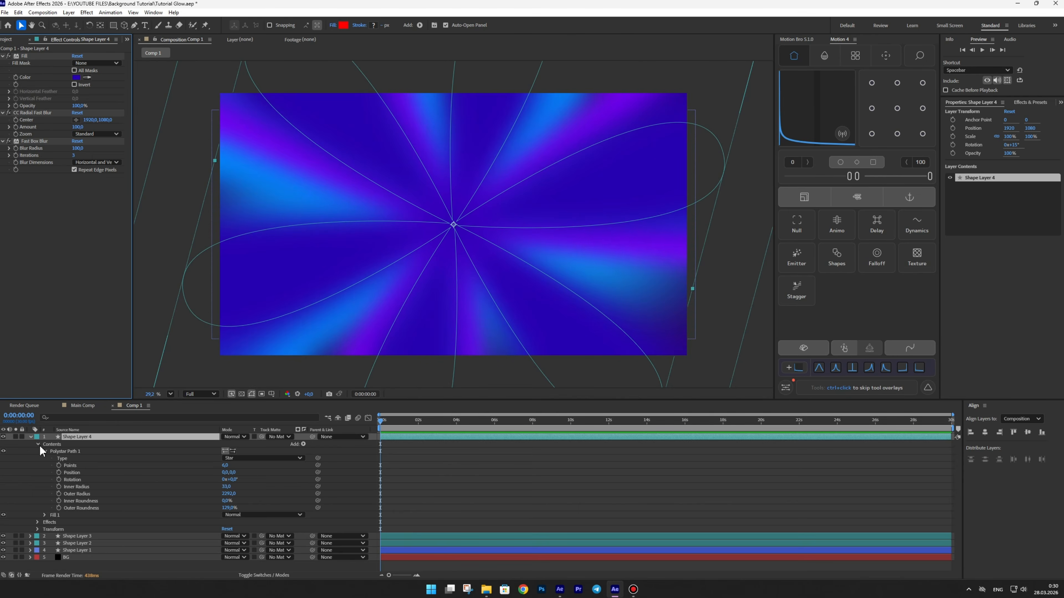
click(31, 437)
click(70, 489)
Step: Duplicate the ellipse shape layer, move the copy below the BG solid and rename it mask1
click(79, 458)
key(ctrl+d)
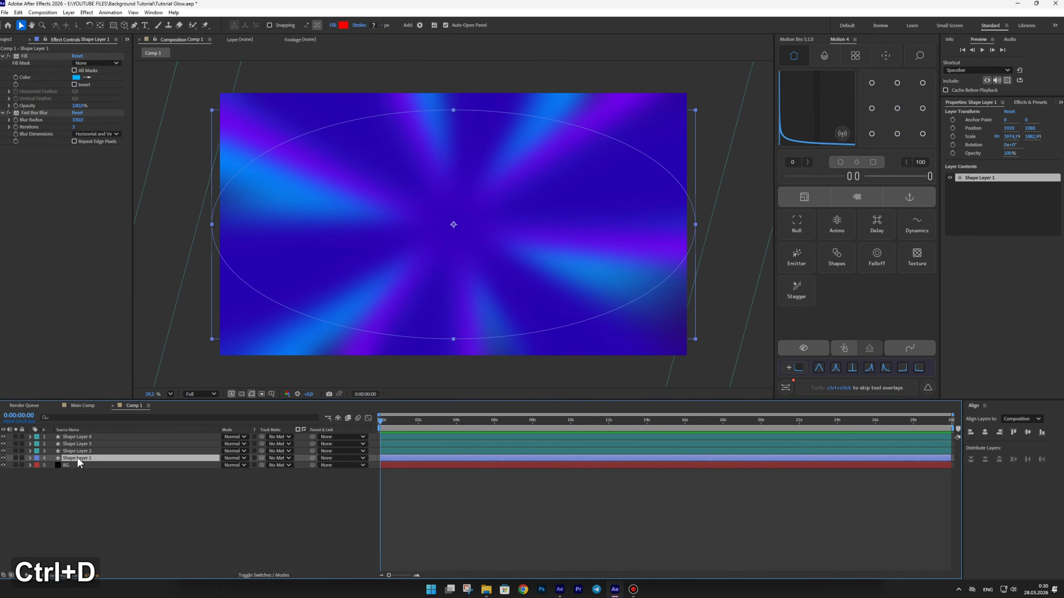
drag(78, 458, 77, 477)
key(Return)
text(mask)
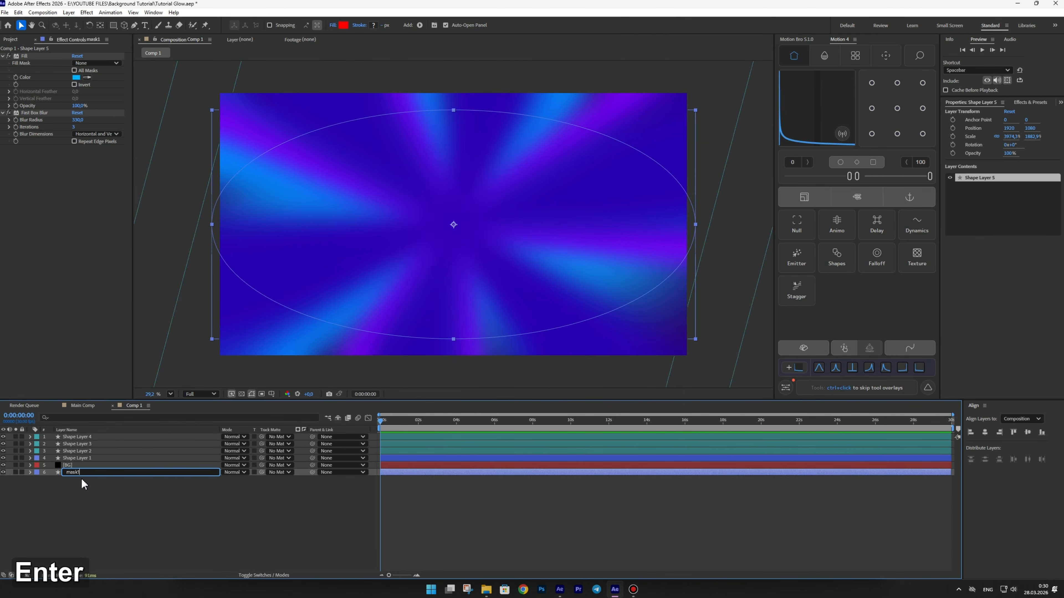
text(1)
key(Return)
Step: Give the indigo star layer a purple label and assign mask1 as its track matte
click(76, 437)
click(37, 437)
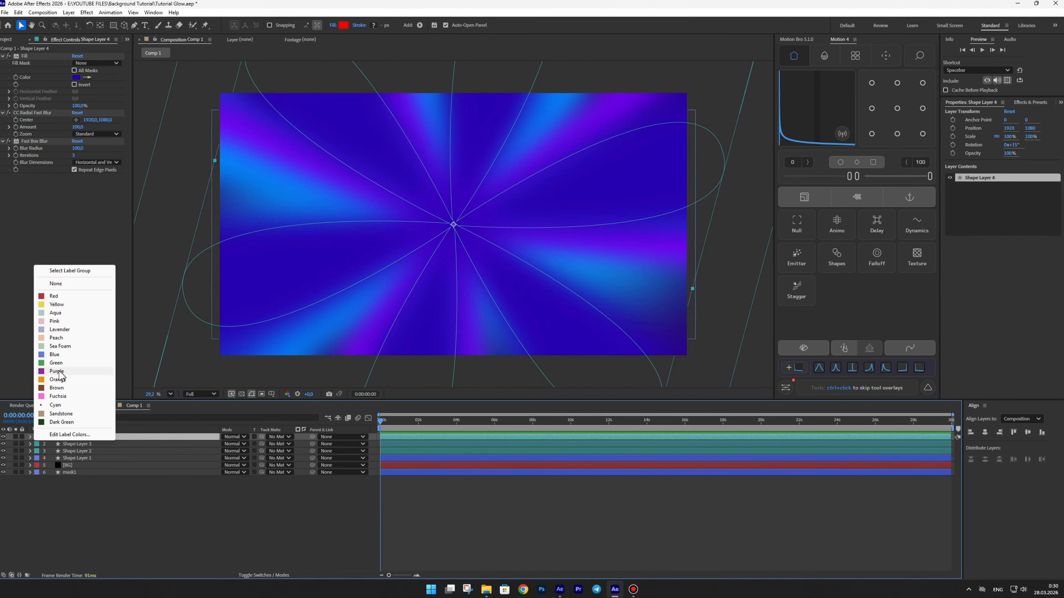
click(57, 371)
drag(82, 467, 70, 472)
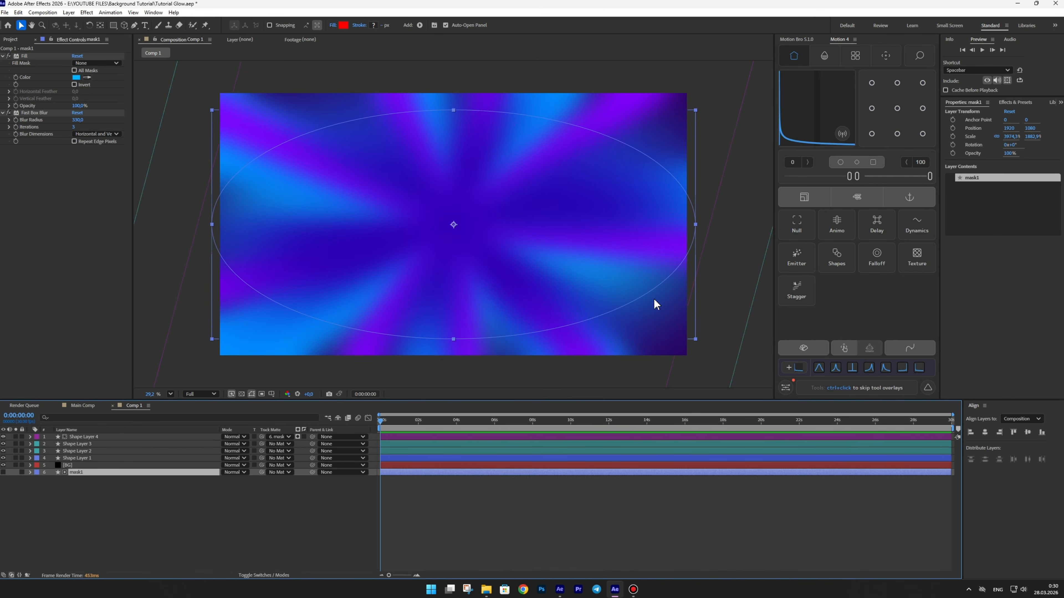
Step: Enlarge the mask1 ellipse to a scale of about 4173% by 1959%, checking the matted indigo star in solo
mouse_move(697, 340)
mouse_down()
mouse_move(677, 348)
mouse_move(639, 329)
mouse_move(694, 352)
mouse_move(678, 350)
mouse_move(719, 354)
mouse_move(883, 440)
mouse_move(746, 379)
mouse_move(707, 343)
mouse_up()
click(15, 437)
click(15, 436)
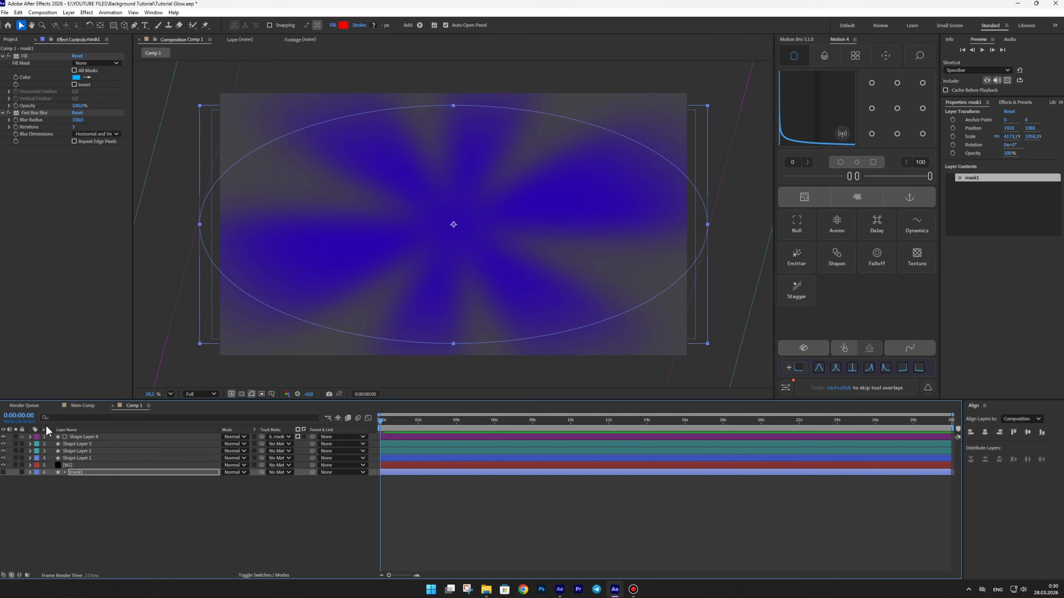
Step: Duplicate the indigo star layer and set the copy to 4 points, inner radius 0 and outer radius about 2210, with lower outer roundness
click(86, 437)
key(ctrl+d)
key(u)
key(u)
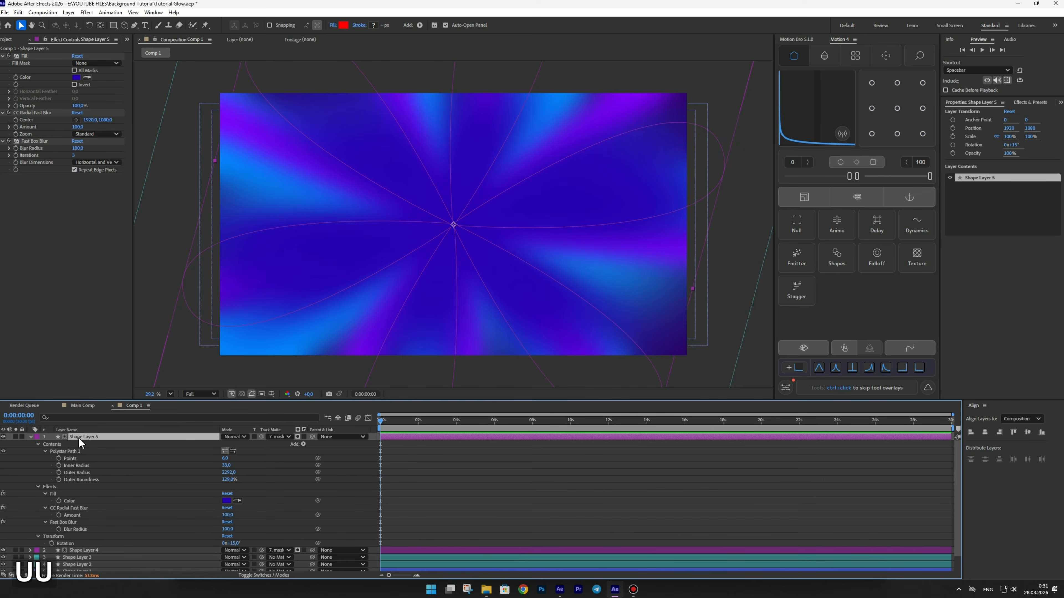
mouse_move(225, 461)
mouse_down()
mouse_move(246, 461)
mouse_move(206, 477)
mouse_up()
drag(227, 480, 195, 484)
mouse_move(226, 466)
mouse_down()
mouse_move(211, 467)
mouse_move(225, 480)
mouse_up()
Step: Change the four-point star's fill colour to a bright cyan blue
click(76, 78)
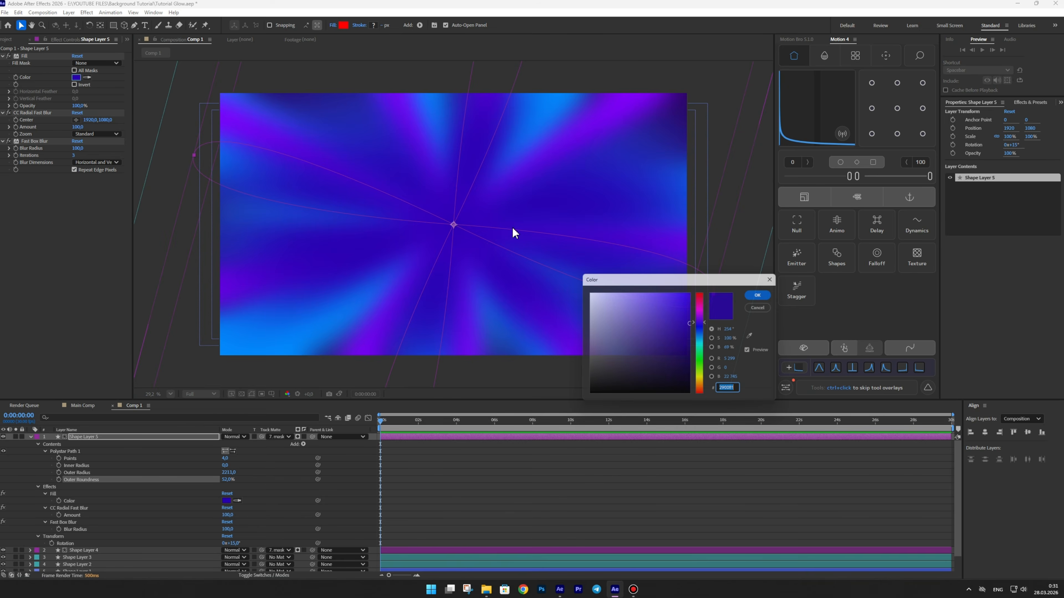
click(691, 292)
drag(702, 331, 700, 341)
click(763, 294)
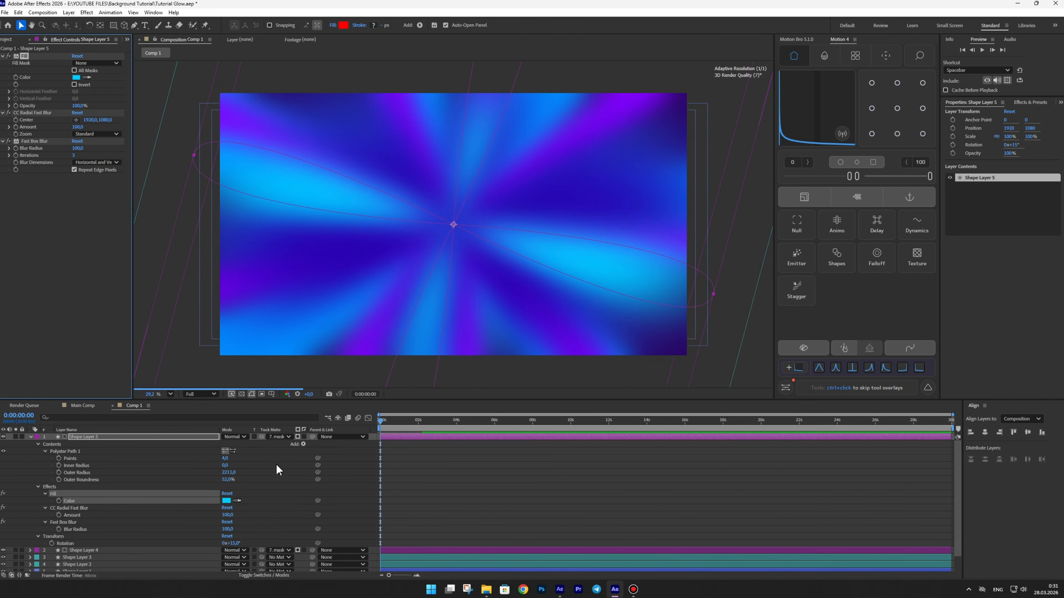
Step: Duplicate the CC Radial Fast Blur effect on the cyan star layer and set the layer's blending mode to Screen
click(114, 438)
click(31, 114)
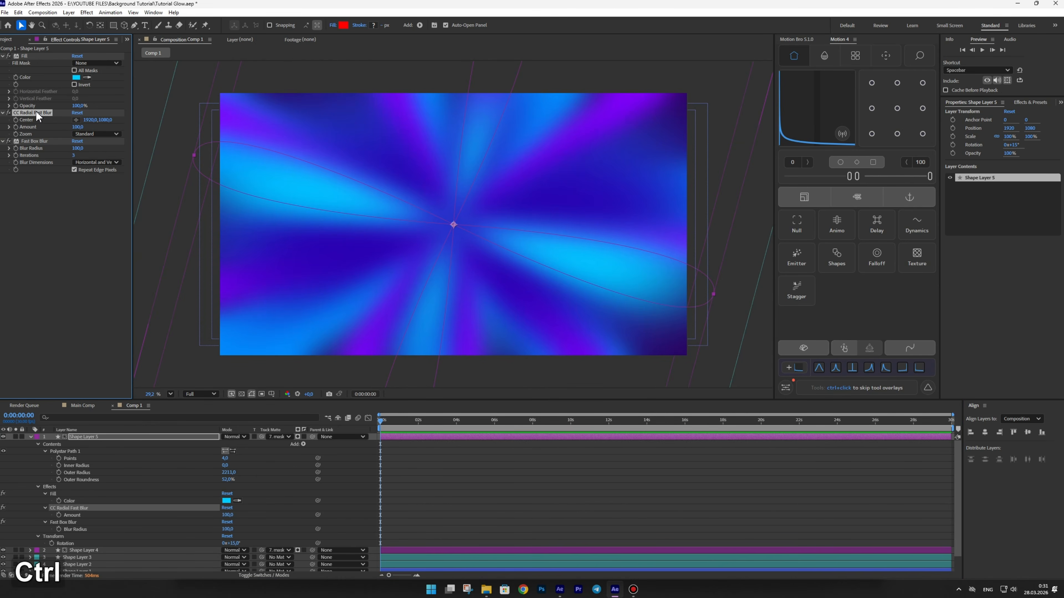
key(ctrl+d)
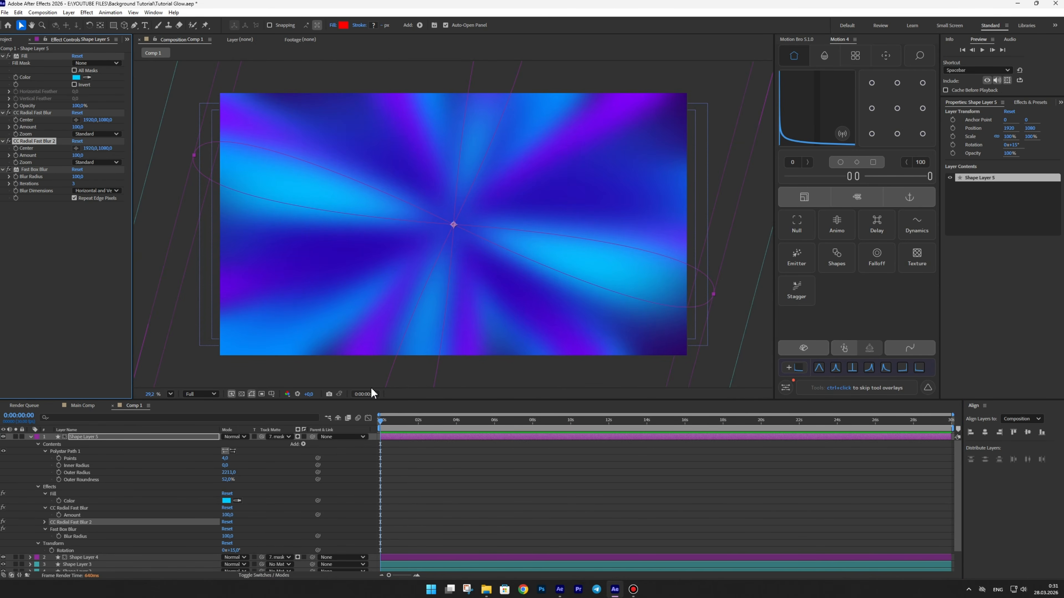
click(233, 437)
click(243, 170)
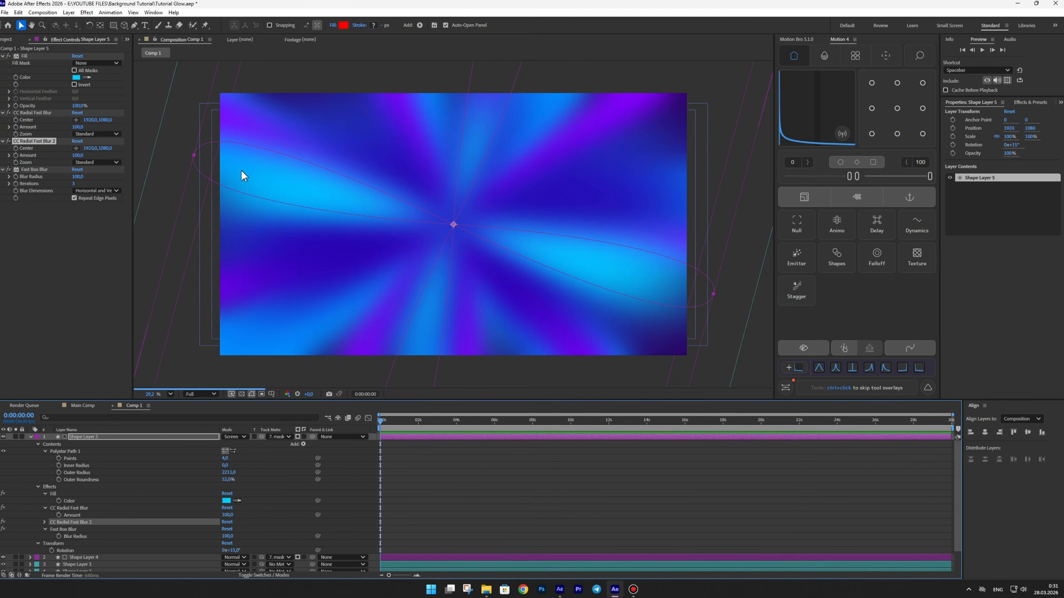
Step: Rotate the cyan star layer to about -13°
click(73, 437)
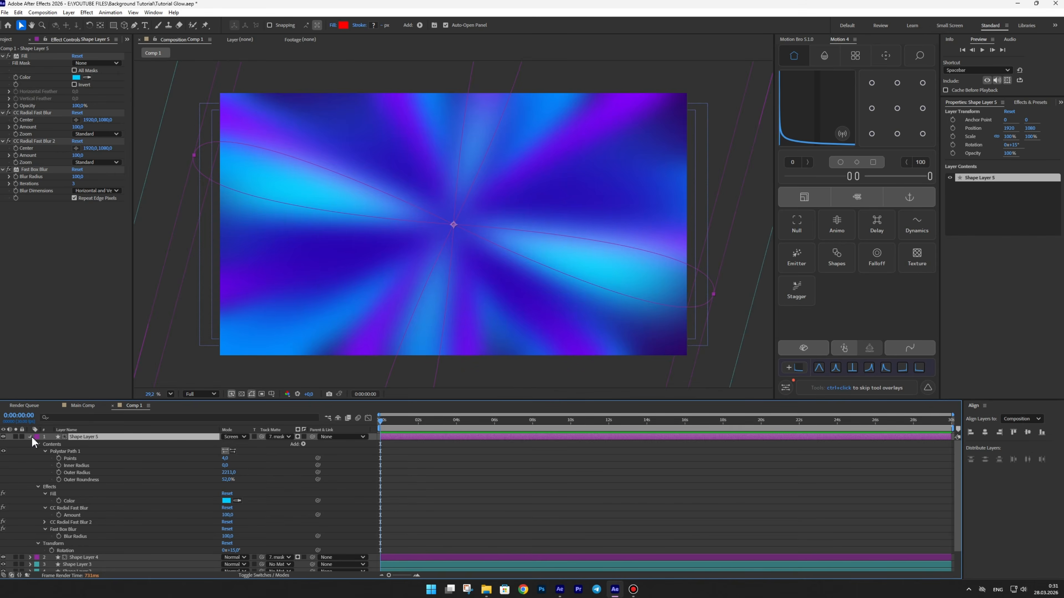
key(r)
drag(229, 444, 224, 446)
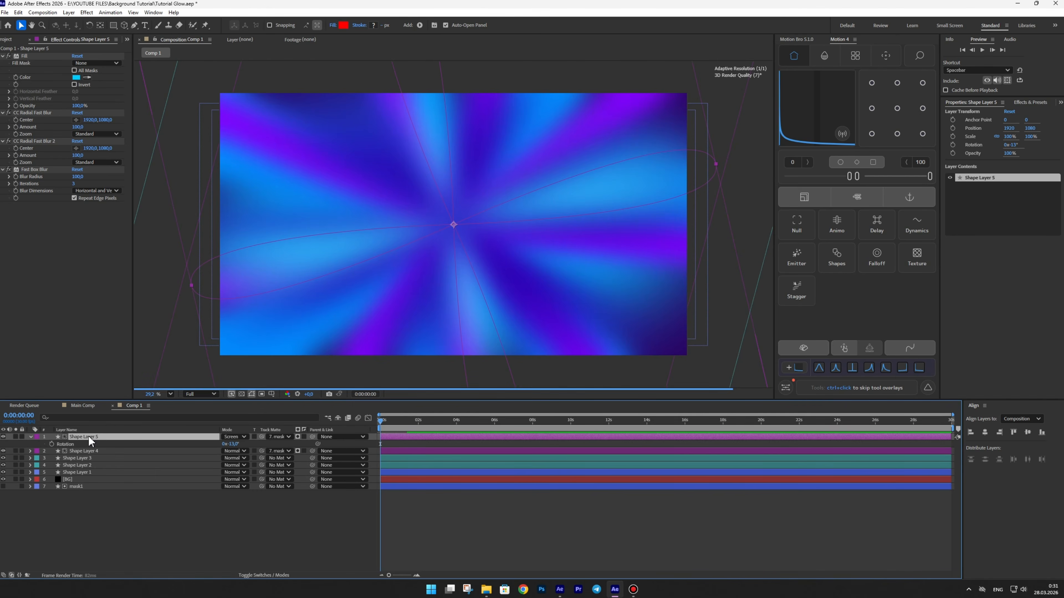
click(30, 437)
Step: Duplicate the cyan star layer and change the copy's fill colour to orange
key(ctrl+d)
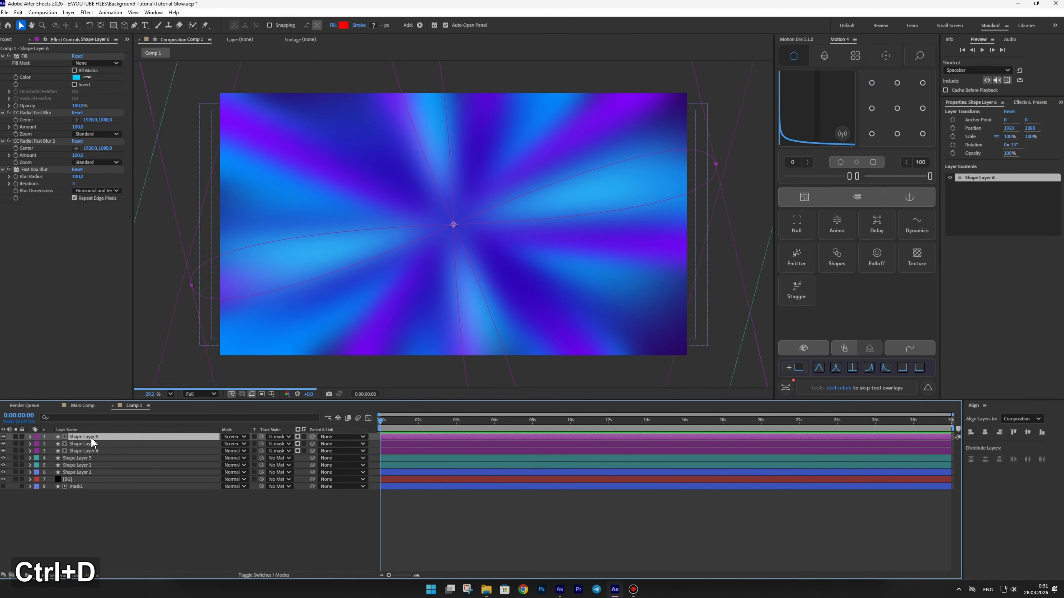
click(76, 77)
drag(702, 382, 702, 387)
click(763, 294)
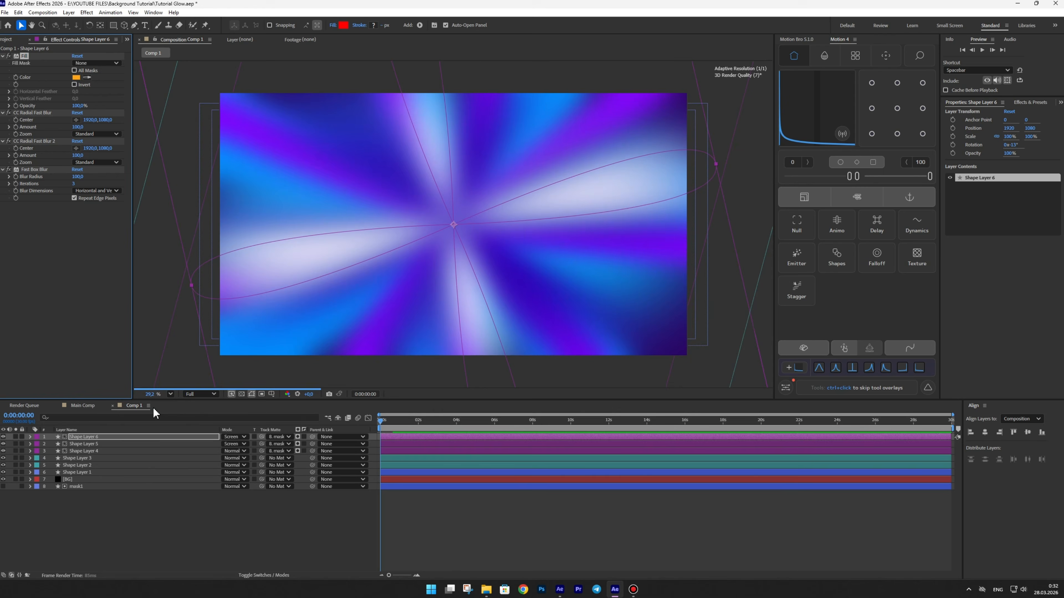
Step: Set the orange star's outer radius to about 1213 and outer roundness to about 80%, and delete its second CC Radial Fast Blur
click(84, 438)
key(u)
key(u)
drag(226, 479, 211, 475)
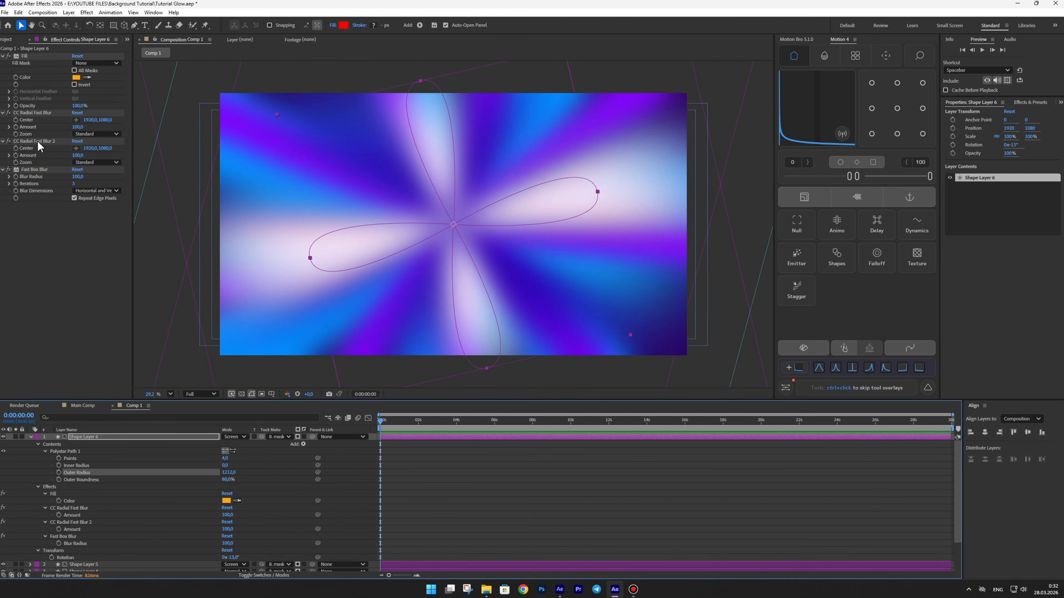
click(39, 141)
key(Delete)
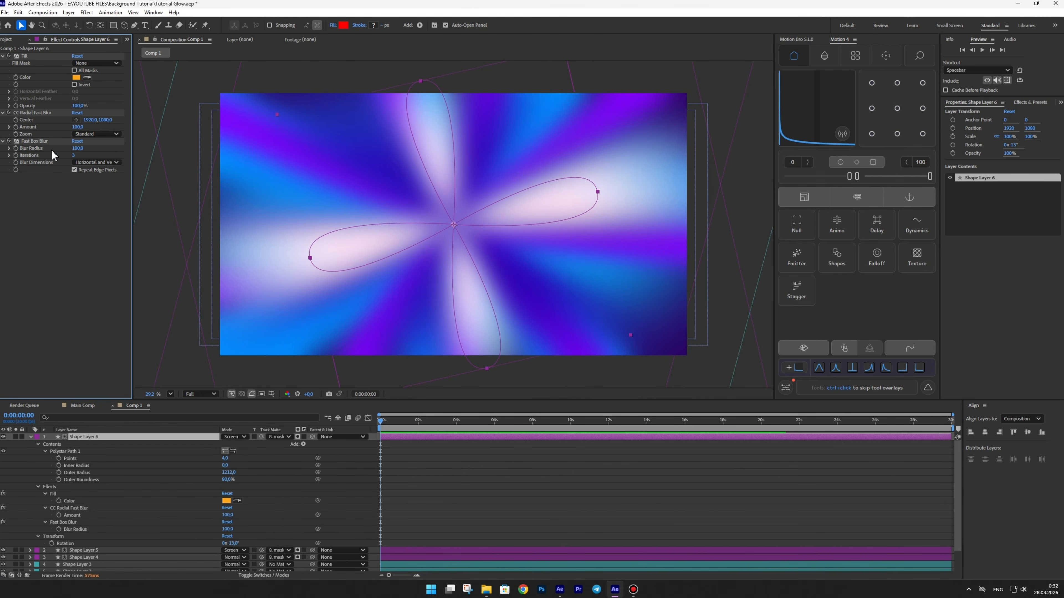
Step: Rotate the orange star layer to about 52°
key(t)
key(r)
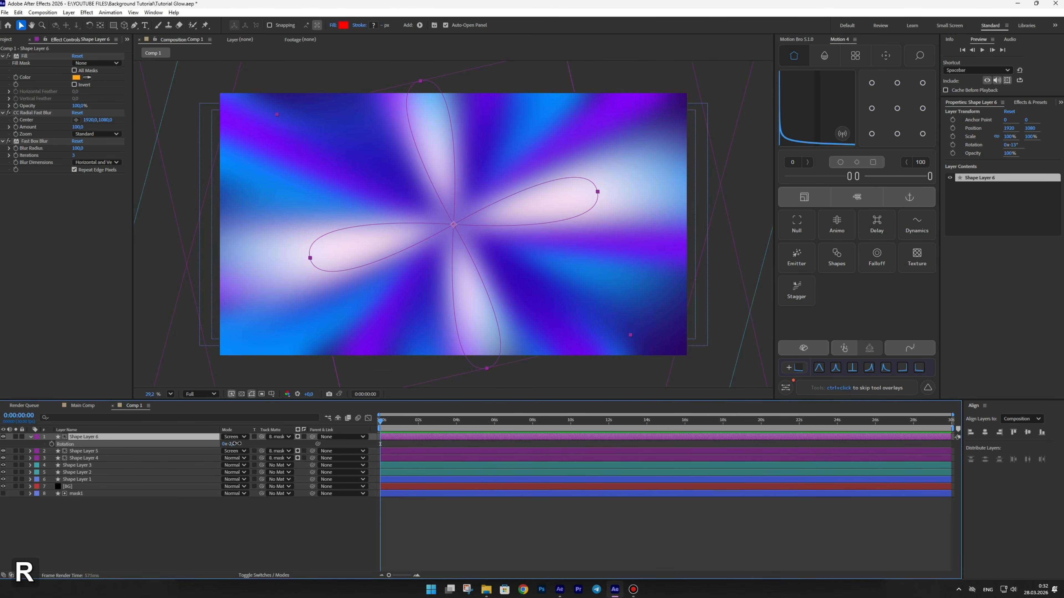
drag(229, 444, 245, 432)
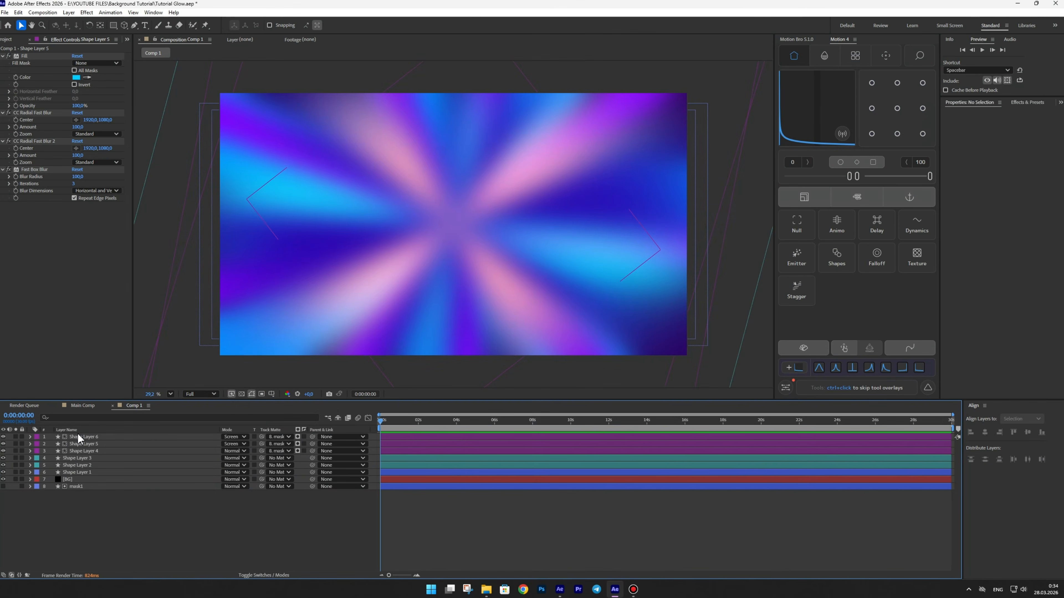
Step: Duplicate the orange star layer and give the copy an orange label
click(79, 436)
key(ctrl+d)
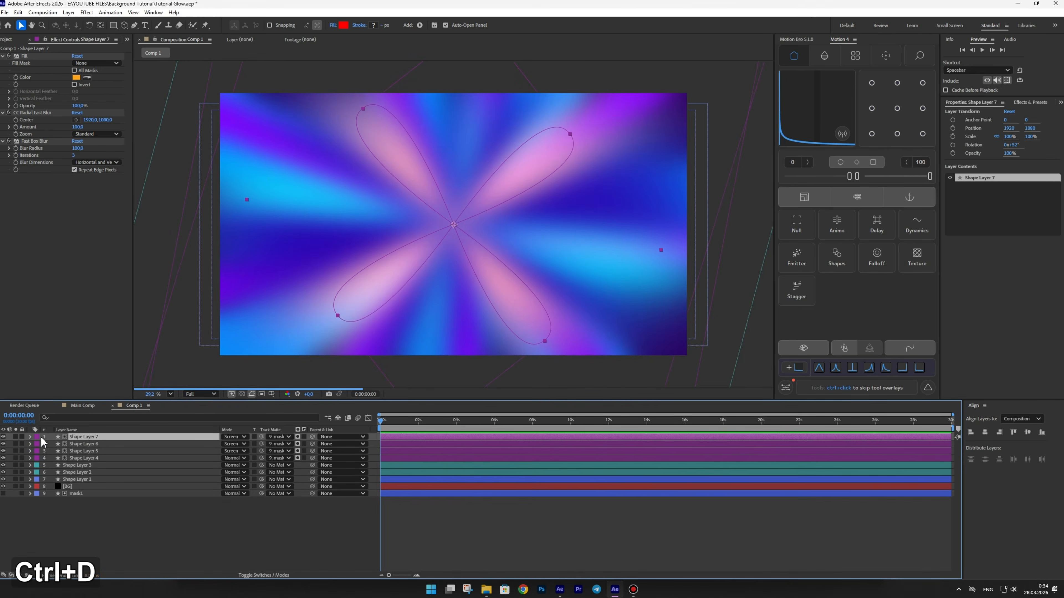
click(38, 437)
click(58, 380)
Step: Set the copied star to 7 points, outer radius about 1005 and outer roundness about 125%, and lower its Fast Box Blur radius to 57
key(u)
key(u)
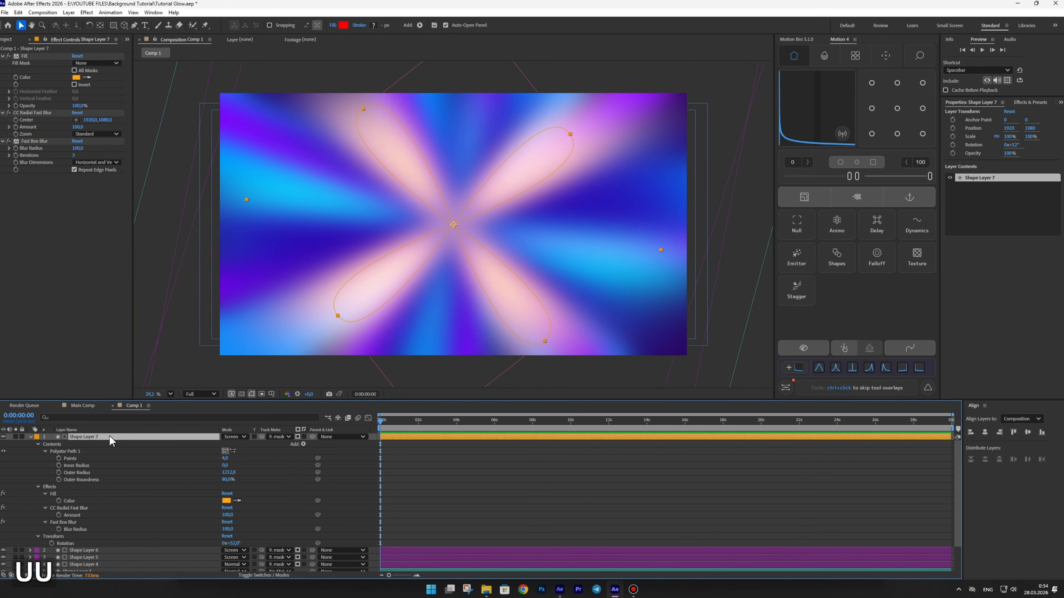
click(226, 457)
key(Up)
key(Up)
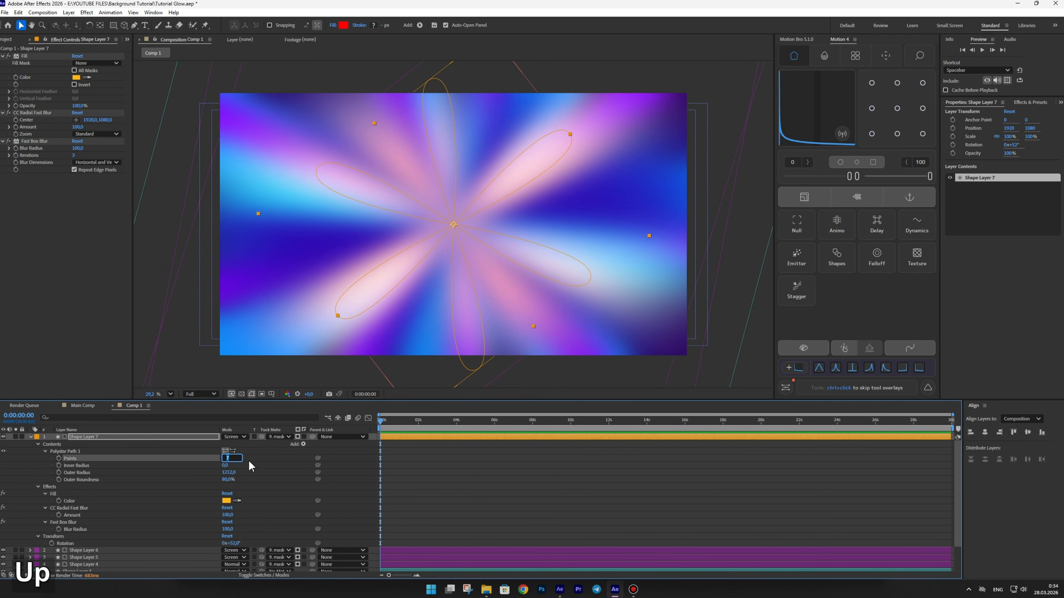
click(251, 466)
mouse_move(231, 473)
mouse_down()
mouse_move(145, 473)
mouse_move(244, 480)
mouse_up()
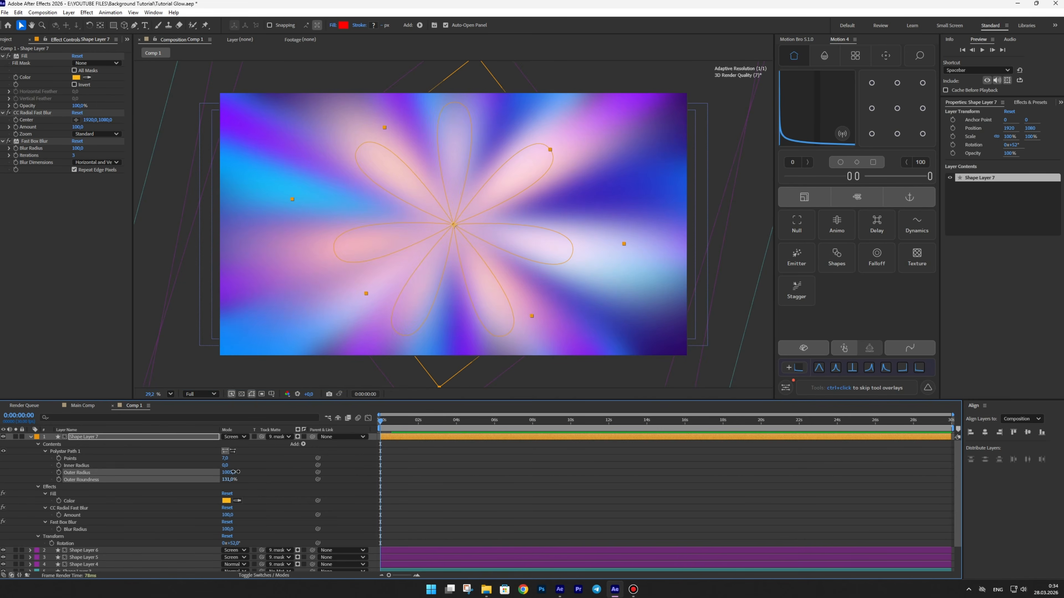
drag(77, 148, 63, 149)
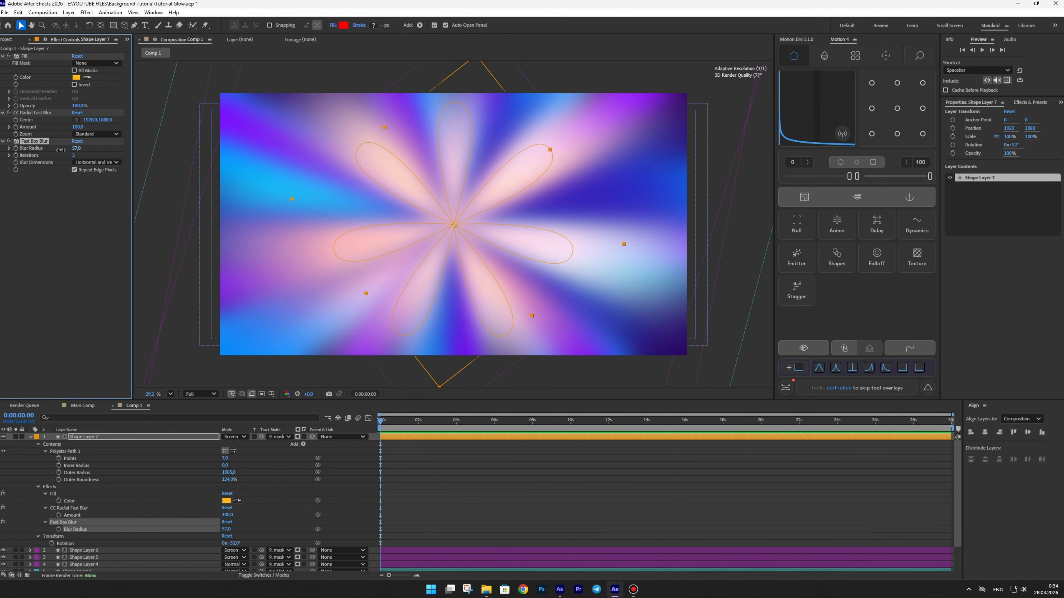
Step: Solo the seven-point star layer, duplicate it and change the copy's fill colour to crimson red
click(15, 437)
key(ctrl+d)
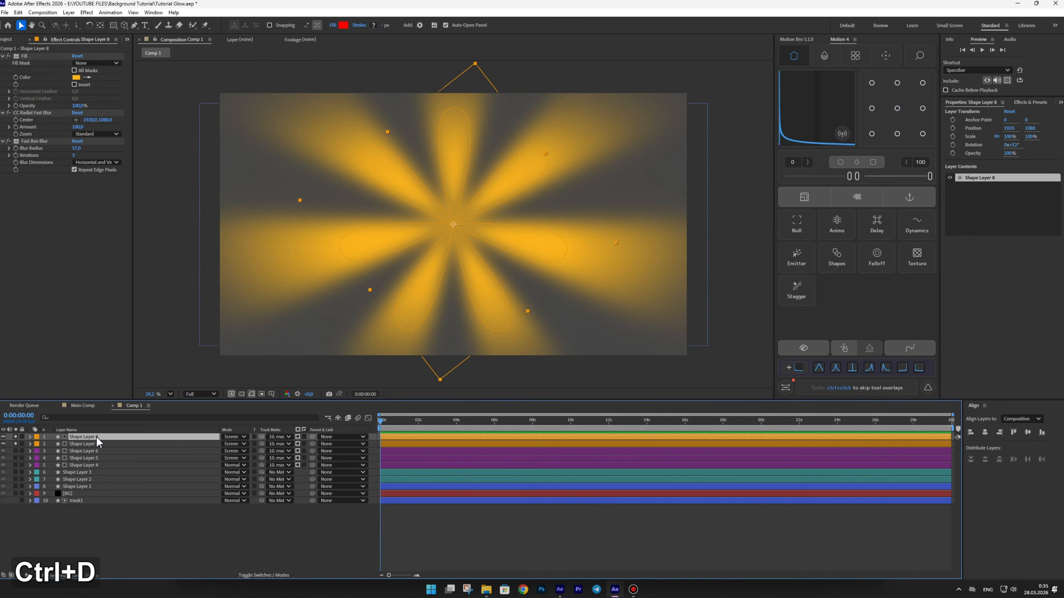
key(u)
key(u)
click(74, 77)
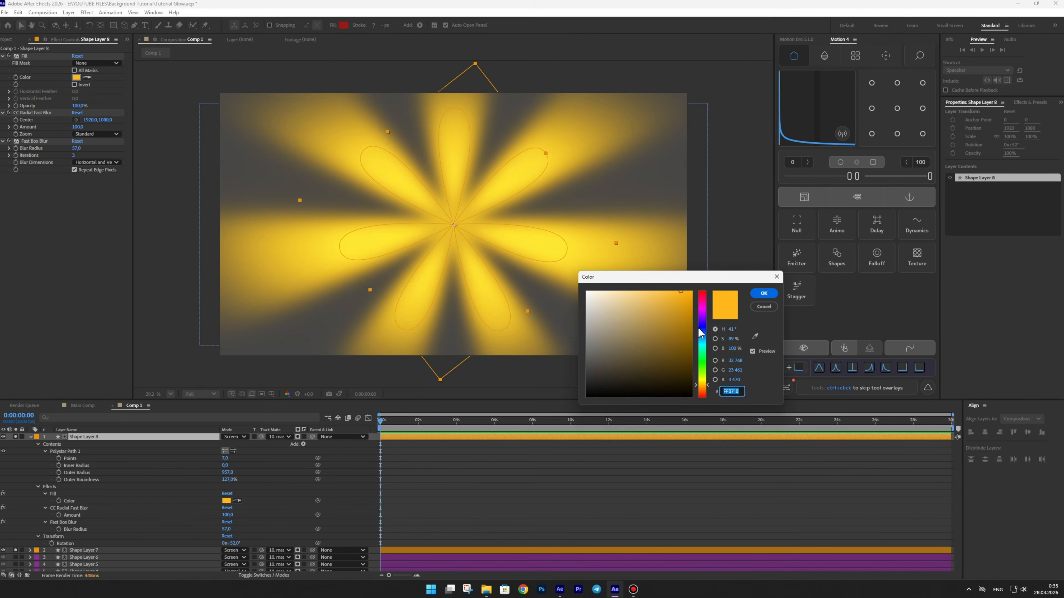
drag(702, 335, 702, 296)
click(762, 293)
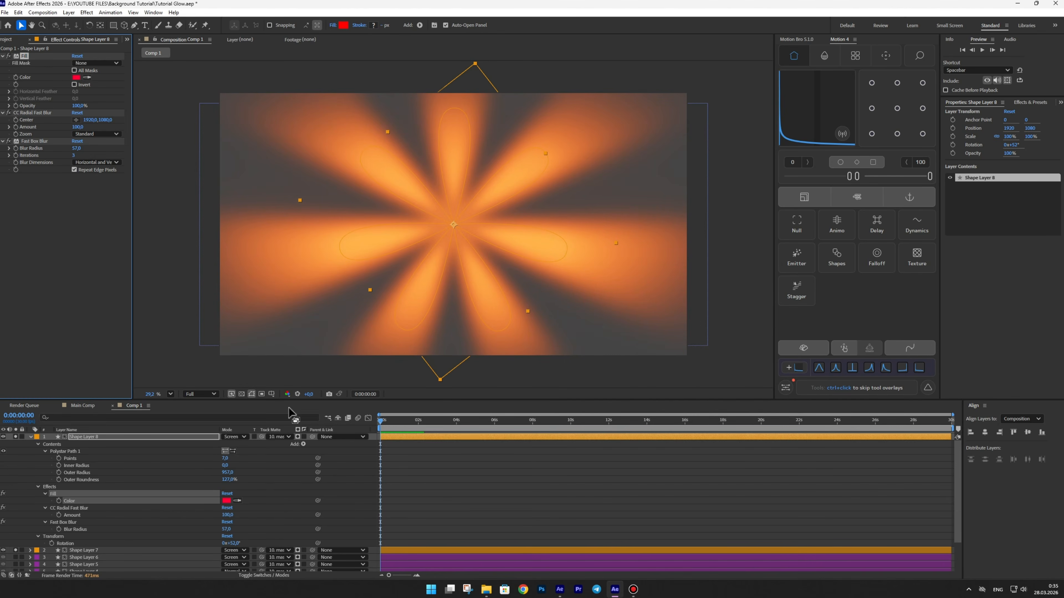
Step: Set the red star to 9 points, outer radius about 1735 and outer roundness about 94%
click(29, 438)
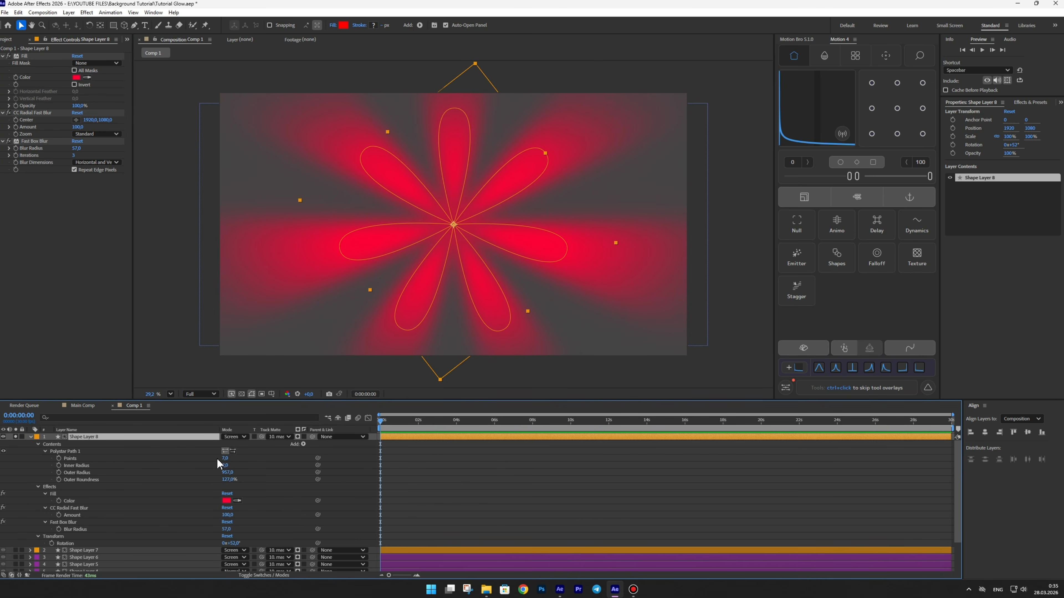
key(Up)
key(Up)
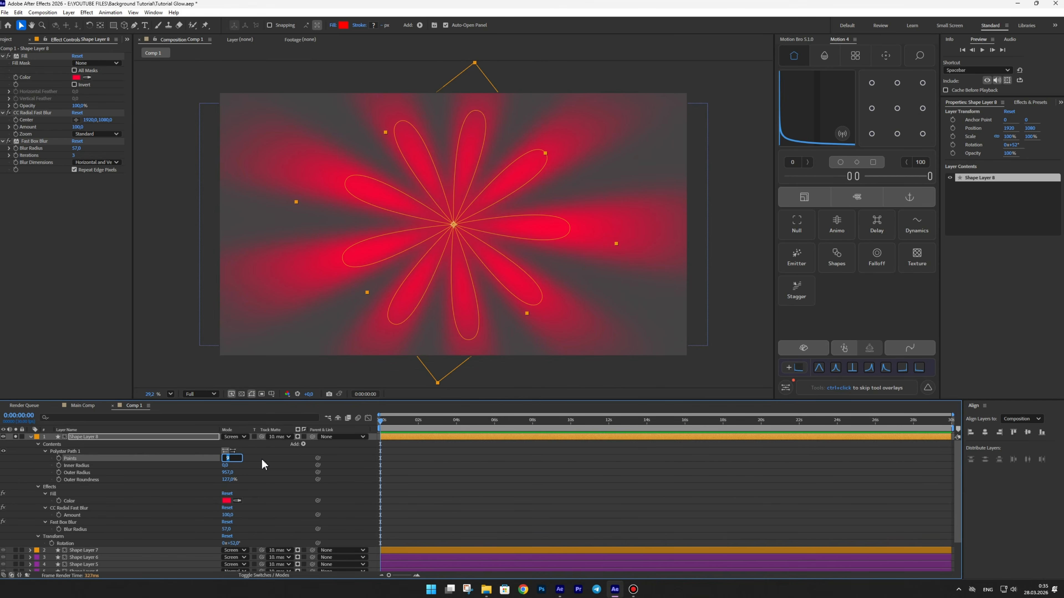
click(262, 459)
drag(226, 479, 525, 447)
mouse_move(227, 479)
mouse_down()
mouse_move(218, 468)
mouse_move(224, 478)
mouse_up()
Step: Disable Fast Box Blur on the red star layer and duplicate its CC Radial Fast Blur effect
click(9, 141)
click(25, 113)
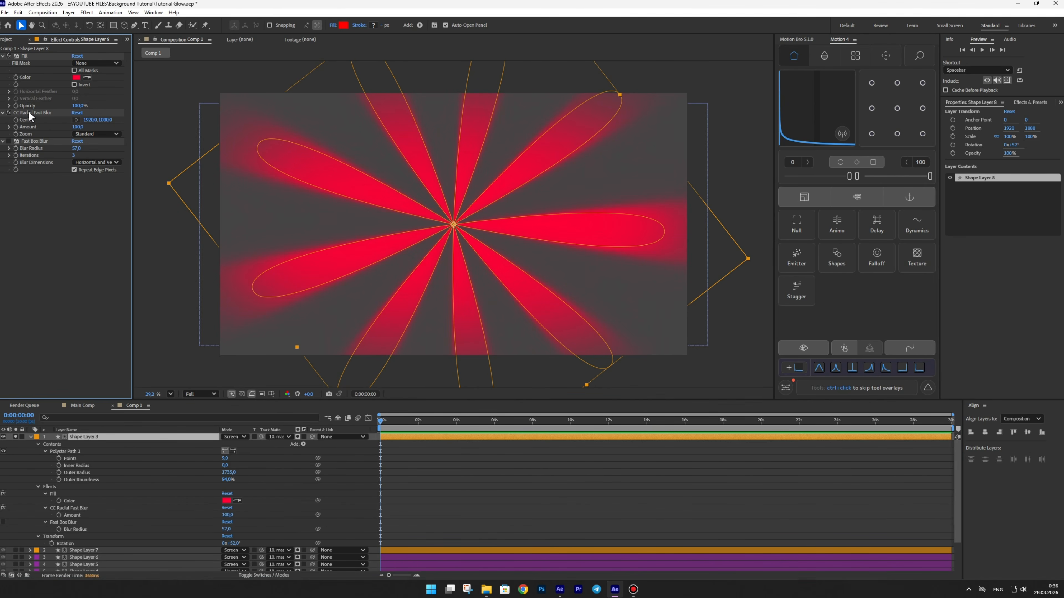
key(ctrl+d)
click(354, 472)
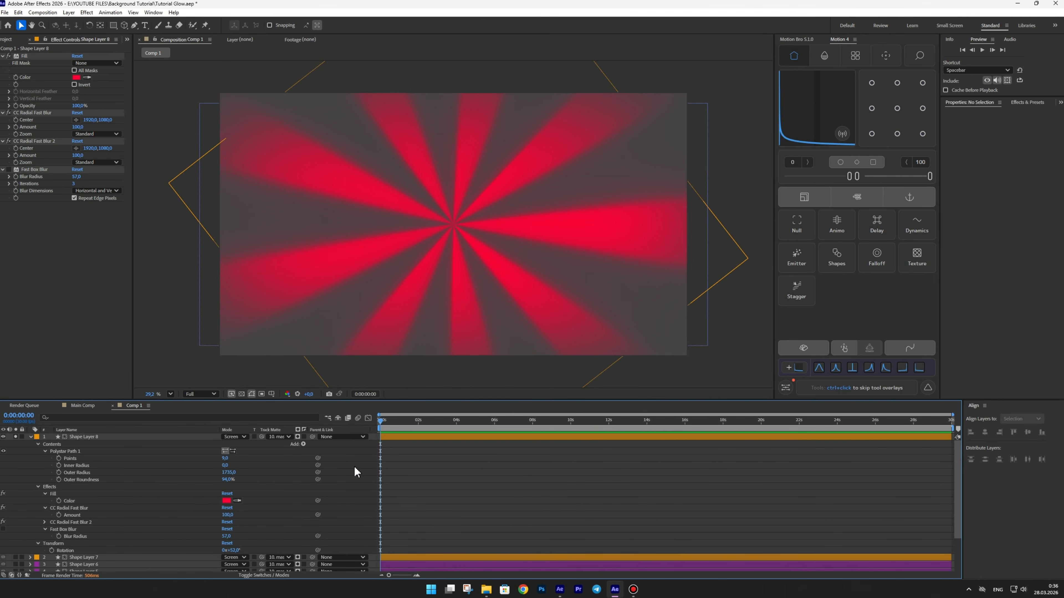
Step: Turn off solo for the star layers and rotate the red star layer so its rays are offset from the layers below
click(30, 437)
click(16, 436)
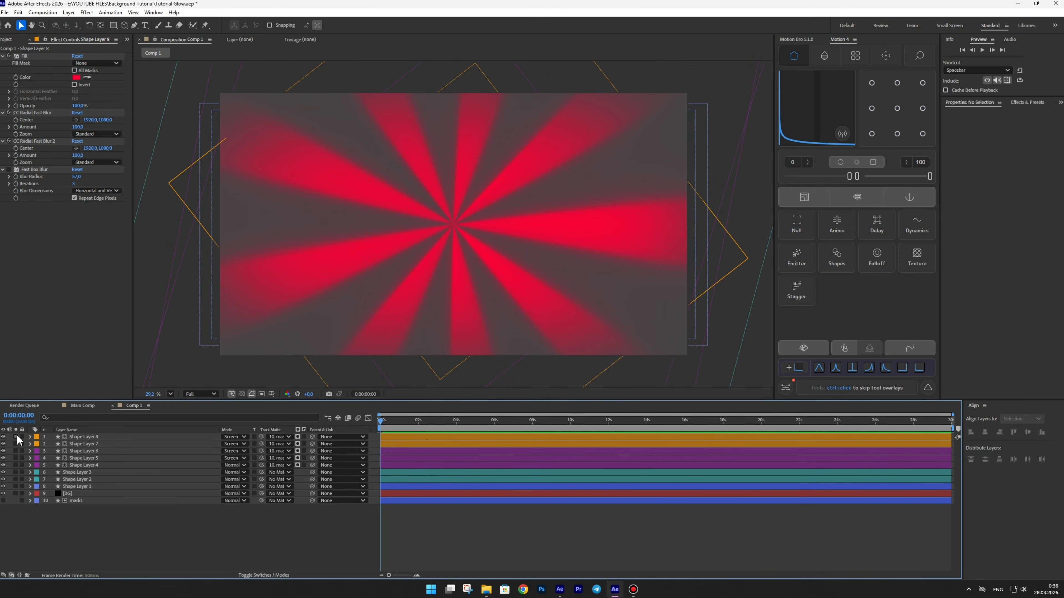
click(84, 438)
key(r)
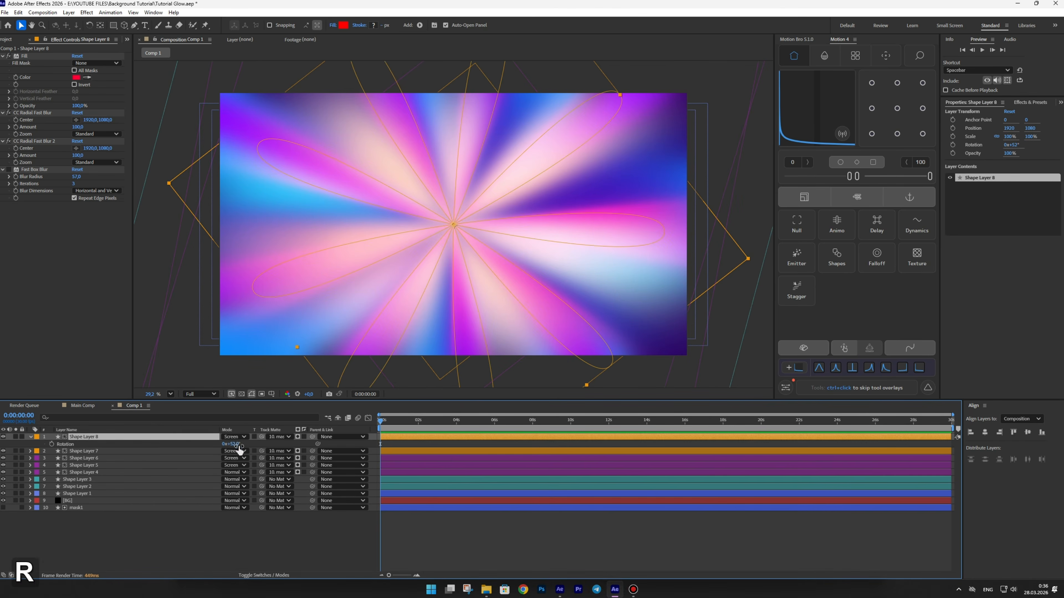
drag(236, 444, 139, 524)
click(139, 525)
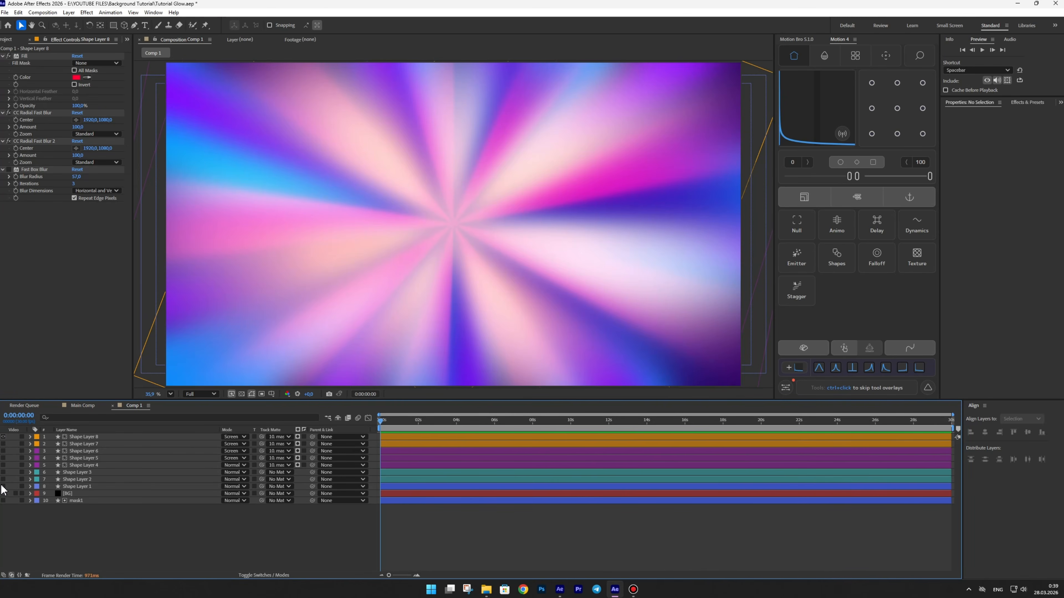
Step: Hide all layers above the background solid and draw a vertical pen line from the composition centre up towards the upper edge
drag(2, 485, 3, 480)
click(134, 24)
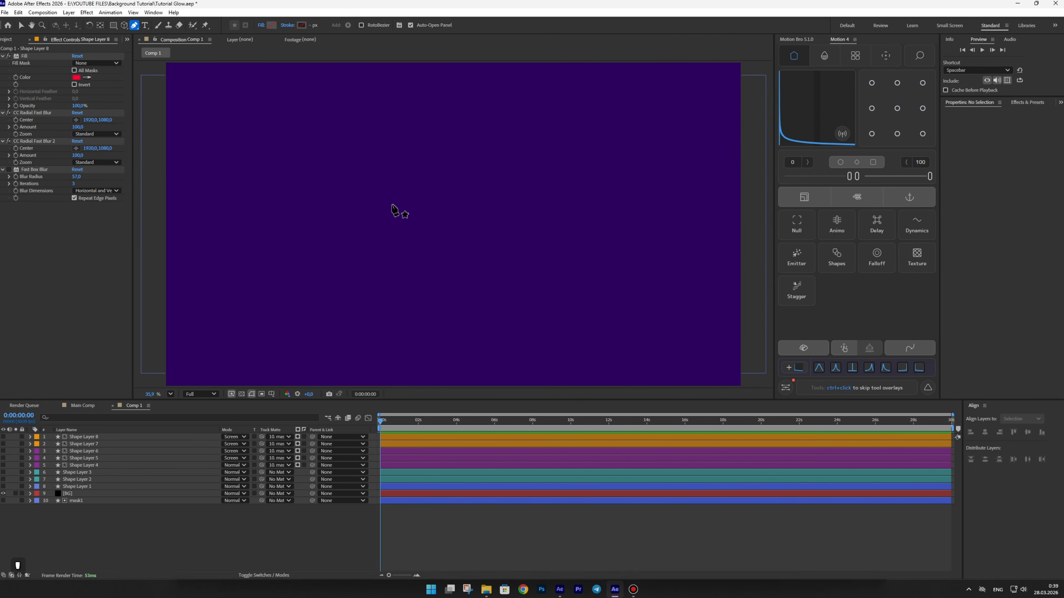
key(apostrophe)
click(454, 224)
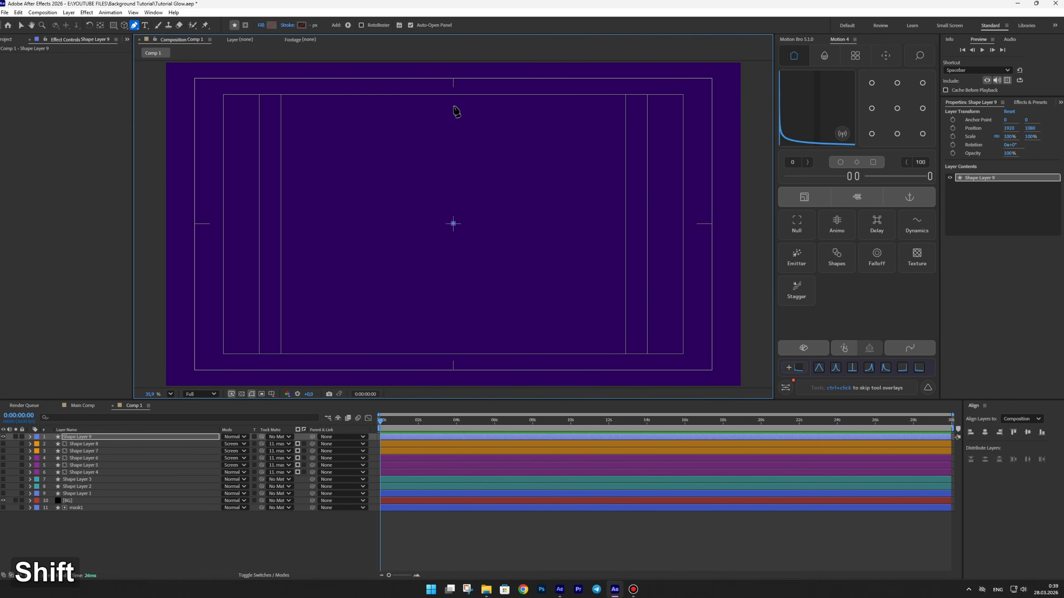
shift+click(453, 107)
Step: Give the line a solid white stroke about 209 px wide
click(288, 25)
click(503, 271)
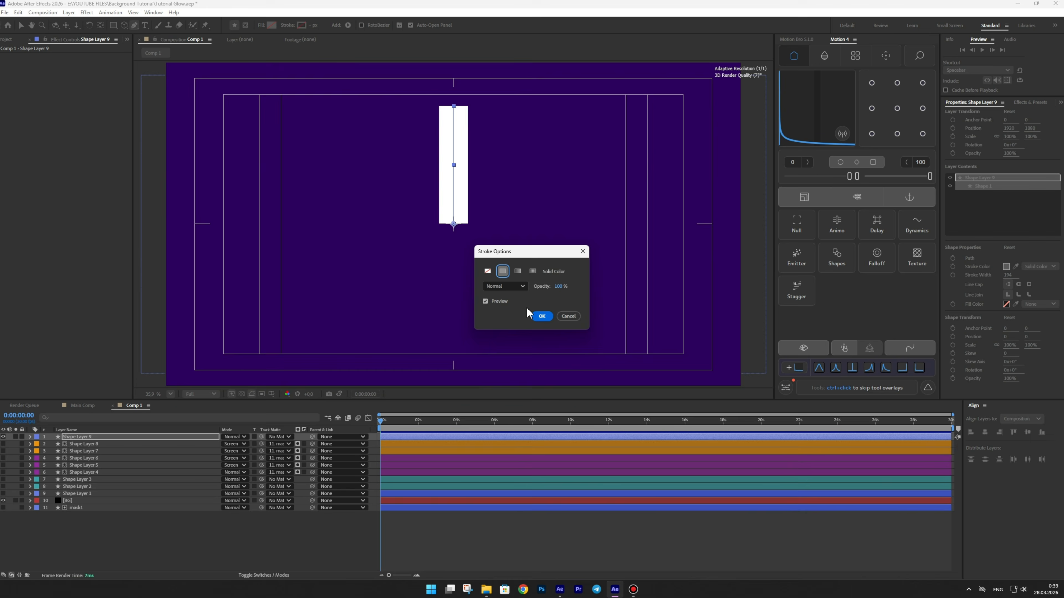
click(541, 316)
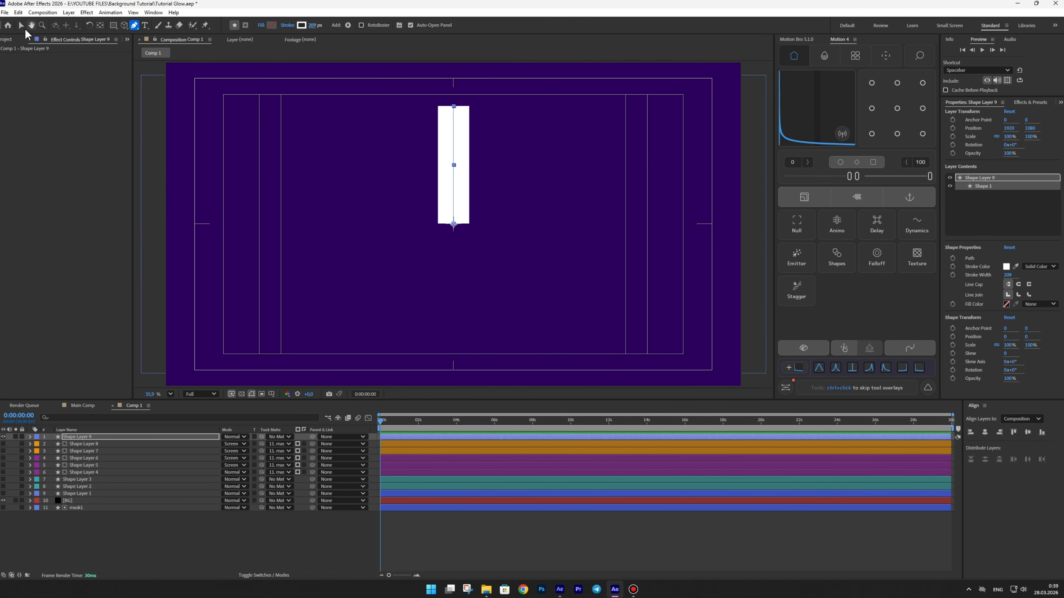
Step: Apply a Fill effect to the line layer and set its colour to light orange
click(21, 26)
key(ctrl+space)
text(fill)
key(Return)
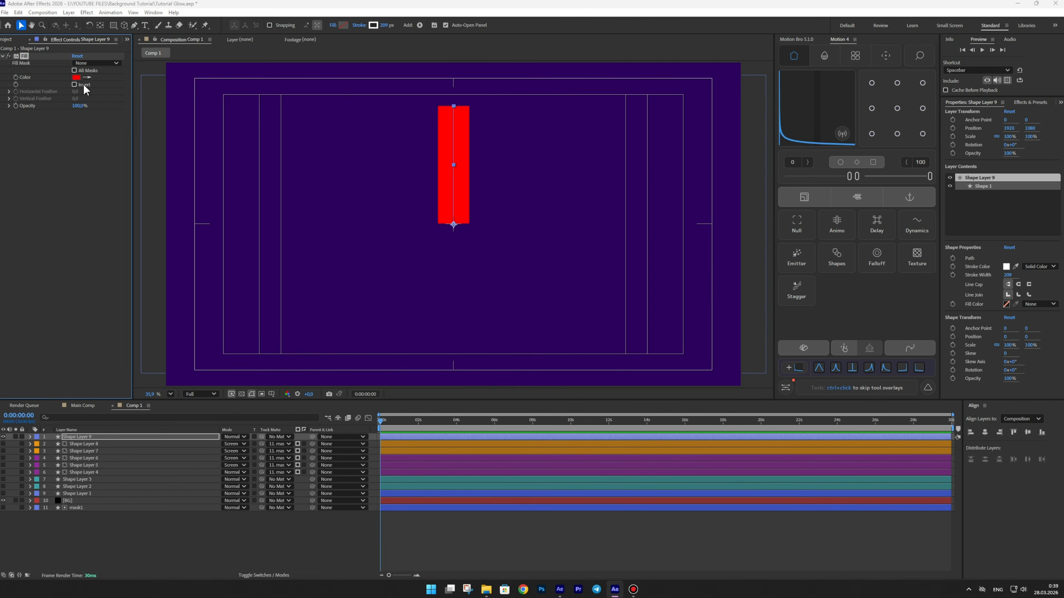
click(76, 78)
drag(667, 338, 662, 290)
click(701, 388)
click(763, 293)
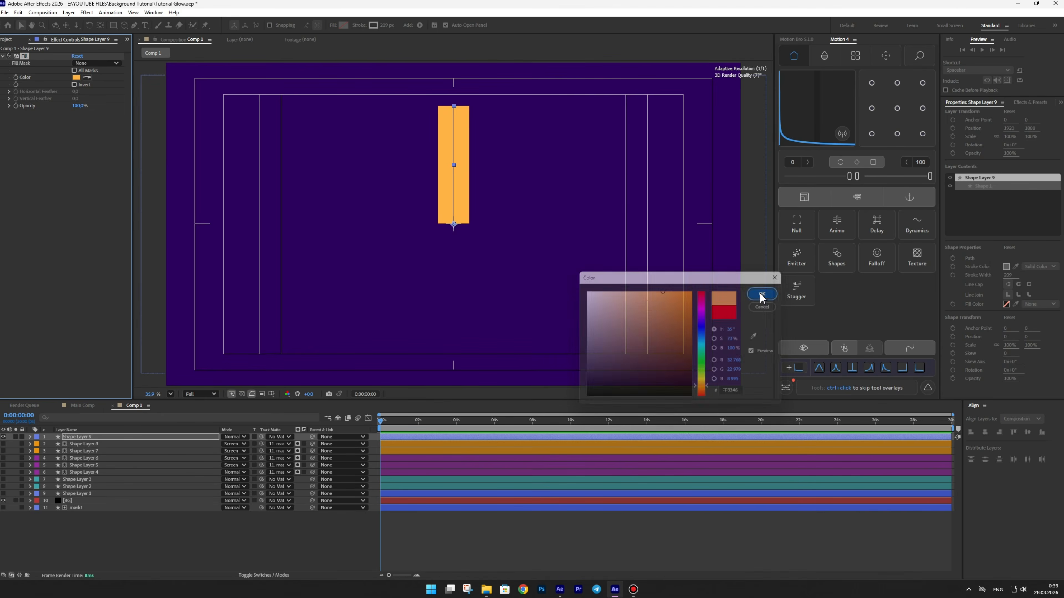
Step: Taper the line's stroke with a start length of 100% and a start ease of about 59%
click(31, 437)
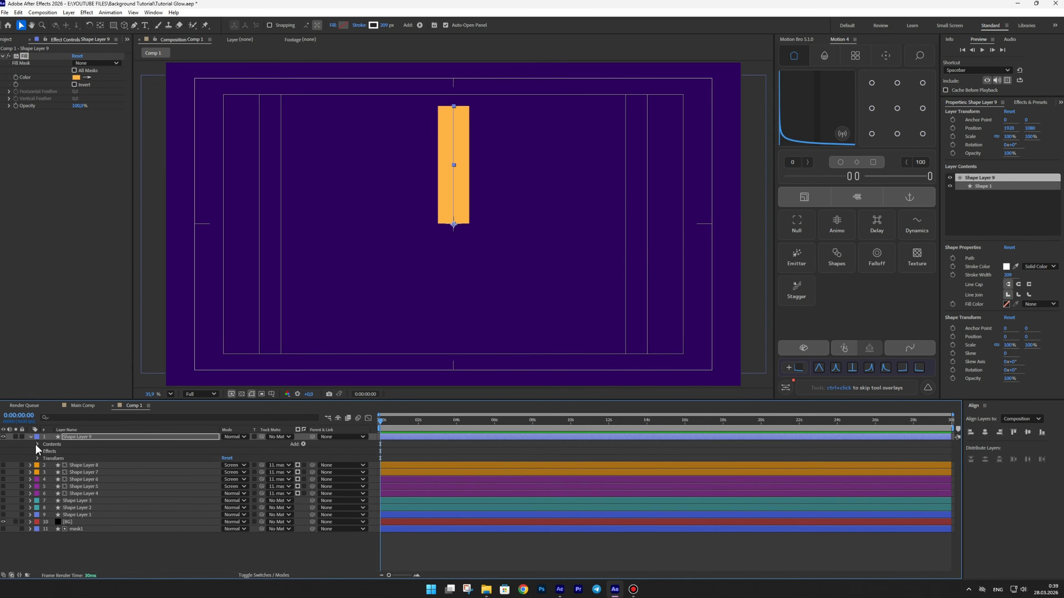
click(37, 444)
click(46, 451)
click(52, 466)
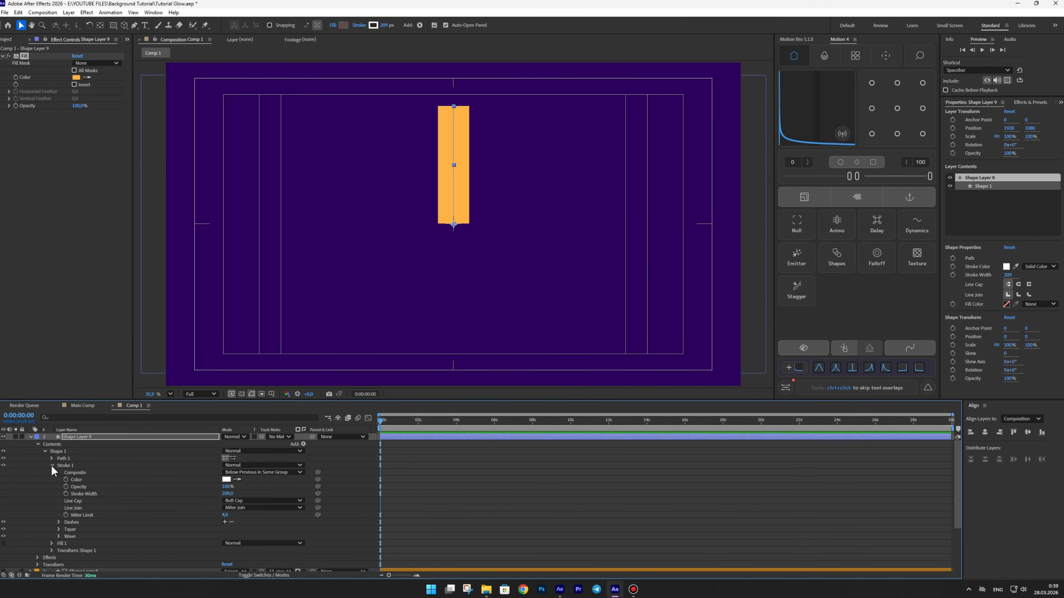
click(58, 530)
scroll(58, 529, down, 3)
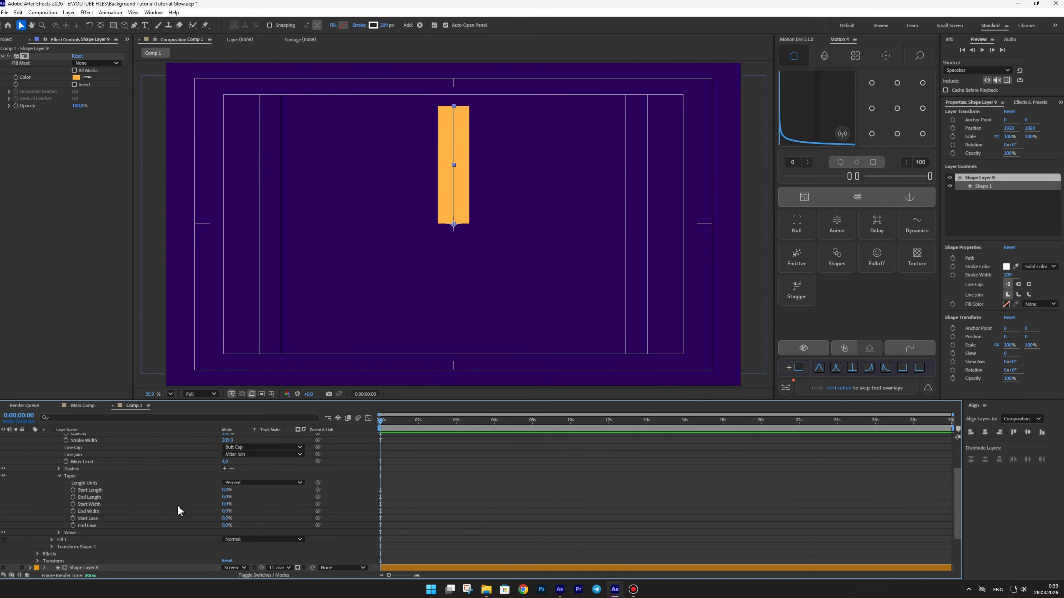
drag(226, 490, 262, 485)
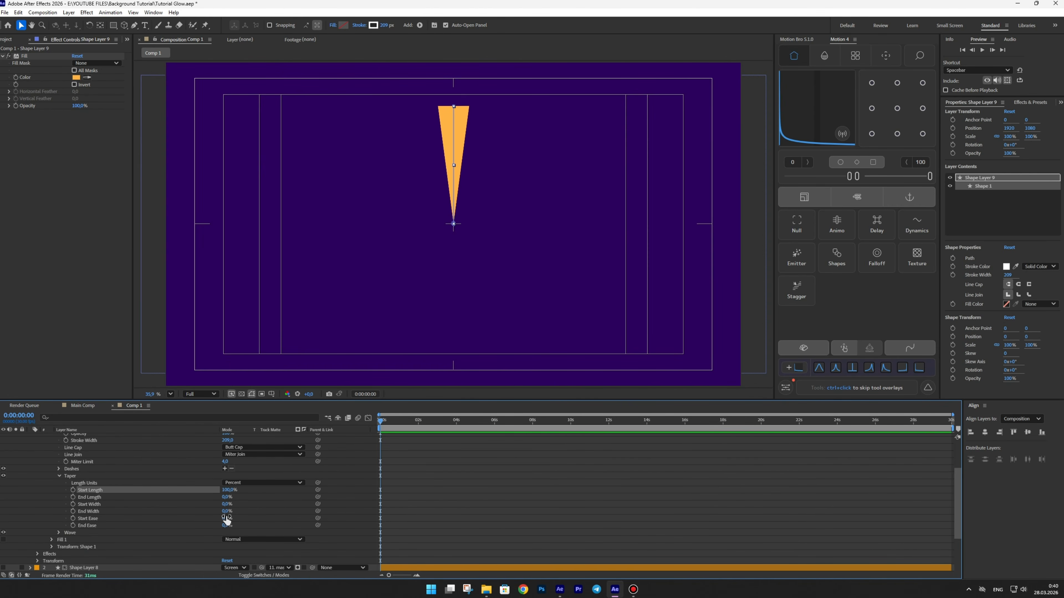
drag(226, 518, 248, 518)
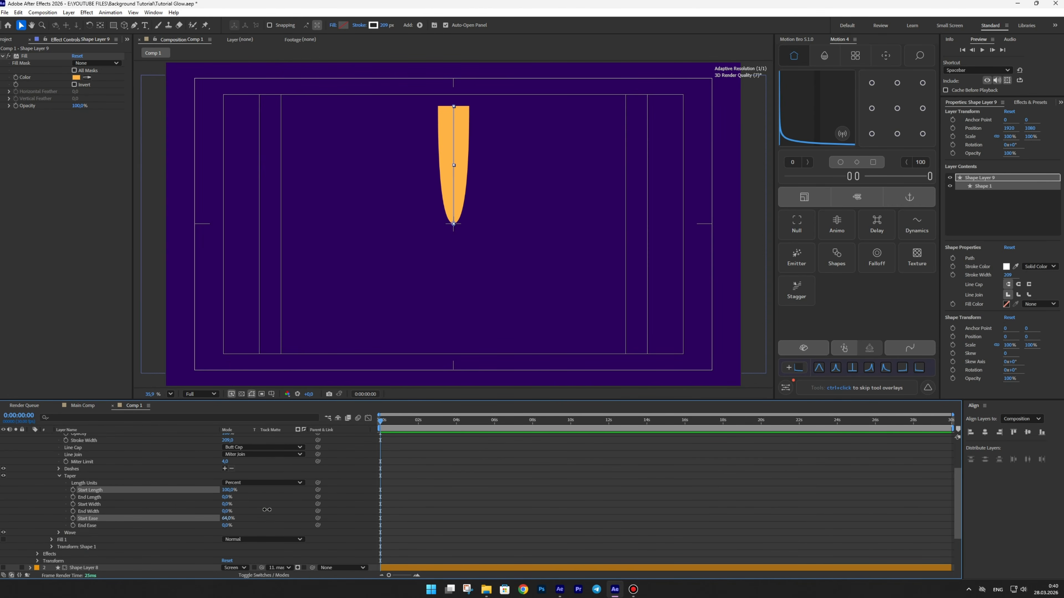
click(276, 522)
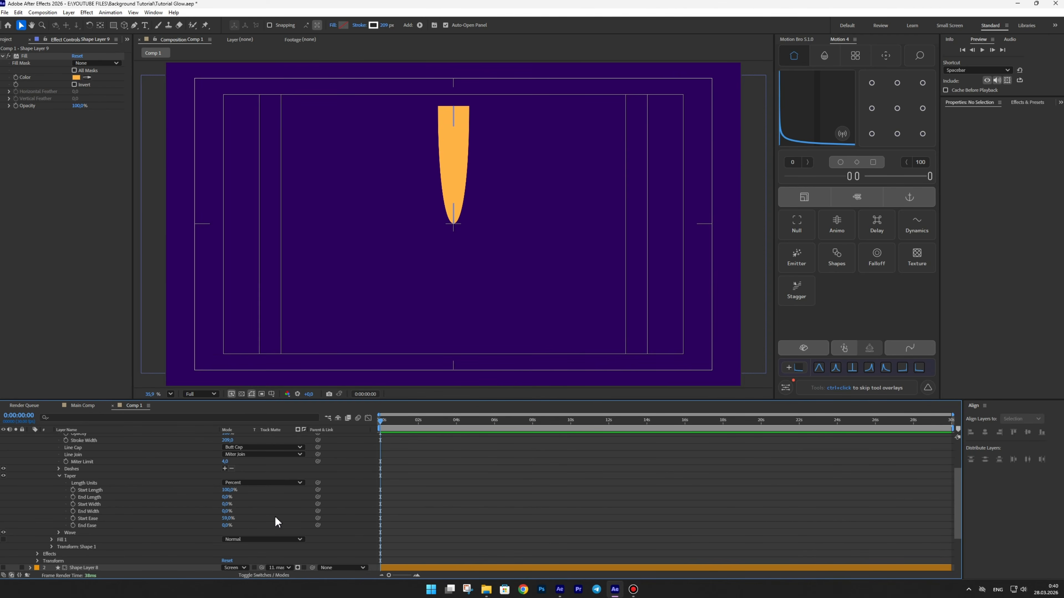
Step: Duplicate the tapered line layer and change the copy's fill colour to pale cream
drag(444, 182, 454, 219)
scroll(454, 213, up, 4)
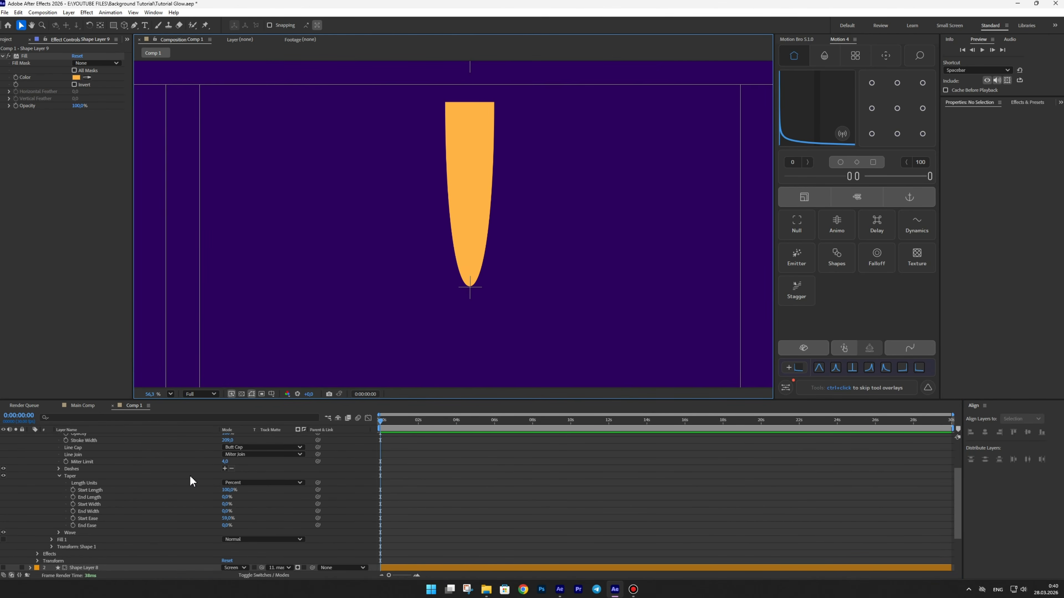
scroll(73, 452, up, 3)
click(27, 438)
click(30, 436)
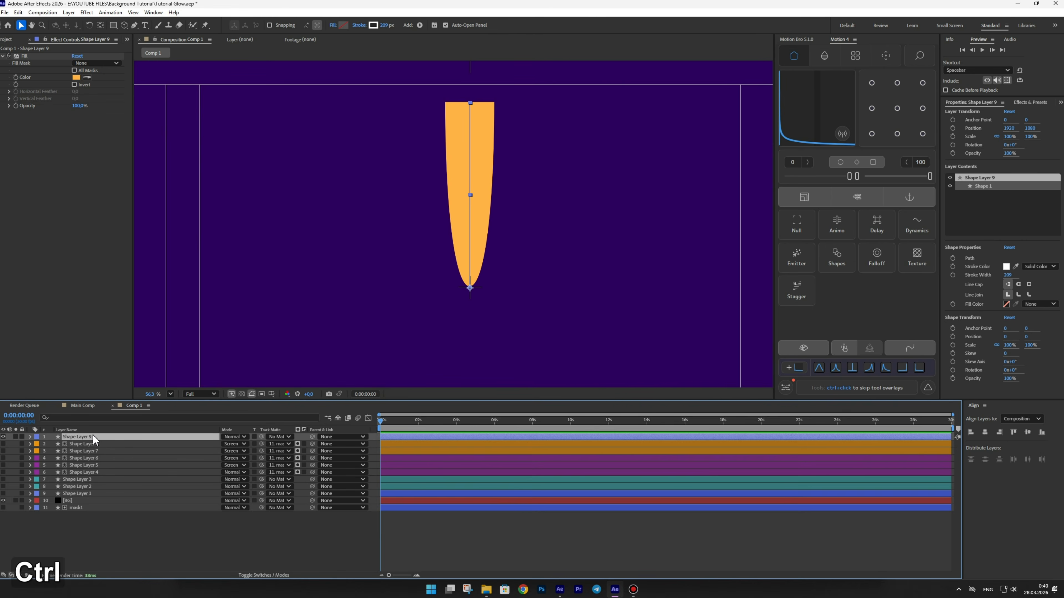
key(ctrl+d)
click(76, 77)
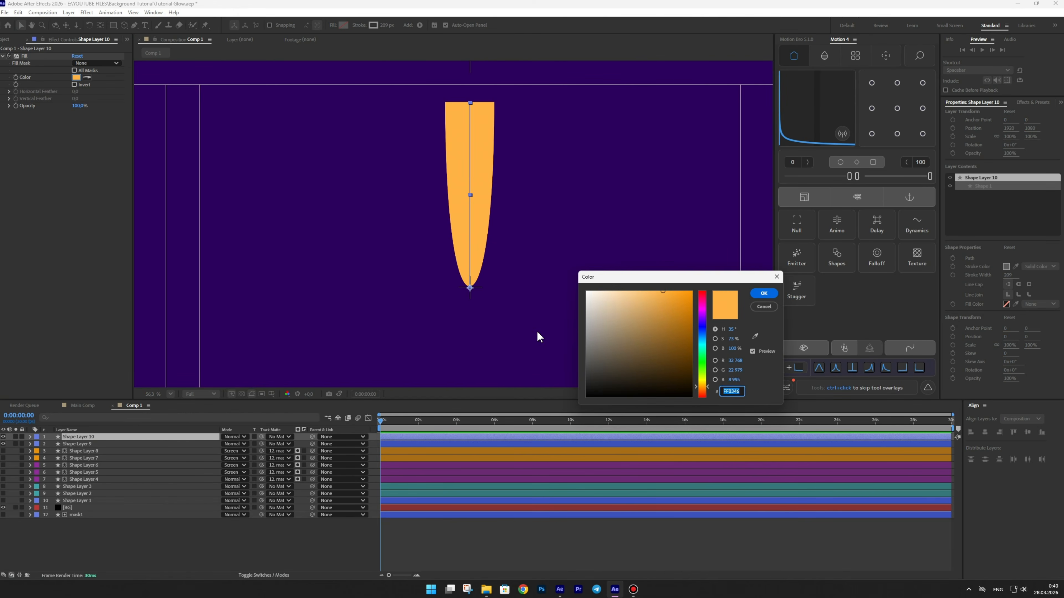
click(606, 291)
click(763, 293)
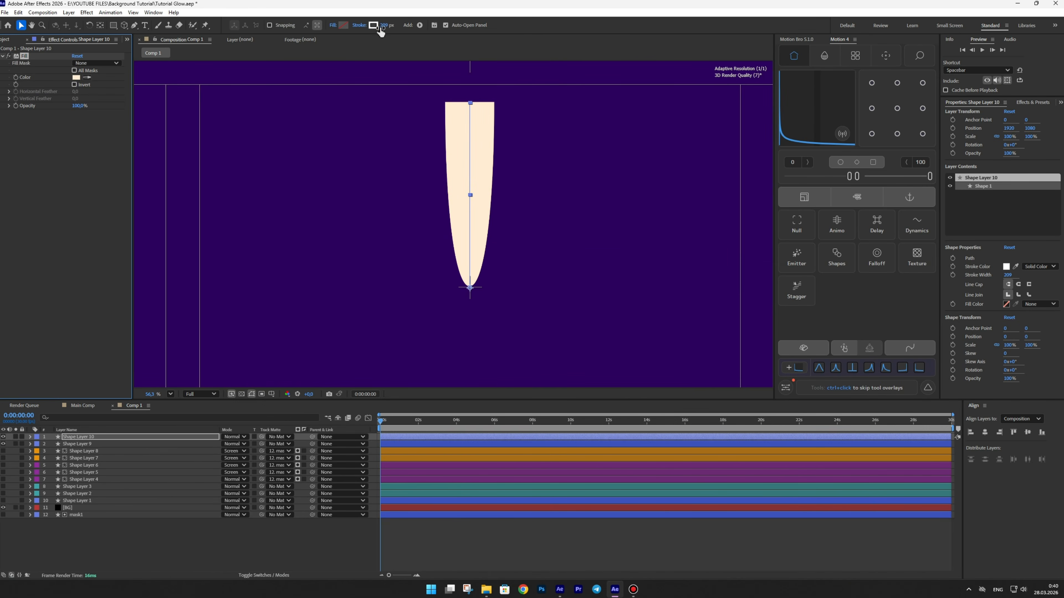
Step: Narrow the cream line's stroke to about 82 px and set its blending mode to Screen
mouse_move(383, 24)
mouse_down()
mouse_move(292, 24)
mouse_move(310, 23)
mouse_up()
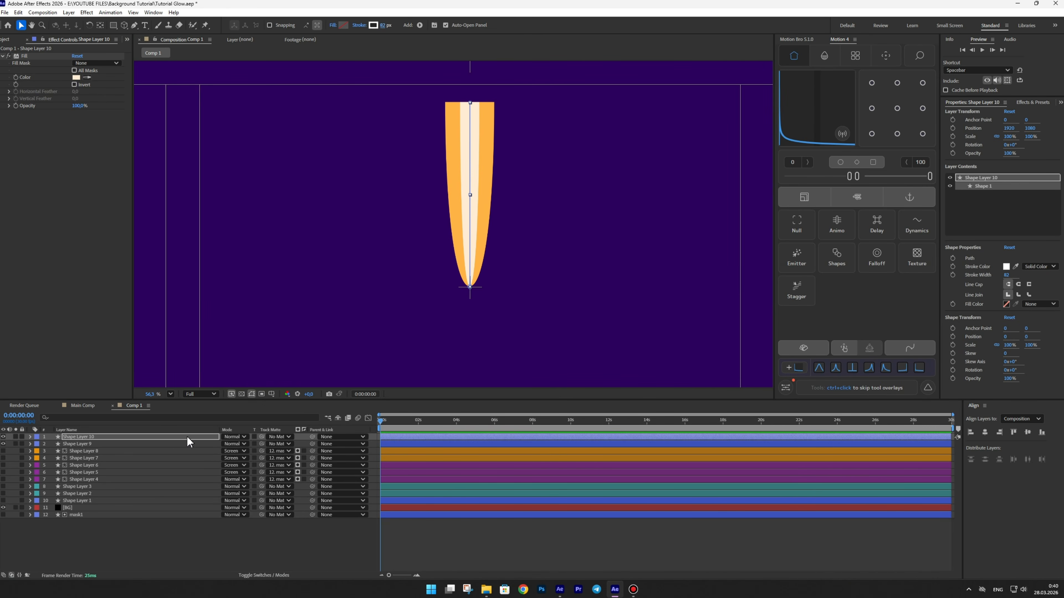
click(231, 438)
click(244, 170)
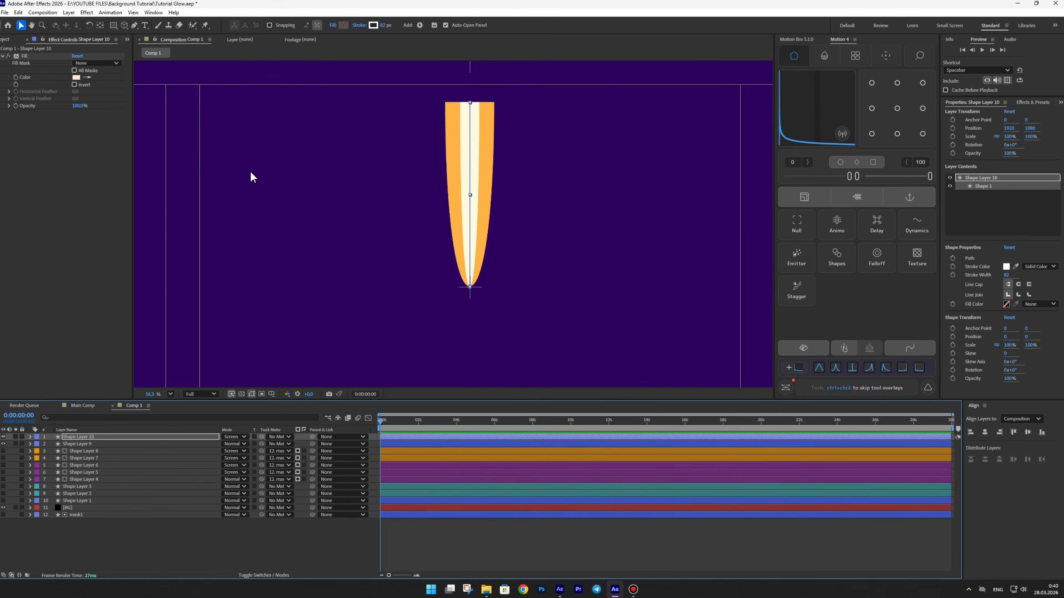
Step: Parent the cream line layer to the orange line layer
click(121, 547)
click(79, 437)
key(comma)
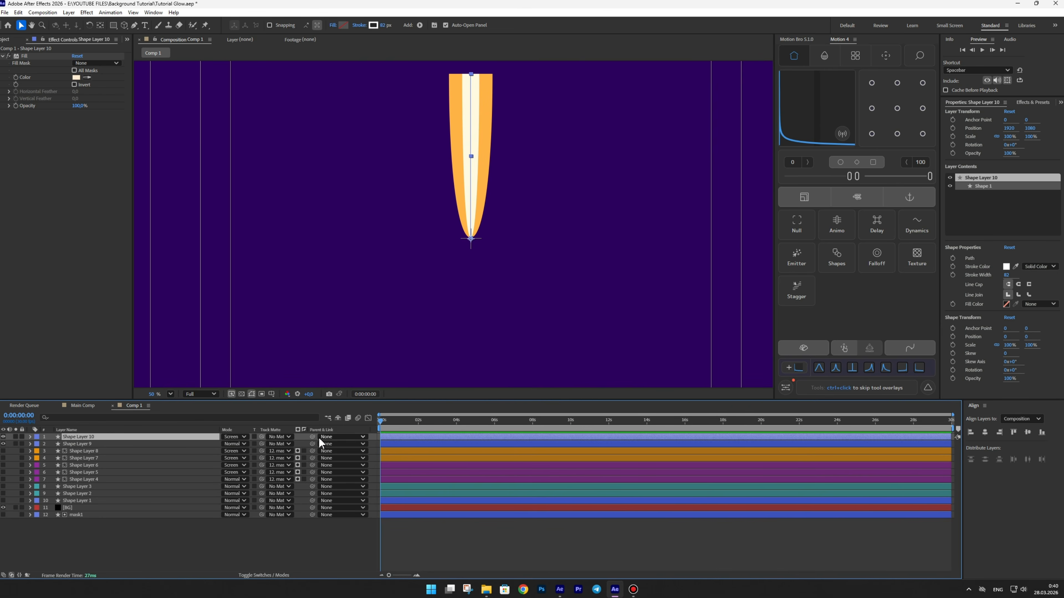
drag(61, 443, 83, 444)
Step: Apply CC Radial Fast Blur to the orange line layer with an amount of 100
click(83, 444)
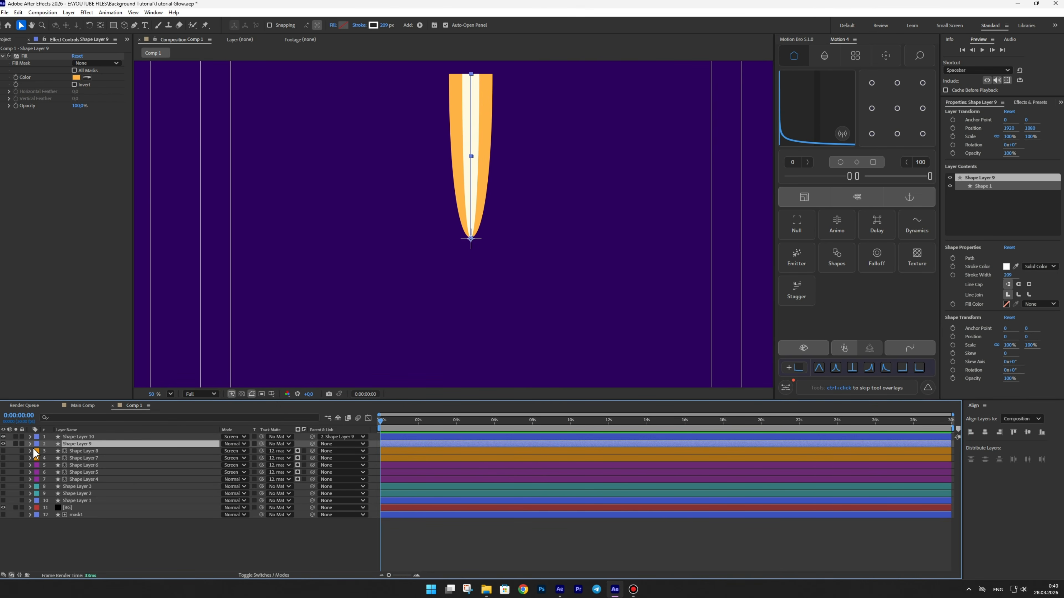
key(ctrl+space)
text(radial)
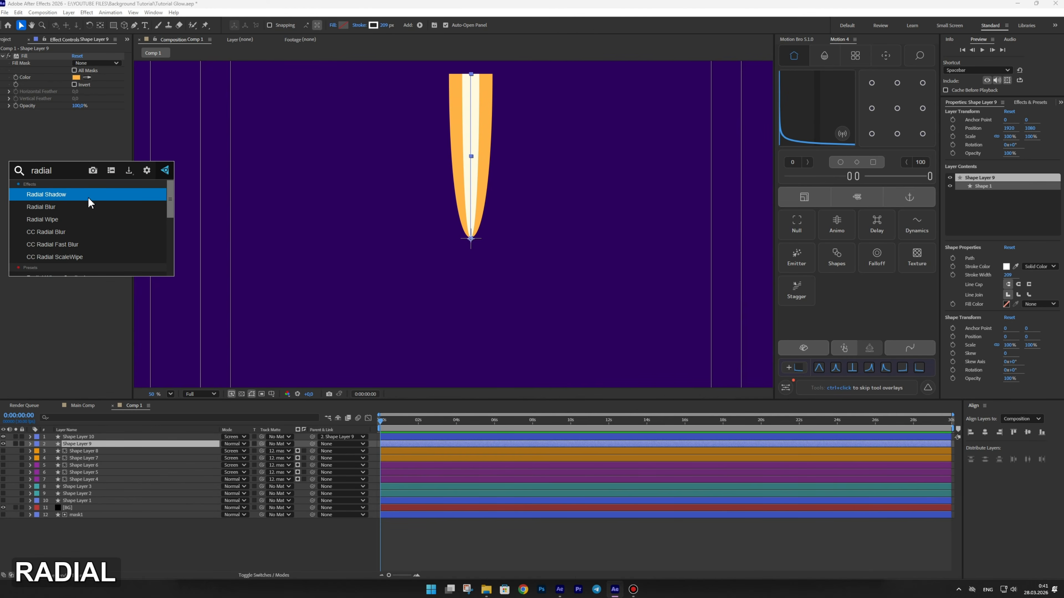
click(73, 244)
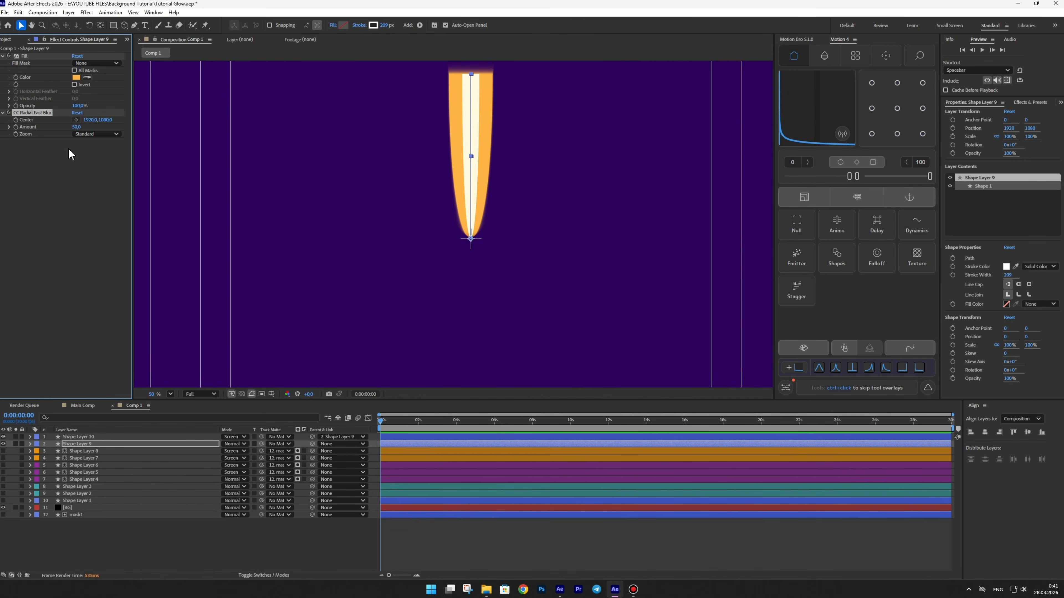
drag(79, 128, 174, 123)
scroll(279, 179, down, 1)
drag(284, 182, 271, 203)
Step: Add Fast Box Blur to the orange line layer with a blur radius of 25
click(61, 201)
key(ctrl+space)
click(29, 186)
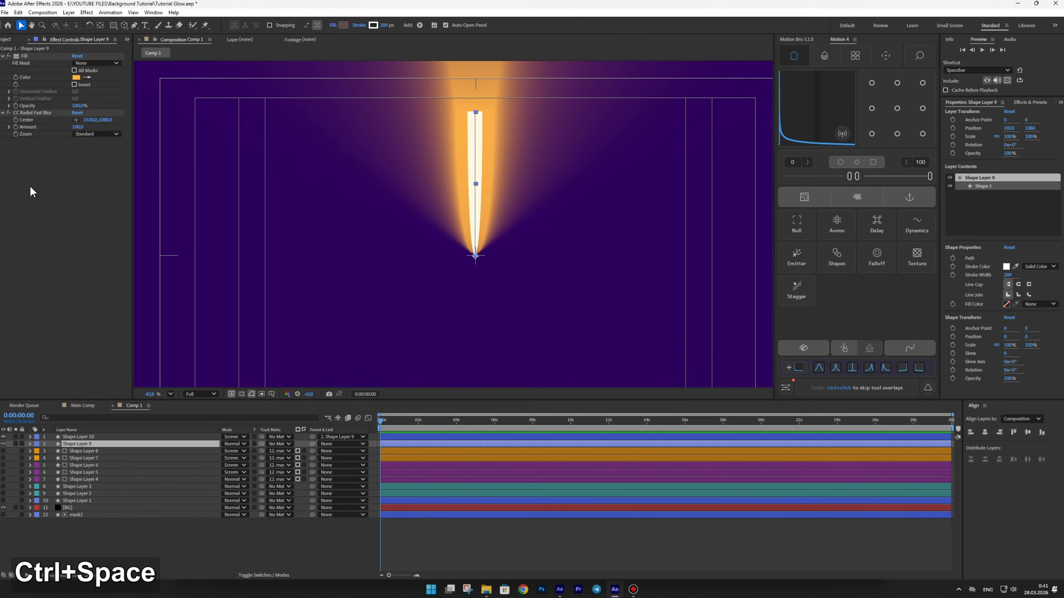
click(75, 148)
text(25)
click(91, 212)
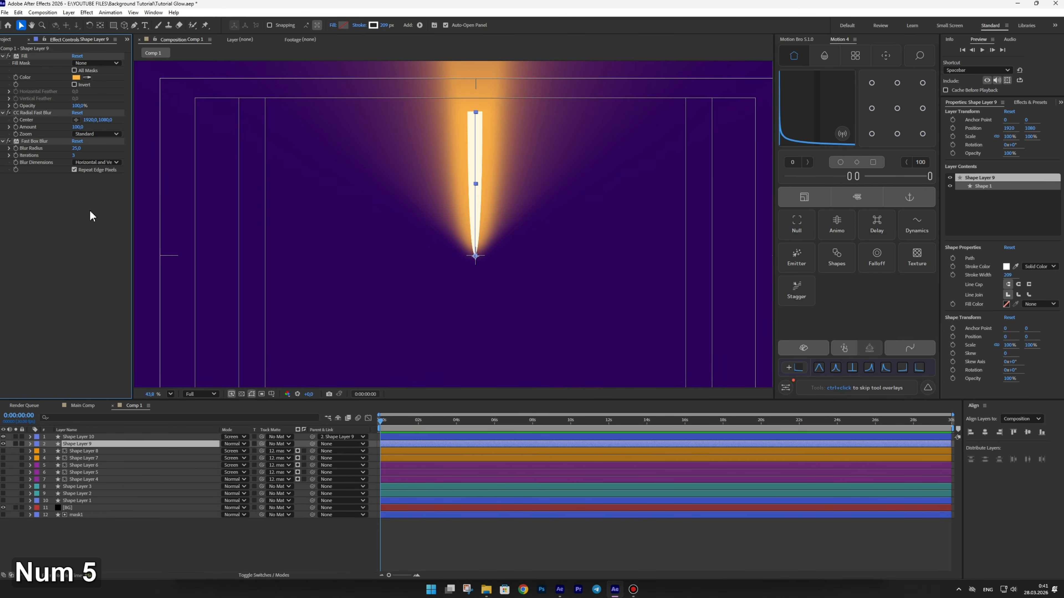
Step: Copy the radial and box blur effects from the orange line layer onto the cream line layer
click(78, 437)
key(ctrl+v)
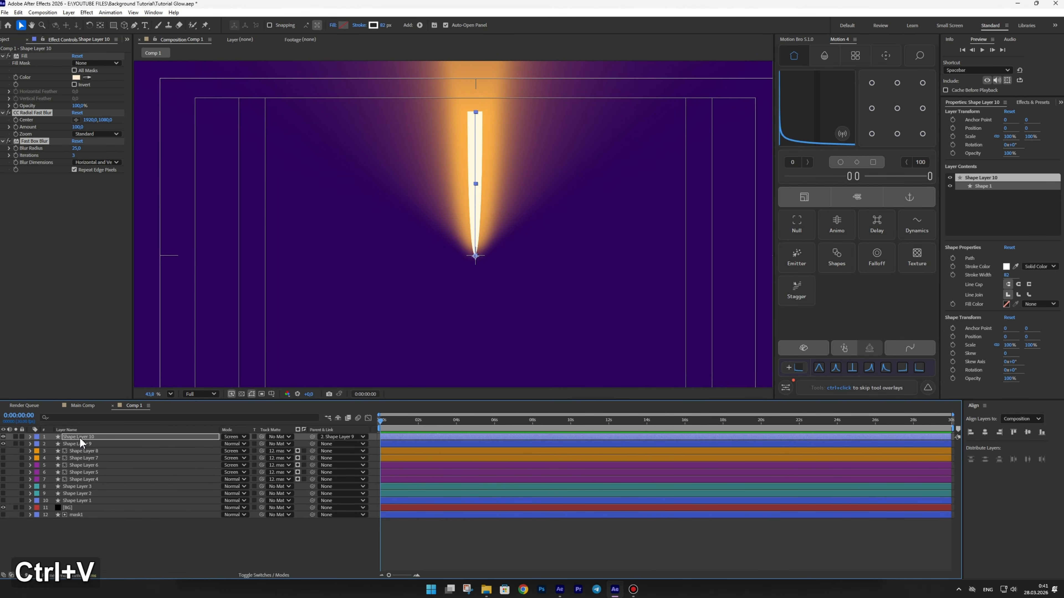
click(233, 559)
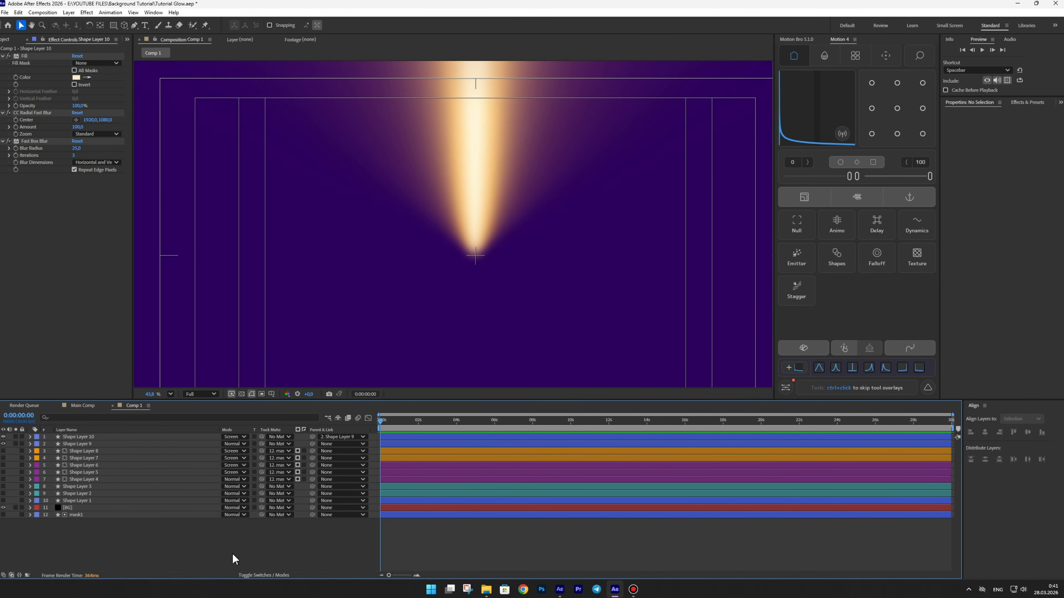
Step: Adjust the beam's stroke thickness, setting the orange line's stroke width to about 206 px
click(80, 438)
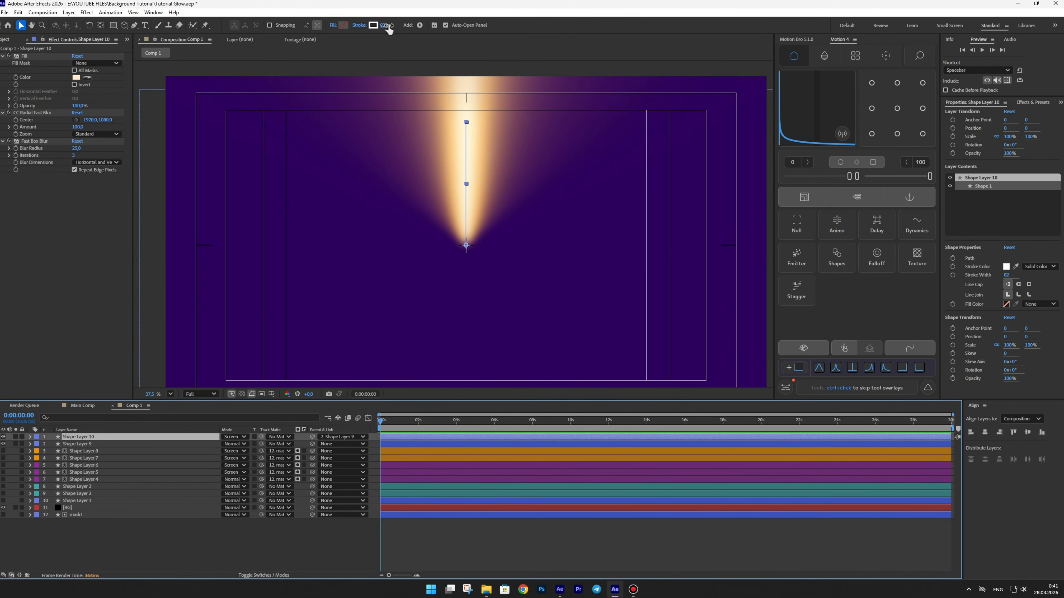
drag(373, 25, 377, 21)
key(ctrl+Down)
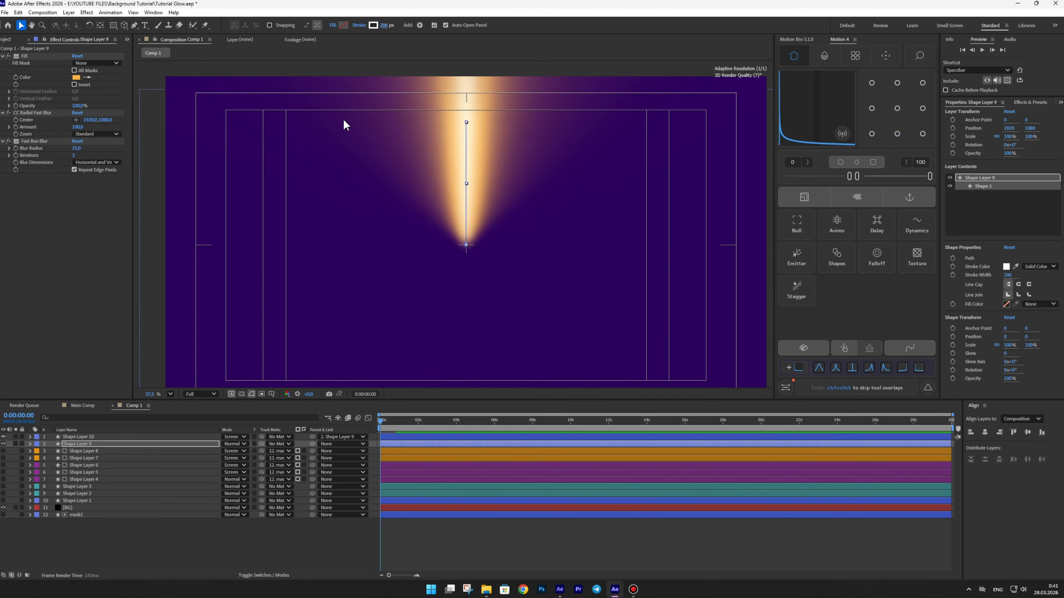
Step: Rotate the orange parent layer to about 48° so the whole beam tilts
scroll(344, 123, down, 2)
click(79, 444)
key(r)
drag(230, 451, 216, 414)
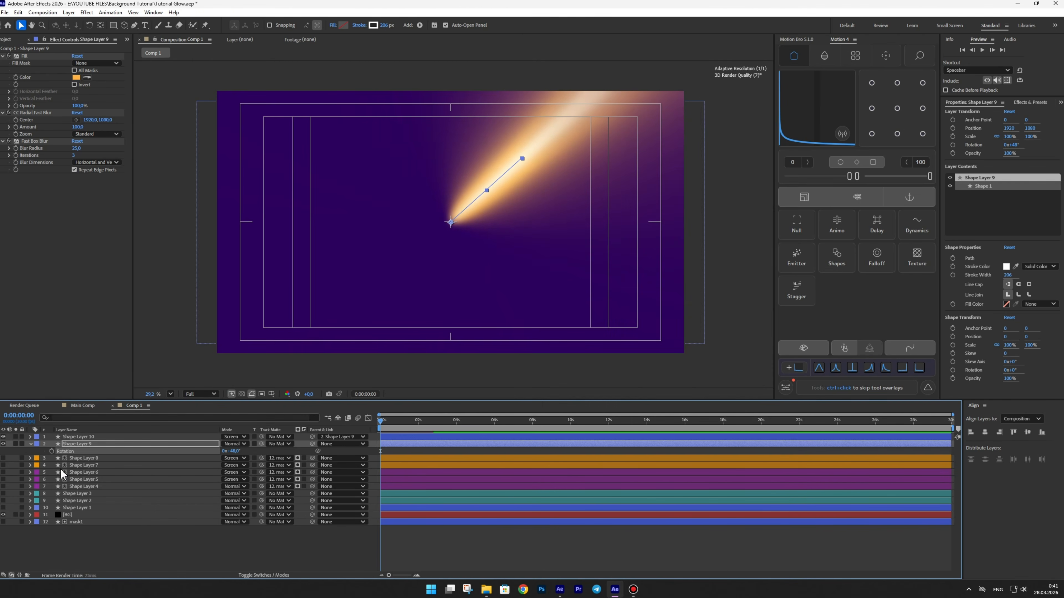
Step: Use mask1 as the track matte for both beam layers and set the orange layer's rotation to about 53°
shift+click(74, 436)
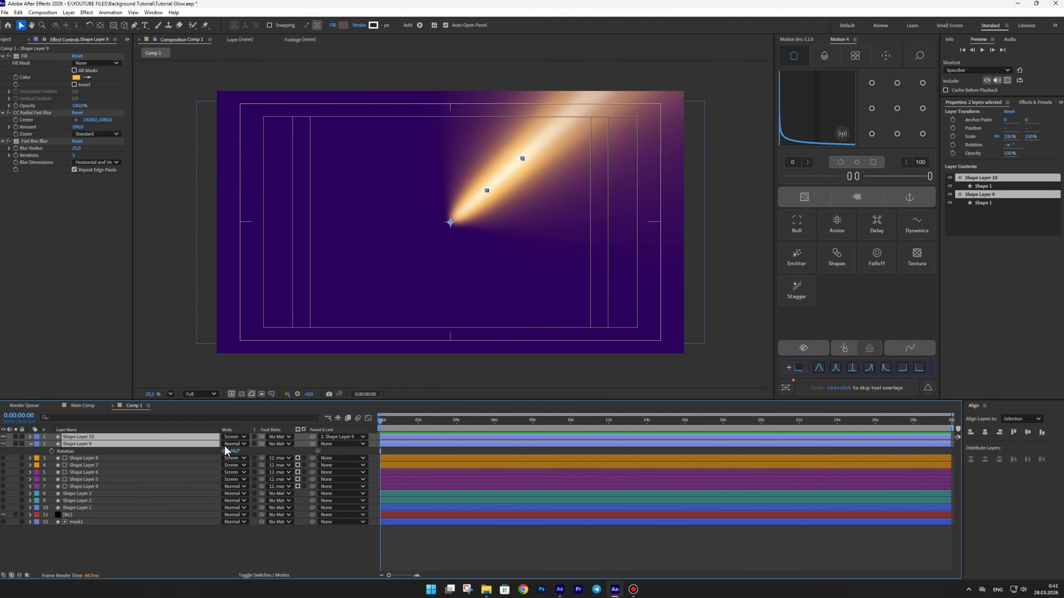
drag(262, 444, 79, 521)
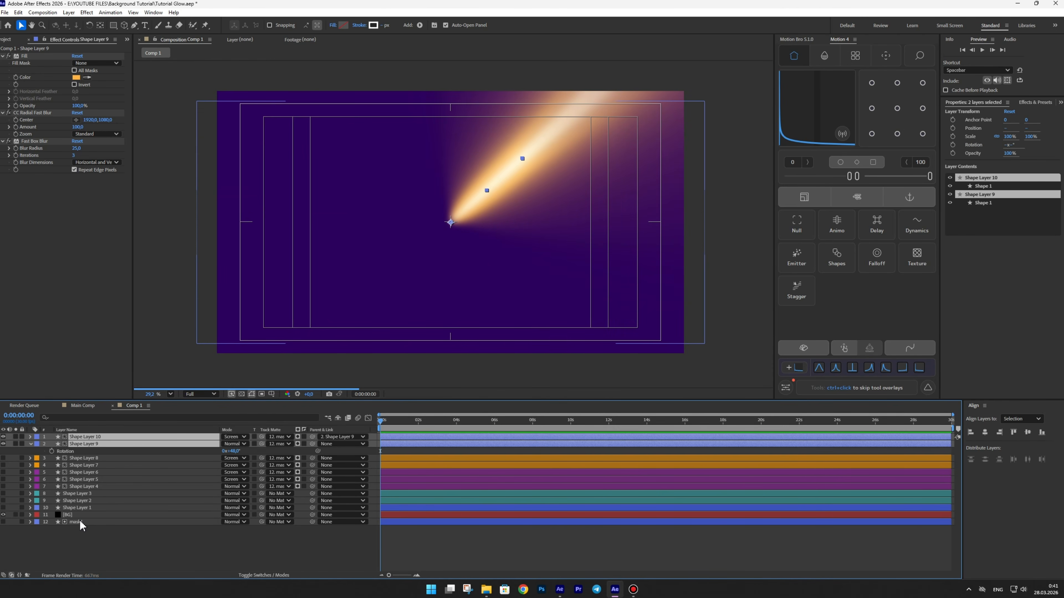
click(131, 558)
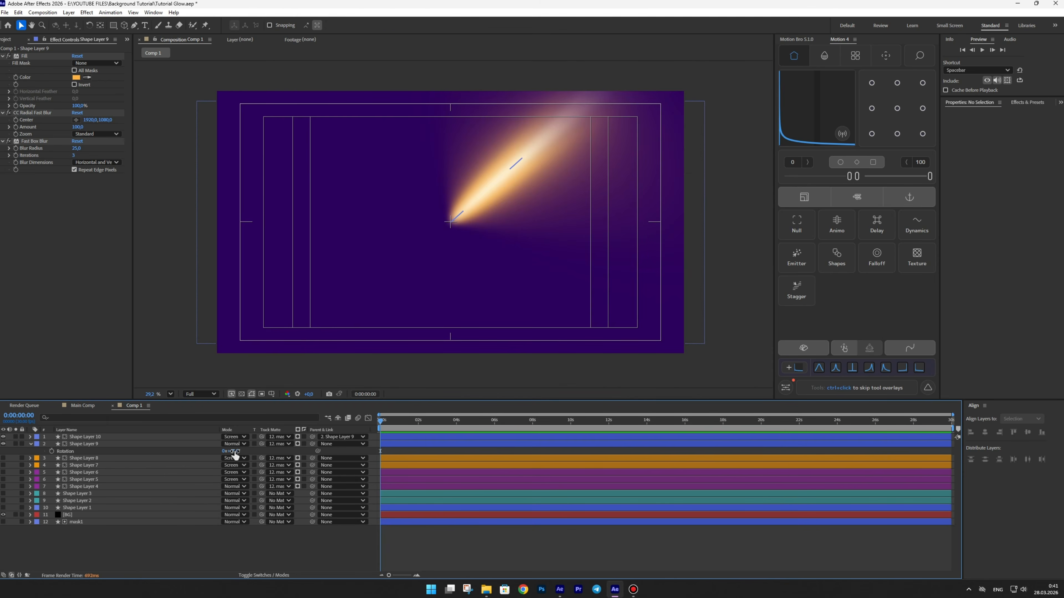
mouse_move(231, 451)
mouse_down()
mouse_move(244, 450)
mouse_move(232, 445)
mouse_up()
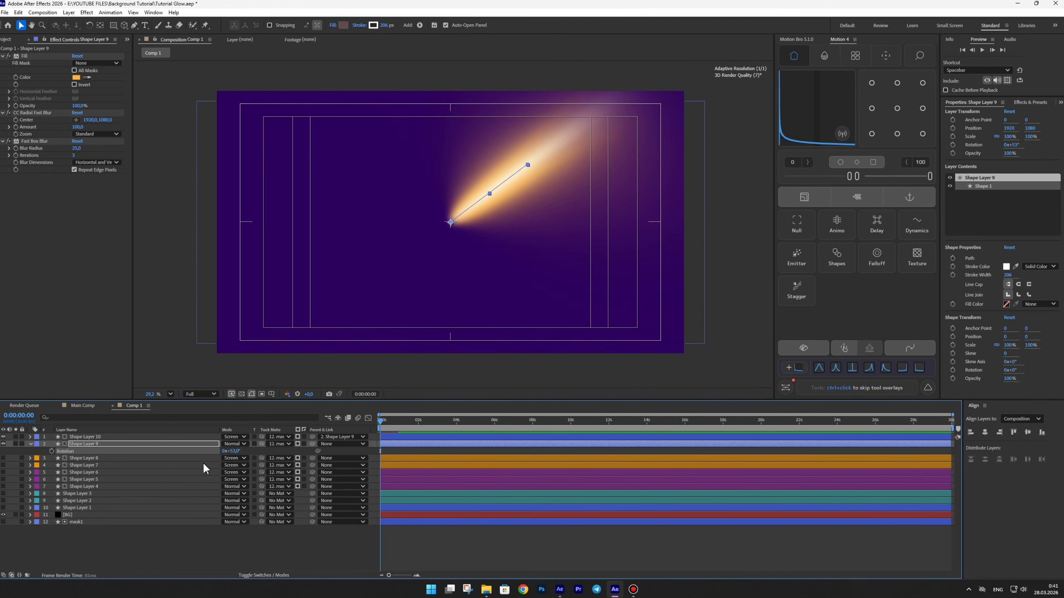
Step: Duplicate the orange and cream beam pair and rotate the copied orange parent layer to about -76°
shift+click(83, 437)
key(ctrl+d)
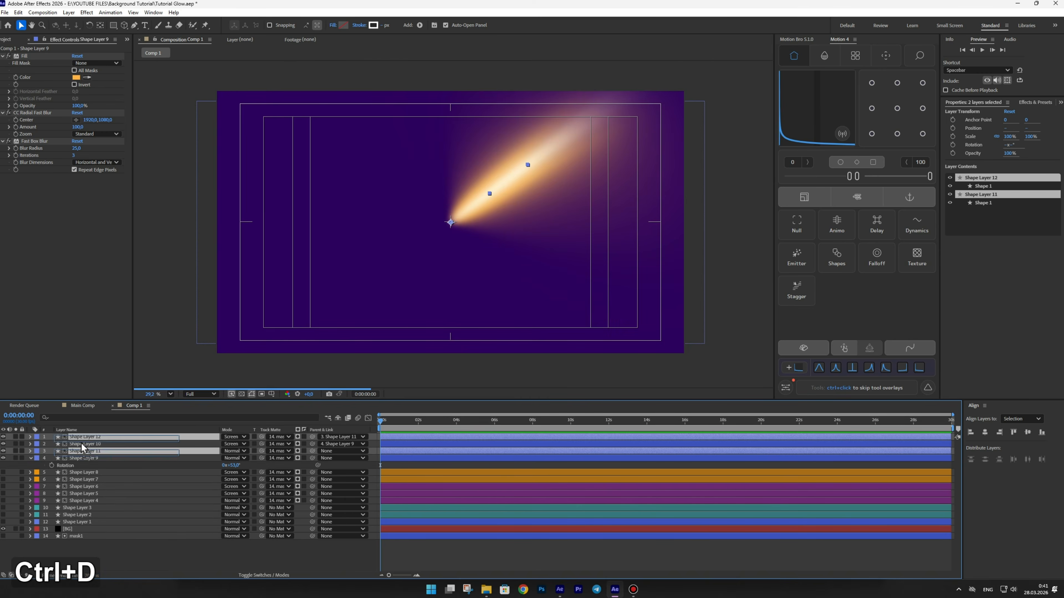
click(81, 443)
key(r)
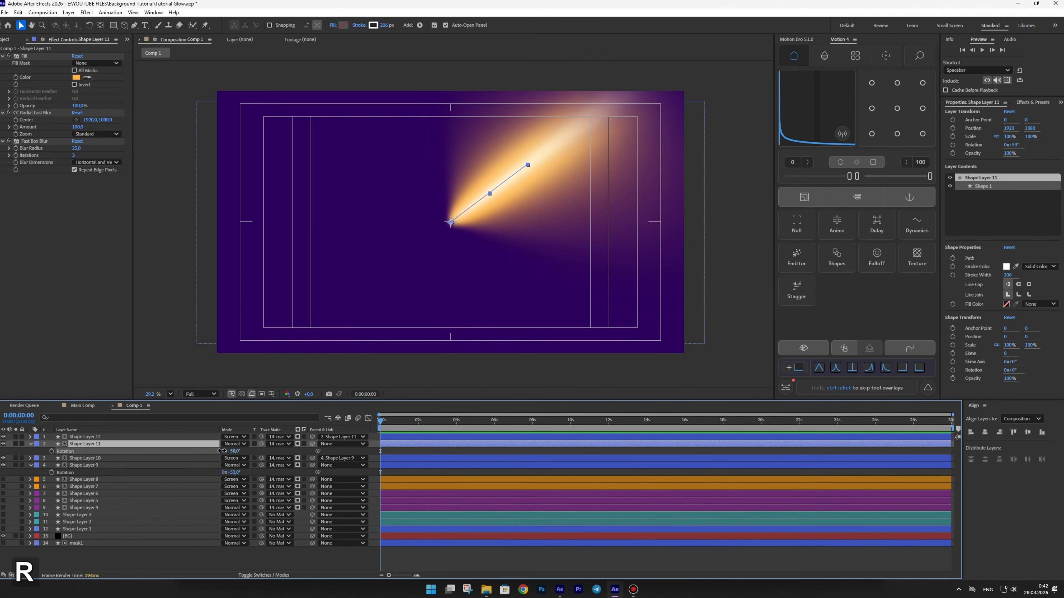
drag(230, 450, 177, 451)
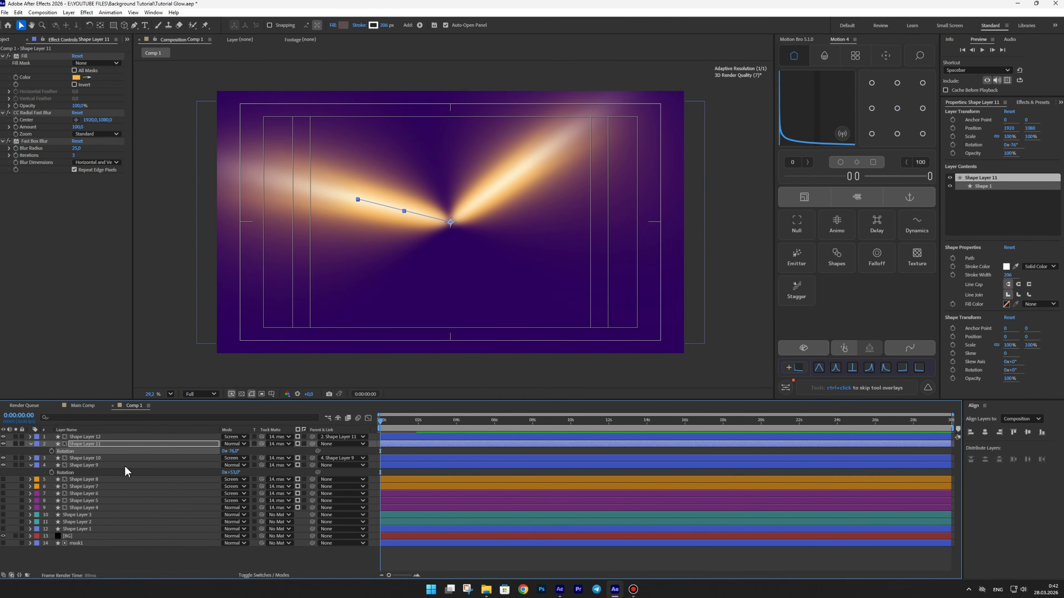
Step: Duplicate the second beam pair and rotate the new orange parent layer to about -164° so it points downward
shift+click(82, 438)
key(ctrl+d)
click(84, 444)
key(r)
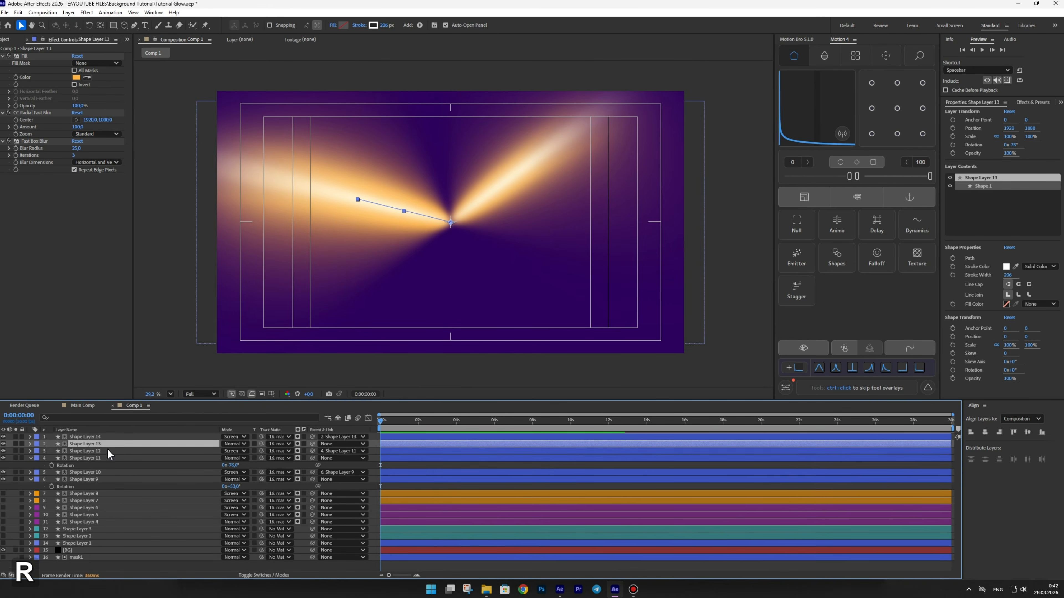
drag(230, 451, 200, 454)
Step: Duplicate the downward beam pair and rotate its orange parent layer to about -226°
click(79, 444)
shift+click(82, 438)
key(ctrl+d)
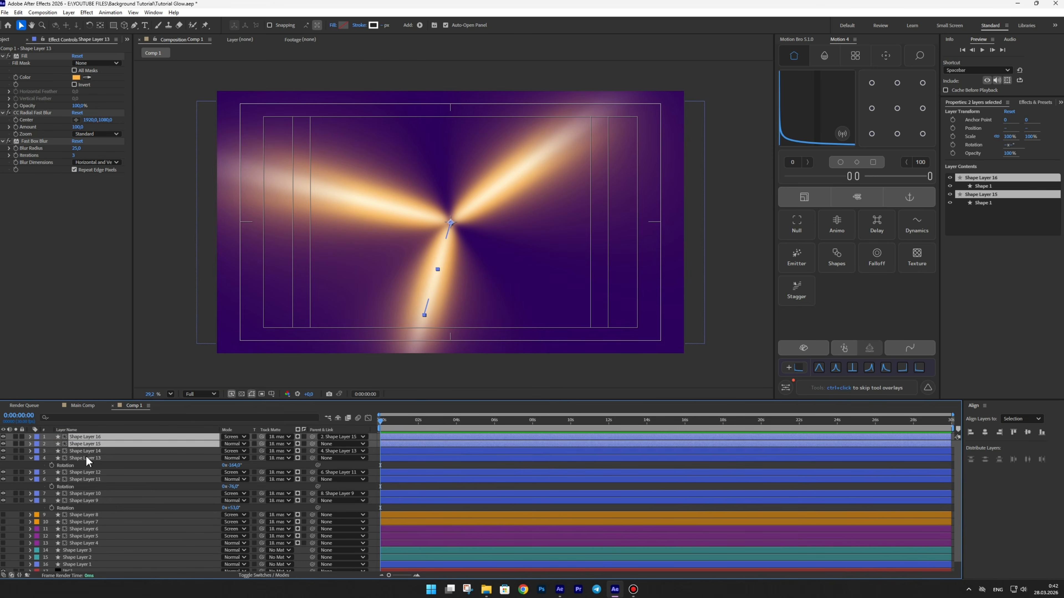
click(86, 444)
key(r)
drag(232, 451, 209, 451)
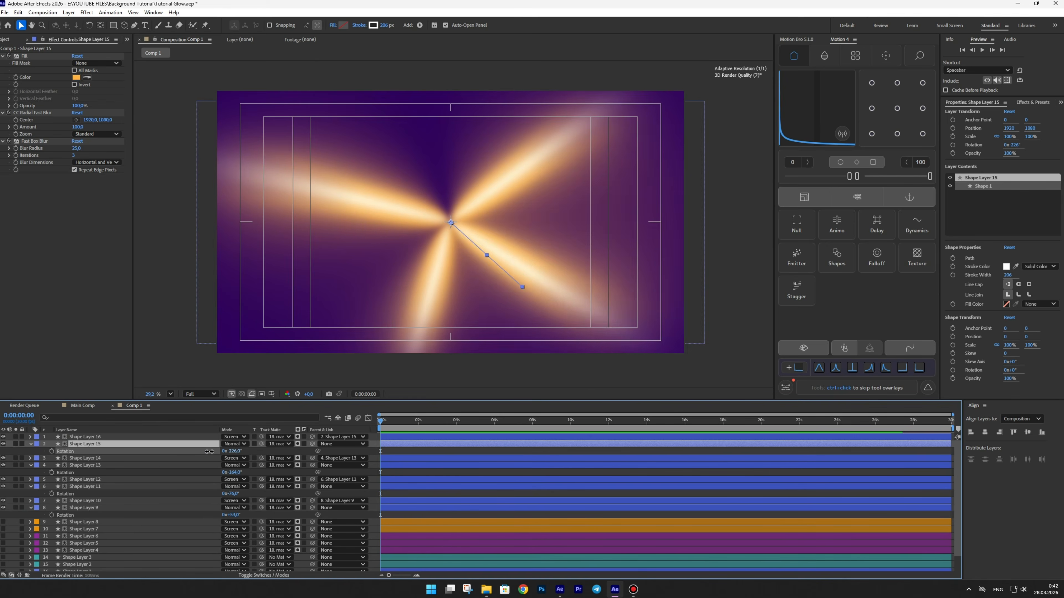
Step: Vary the stroke widths of the copied beams' orange and cream lines, giving the topmost cream line about 27 px
click(116, 466)
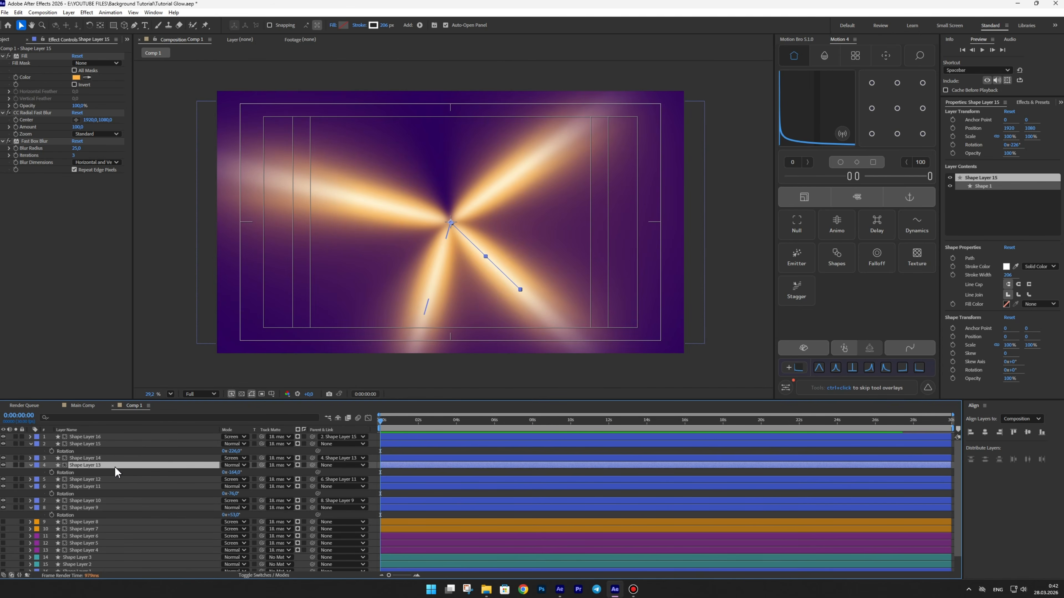
mouse_move(392, 26)
mouse_down()
mouse_move(404, 21)
mouse_move(388, 25)
mouse_up()
click(114, 459)
click(82, 445)
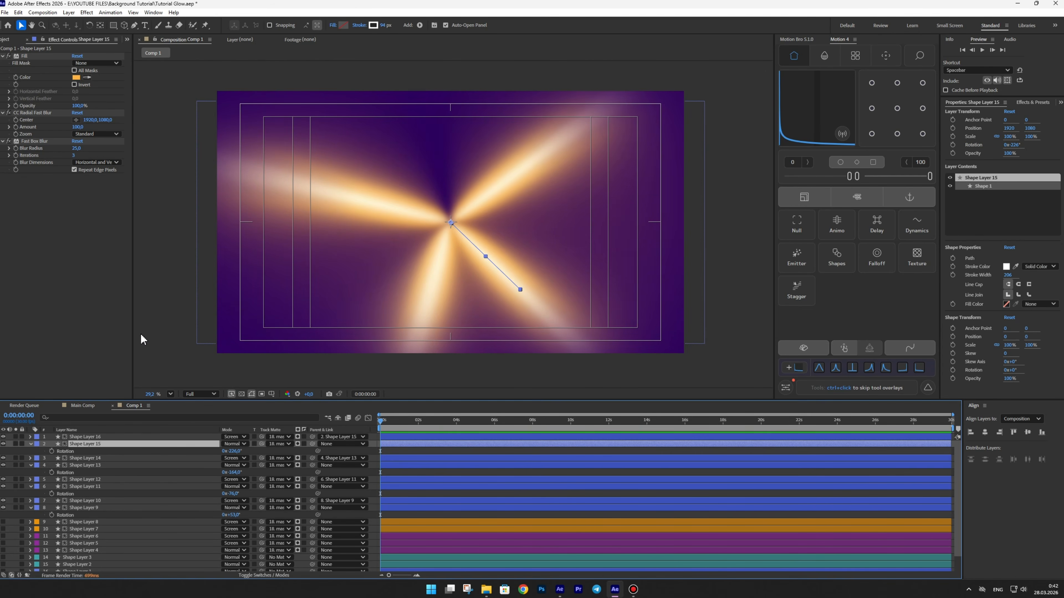
click(82, 437)
mouse_move(383, 26)
mouse_down()
mouse_move(362, 26)
mouse_move(374, 26)
mouse_up()
click(98, 444)
click(84, 487)
click(89, 479)
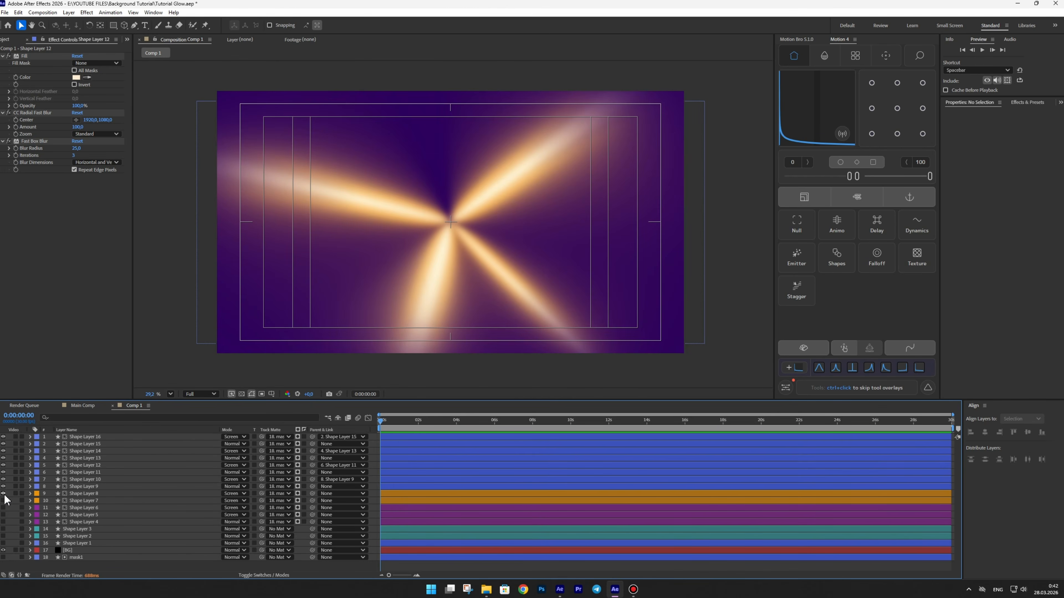
Step: Hide all shape layers over the background solid and duplicate the topmost cream line as a visible layer with a green label
click(4, 550)
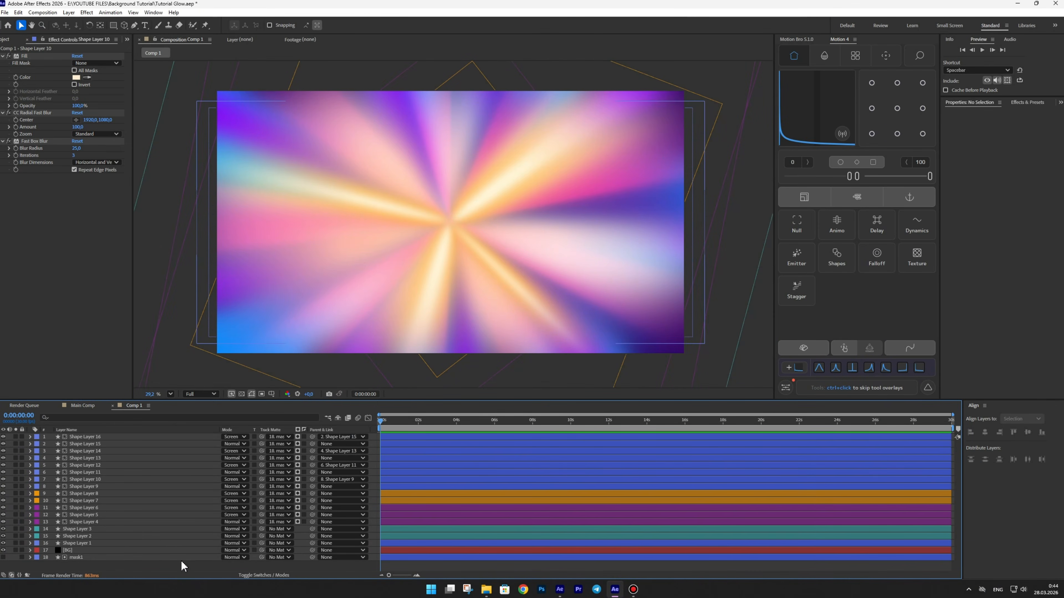
click(4, 543)
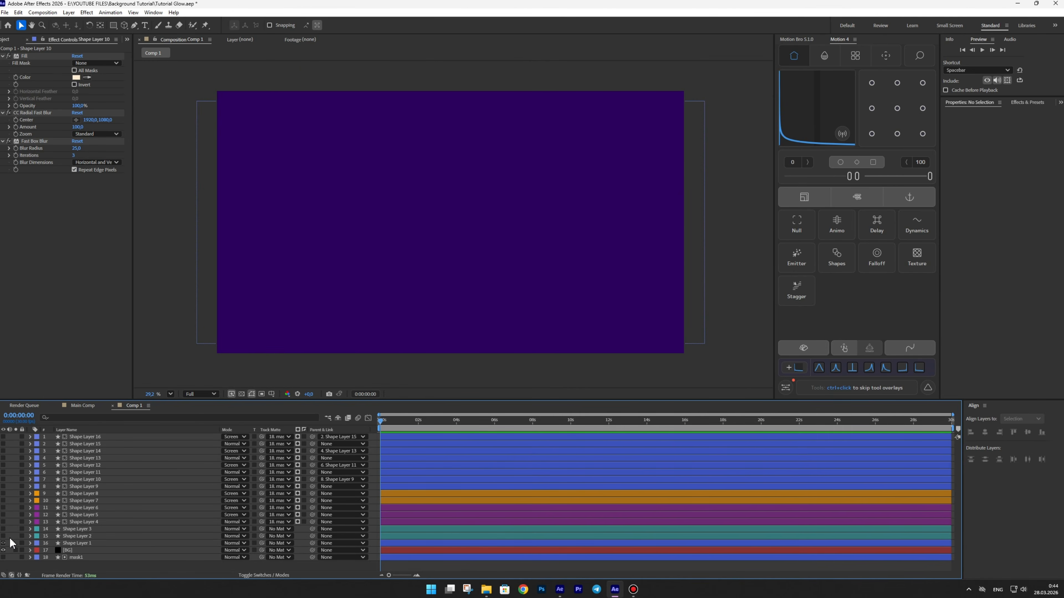
click(80, 438)
key(ctrl+d)
click(4, 437)
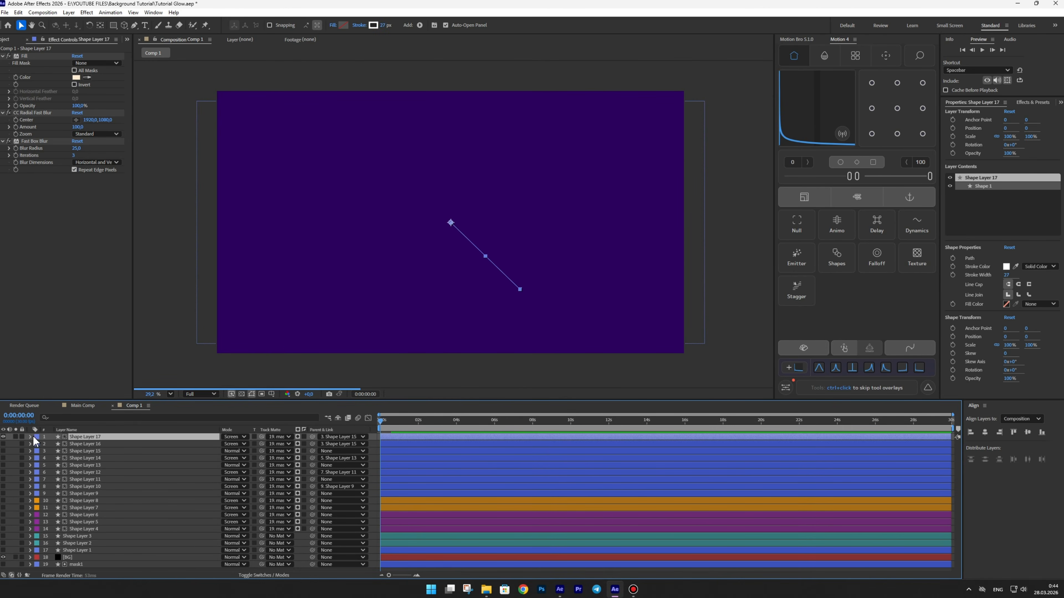
click(36, 436)
click(55, 364)
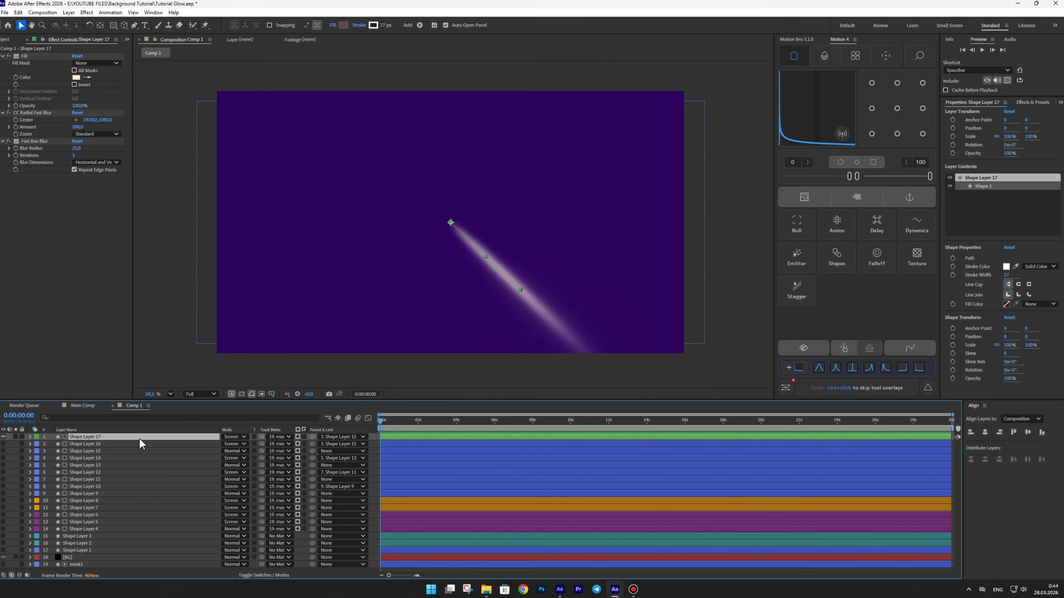
Step: Set the green-labelled line's blending mode to Normal and its parent to None
click(240, 438)
click(263, 62)
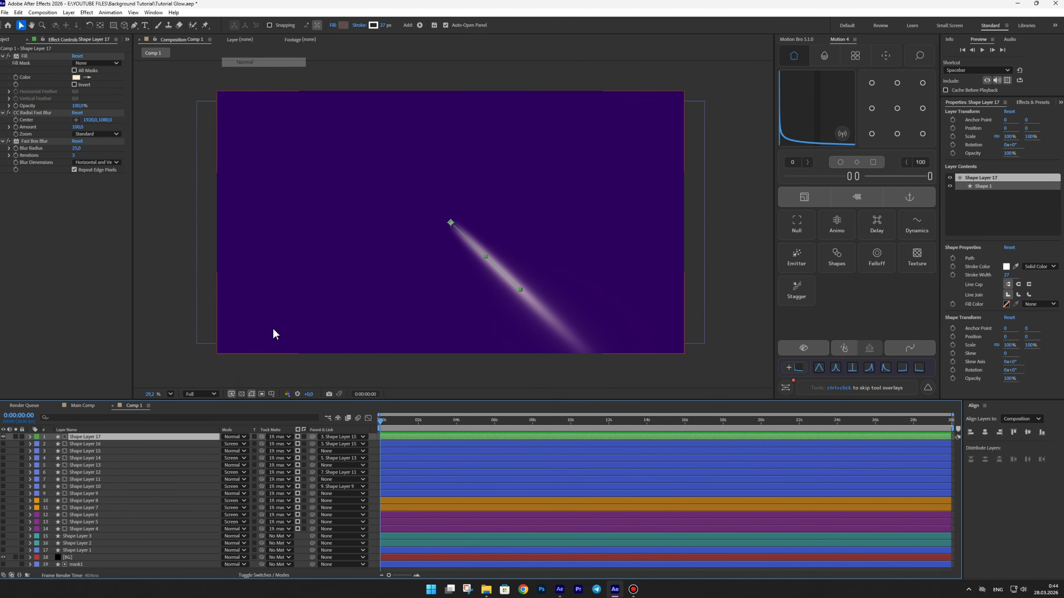
click(340, 438)
click(335, 250)
Step: Rotate the green-labelled line to about -1x-59° and remove its Fast Box Blur effect
key(r)
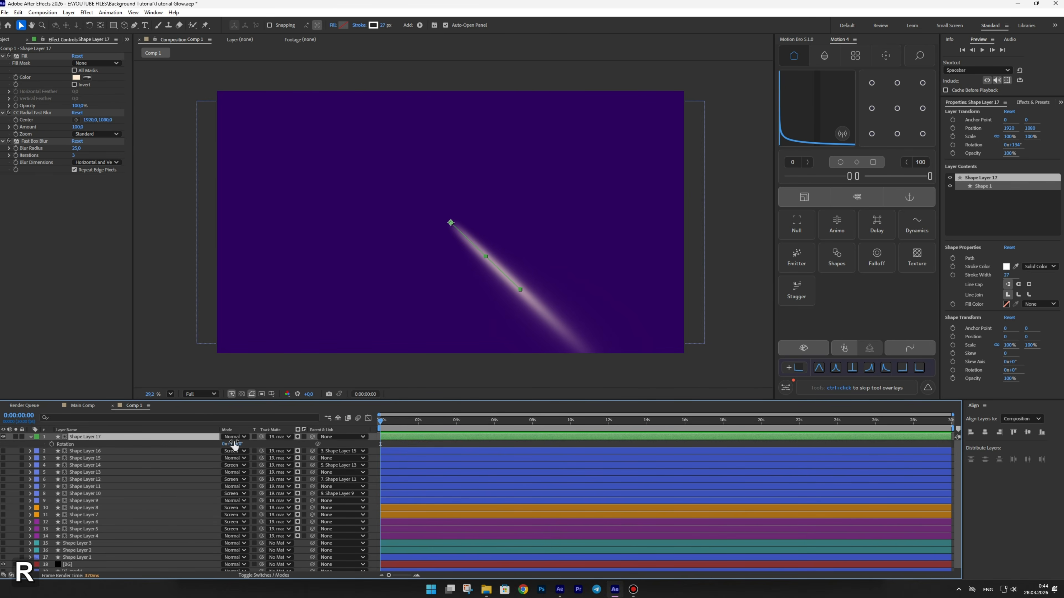
drag(233, 444, 63, 469)
click(38, 144)
key(Delete)
Step: Duplicate the thin line twice and rotate the copies to about -303° and -217°
click(83, 437)
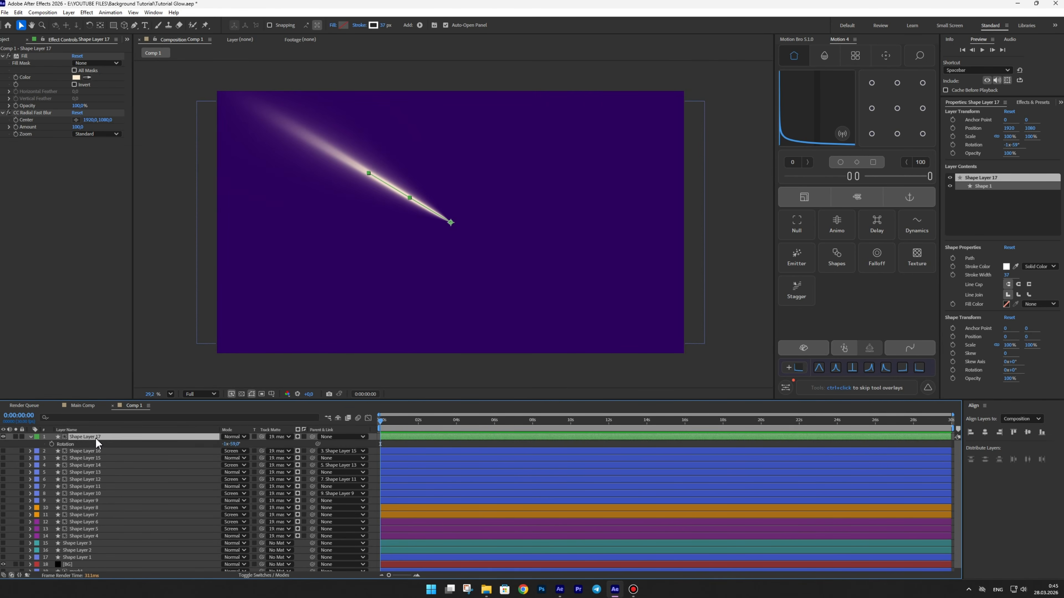
key(ctrl+d)
key(r)
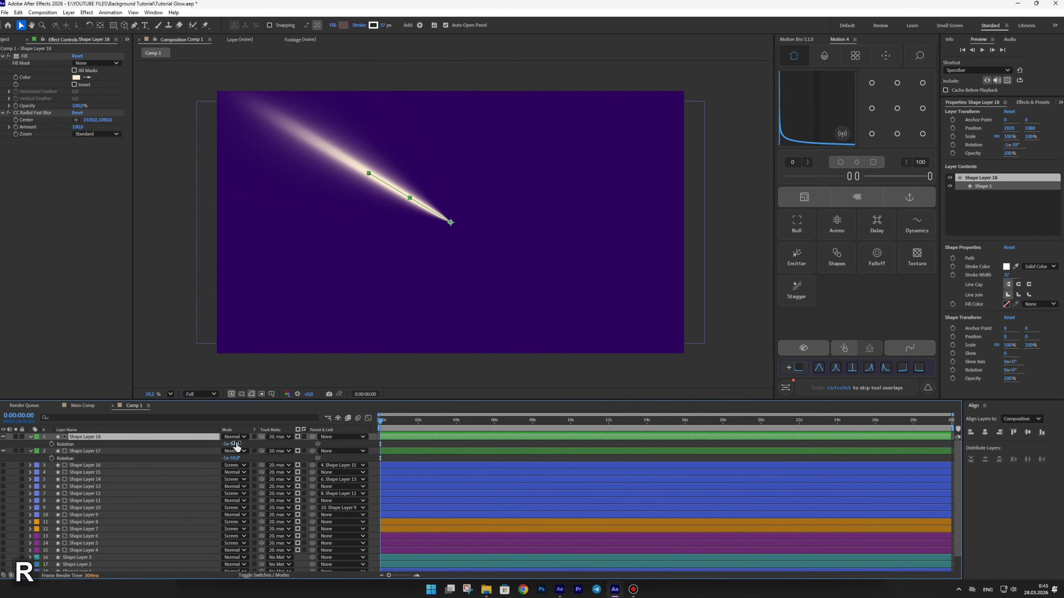
drag(232, 444, 141, 441)
key(ctrl+d)
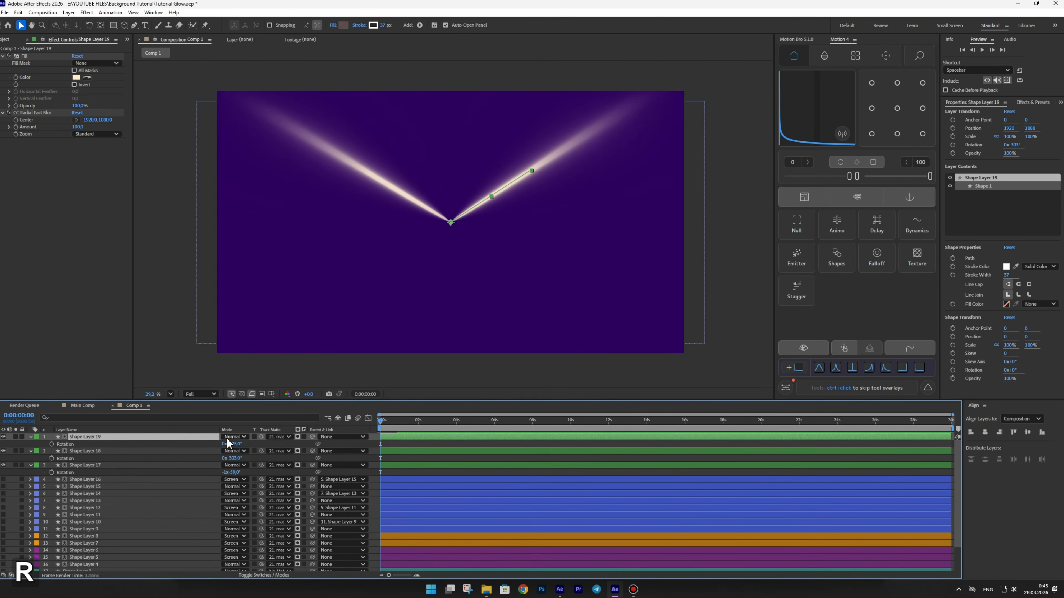
mouse_move(232, 444)
mouse_down()
mouse_move(158, 440)
mouse_move(290, 441)
mouse_up()
Step: Add four more copies of the thin line around the centre, rotated to about -91°, -245°, -148° and -16°
key(ctrl+d)
key(r)
key(ctrl+d)
key(r)
key(ctrl+d)
key(r)
key(ctrl+d)
key(r)
Step: Vary the stroke widths of the green-labelled lines, from about 21 px on the topmost to about 46 px on the lowest layer
mouse_move(384, 25)
mouse_down()
mouse_move(374, 27)
mouse_move(387, 23)
mouse_up()
click(125, 451)
click(101, 465)
click(101, 493)
click(102, 508)
click(101, 522)
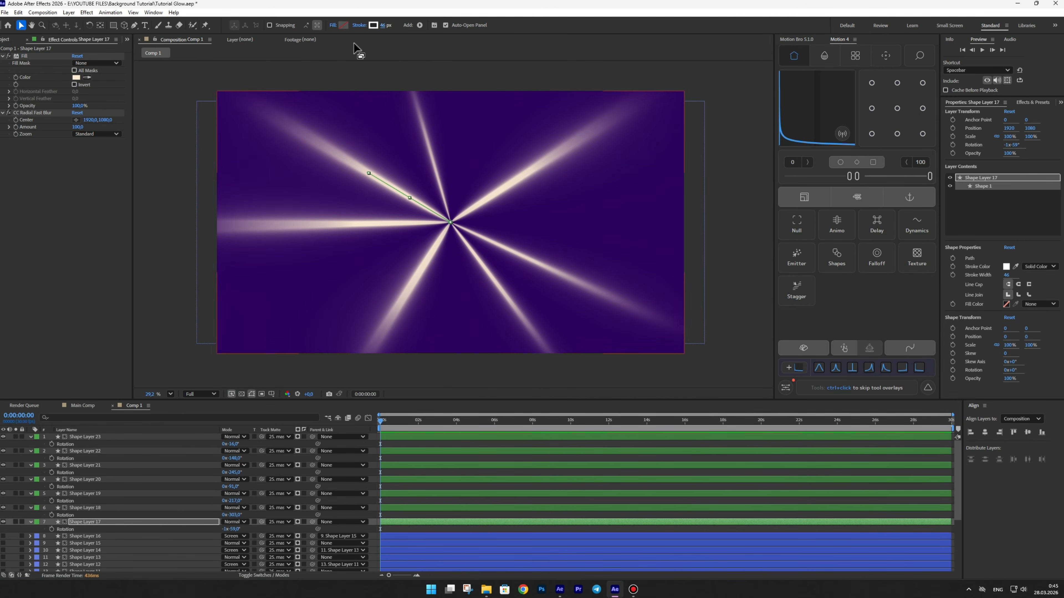
Step: Duplicate mask1 as mask2 and use mask2 as the track matte for all seven green-labelled line layers
scroll(103, 545, down, 5)
click(102, 567)
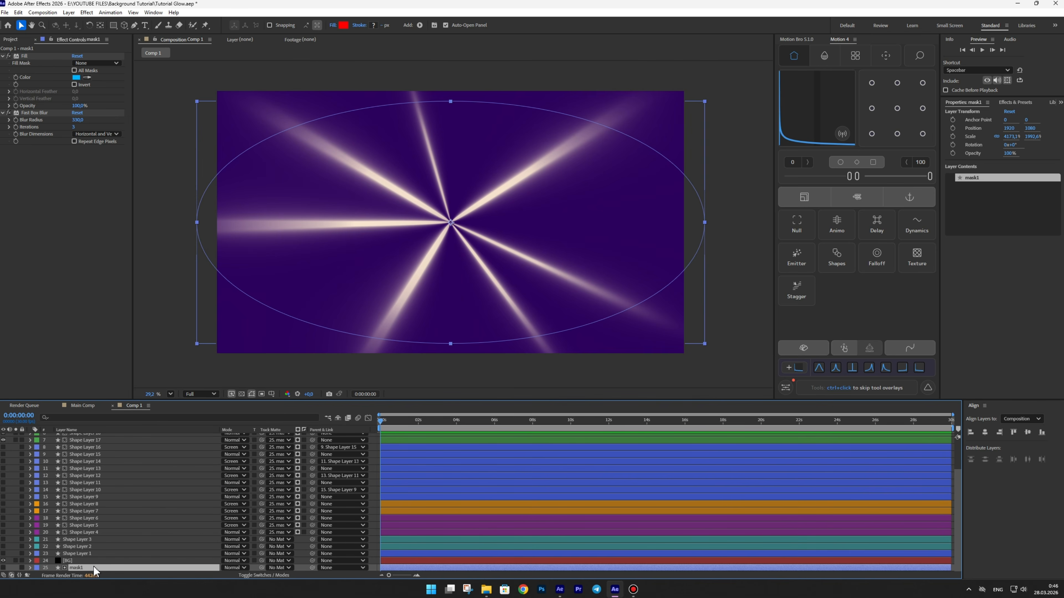
key(ctrl+d)
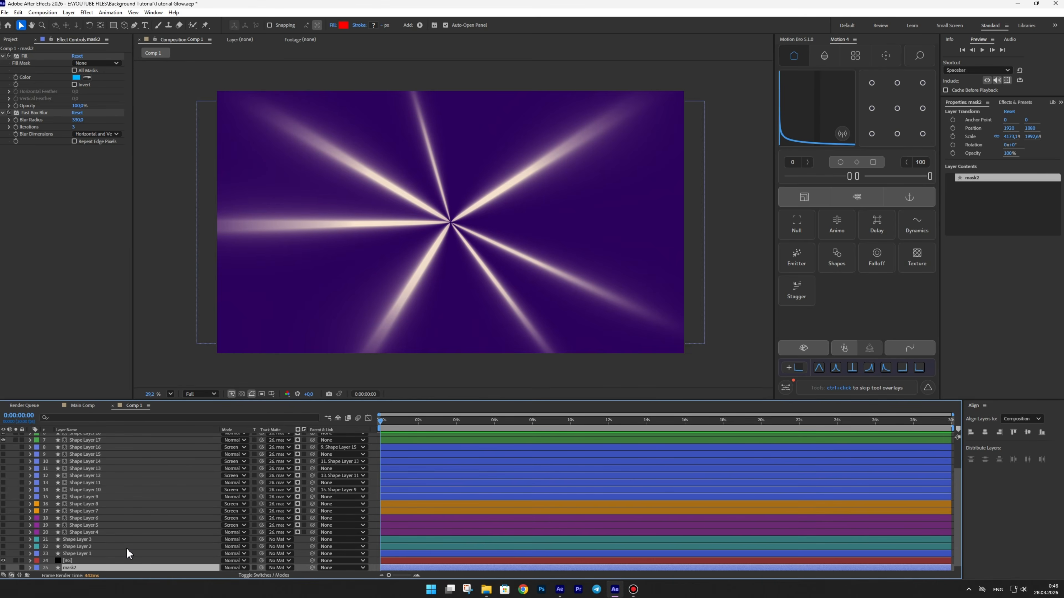
scroll(86, 524, up, 5)
click(90, 438)
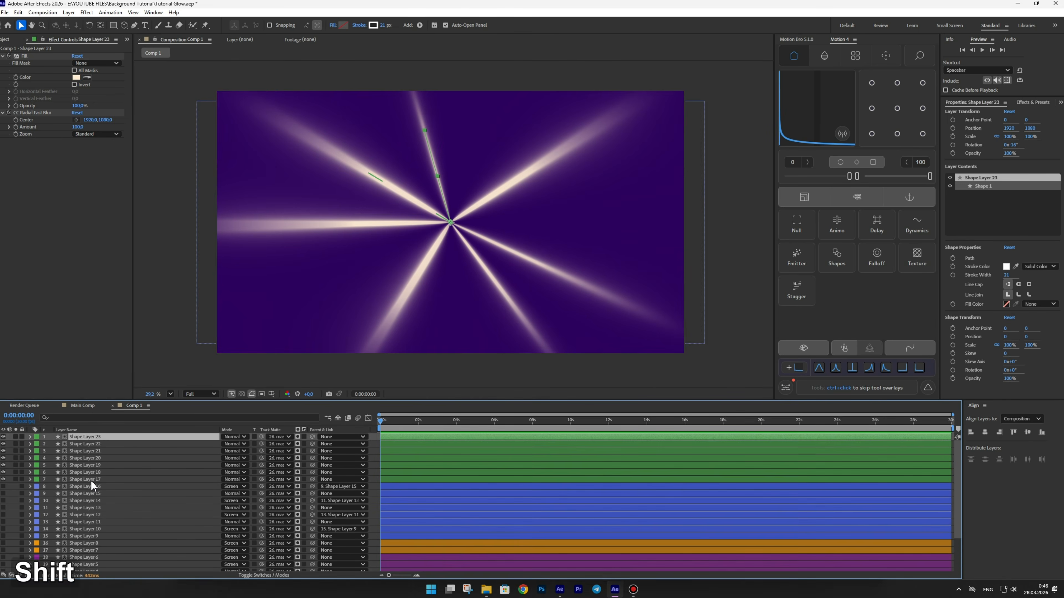
shift+click(91, 481)
click(288, 438)
click(293, 419)
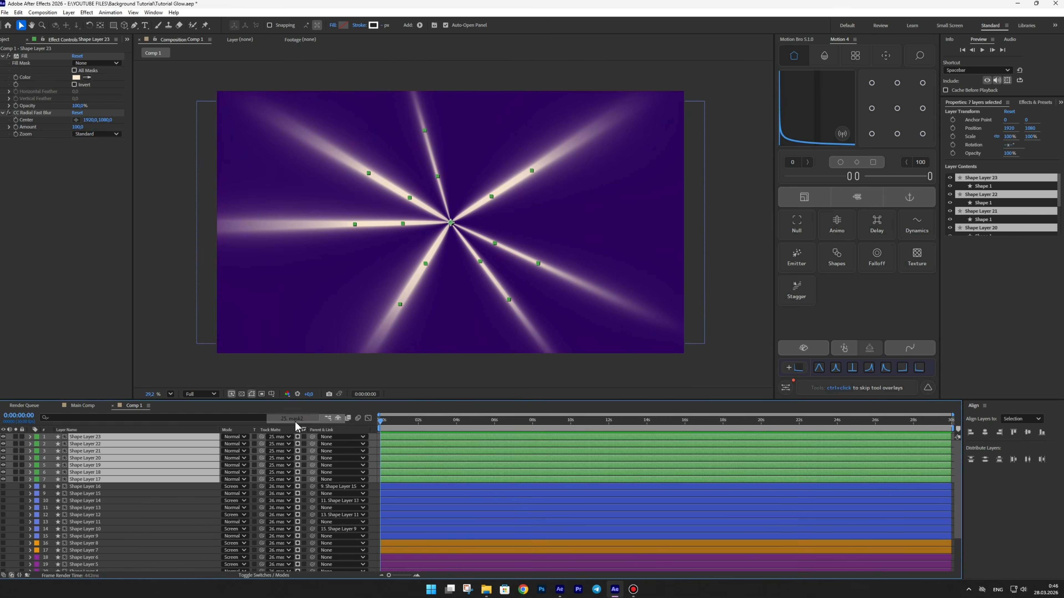
Step: Shrink the mask2 ellipse around its centre to a scale of about 3515 × 1307%
scroll(109, 537, down, 3)
click(89, 561)
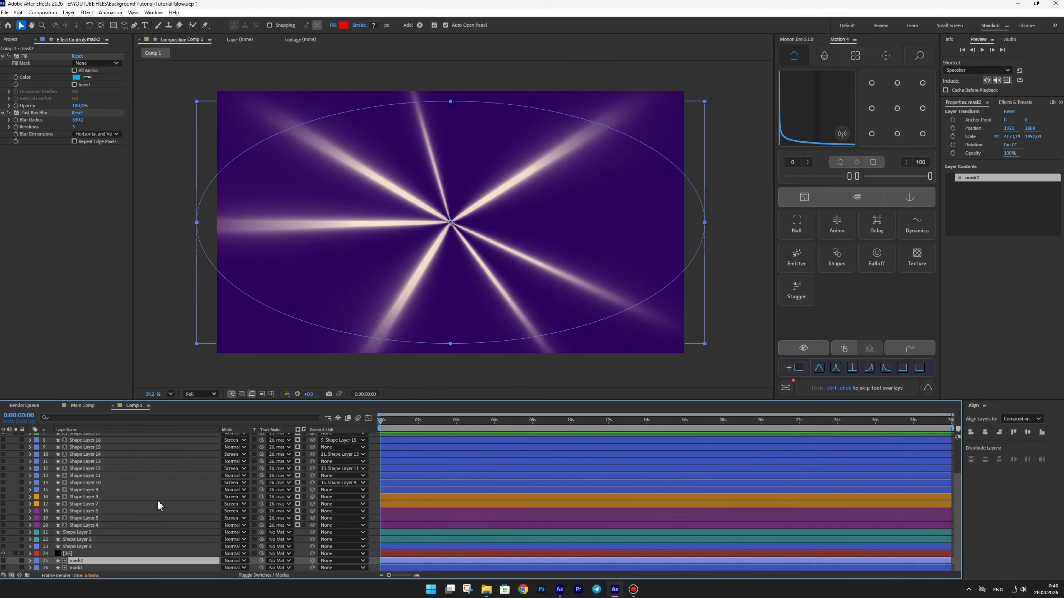
drag(705, 344, 667, 306)
scroll(79, 502, up, 3)
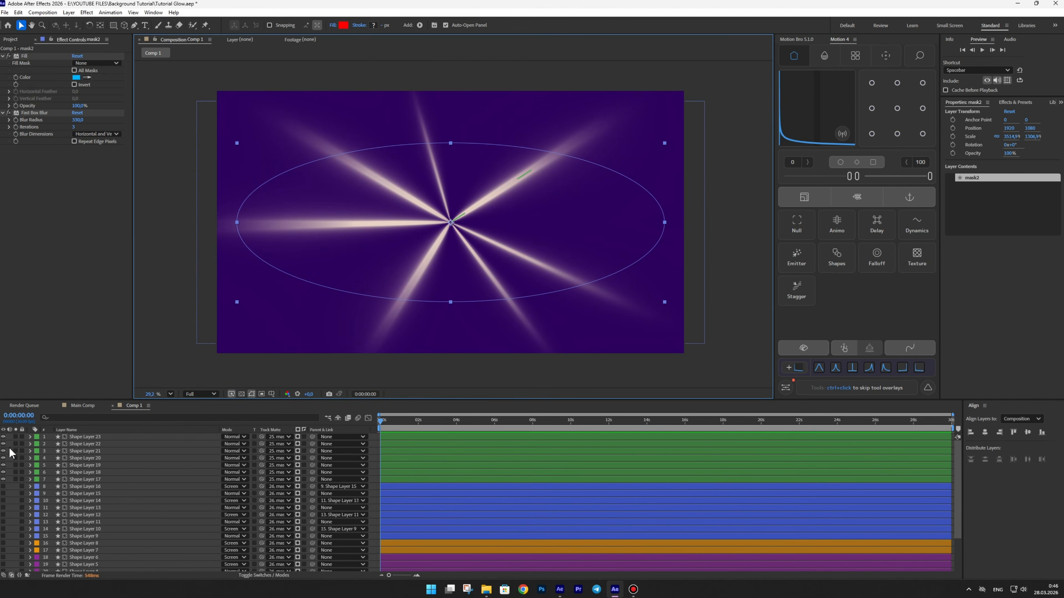
Step: Turn the visibility of all hidden shape layers back on, leaving both mask layers hidden
click(3, 486)
scroll(4, 563, down, 3)
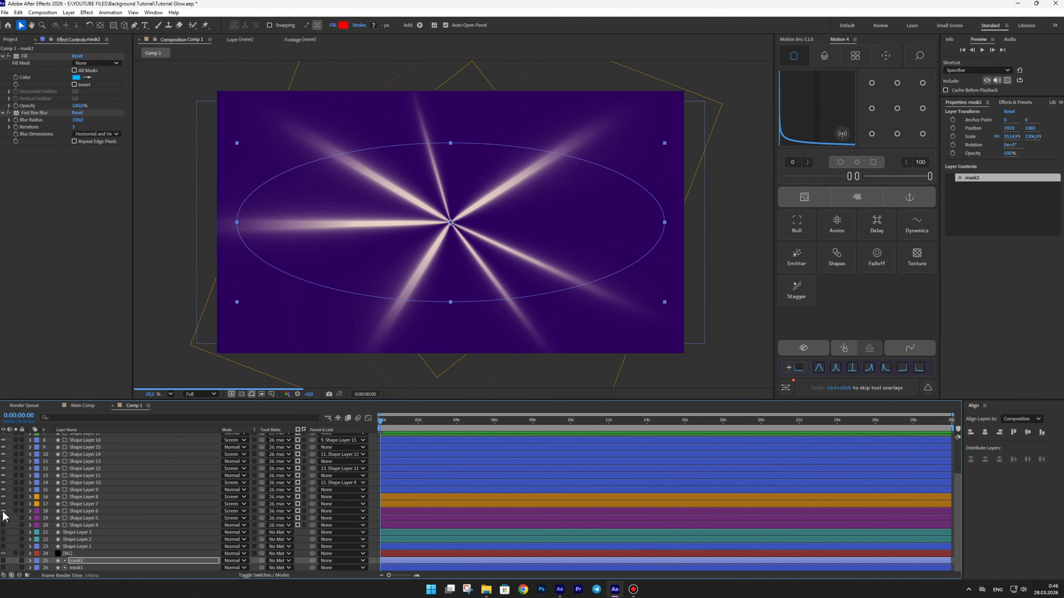
click(4, 526)
click(4, 547)
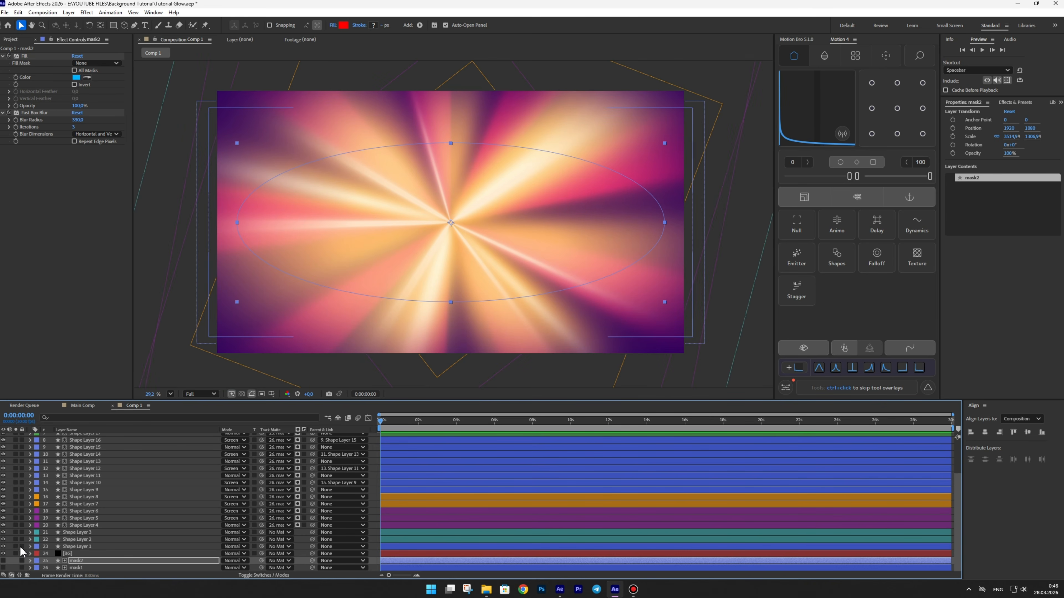
click(372, 482)
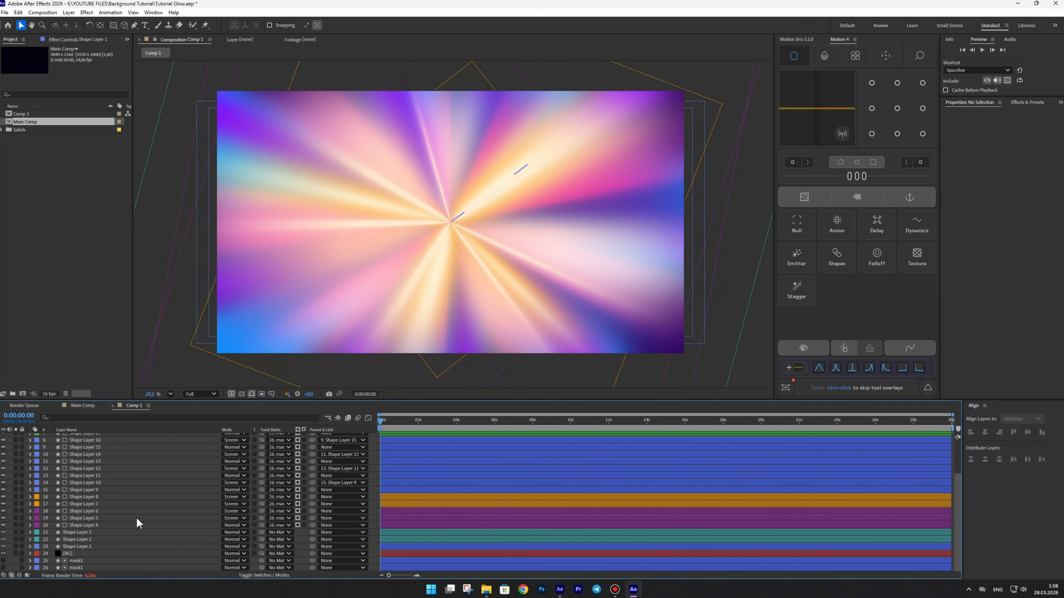
Step: Duplicate the base ellipse layer Shape Layer 1 and move the copy to the top of the layer stack
click(81, 547)
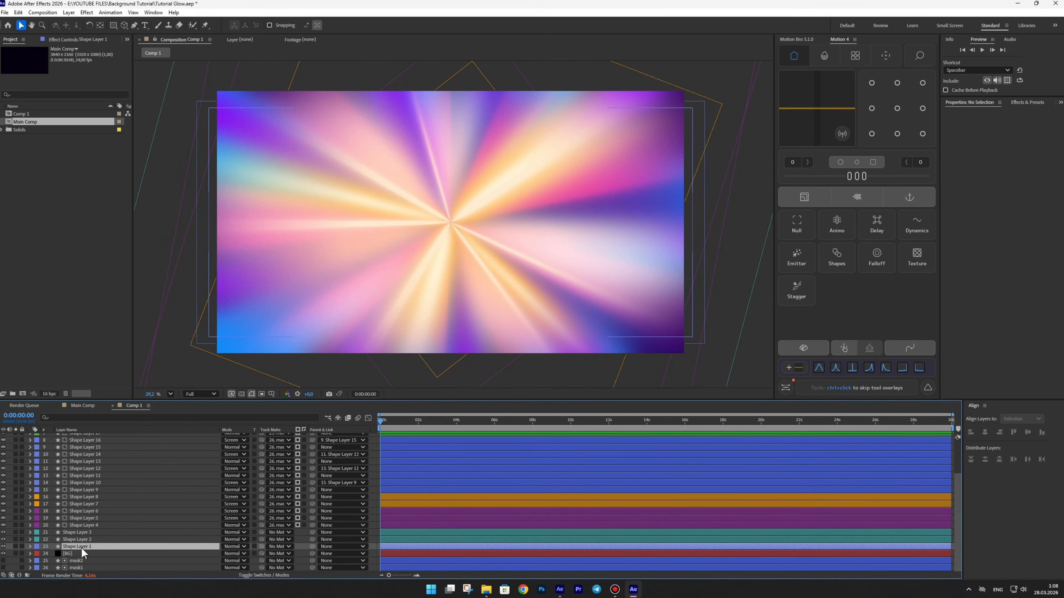
click(16, 546)
click(15, 546)
key(ctrl+d)
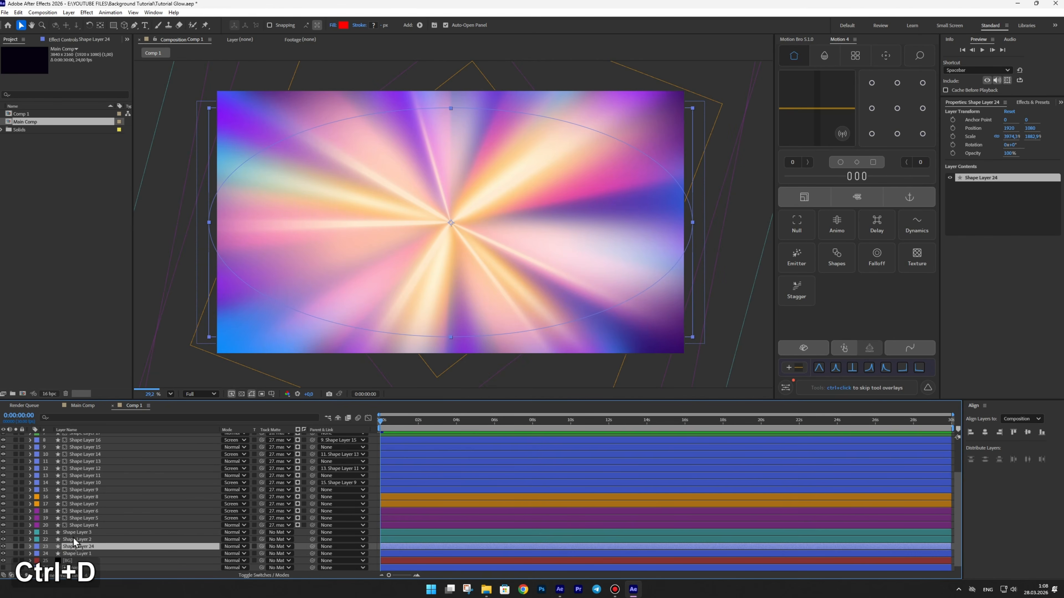
drag(69, 547, 80, 435)
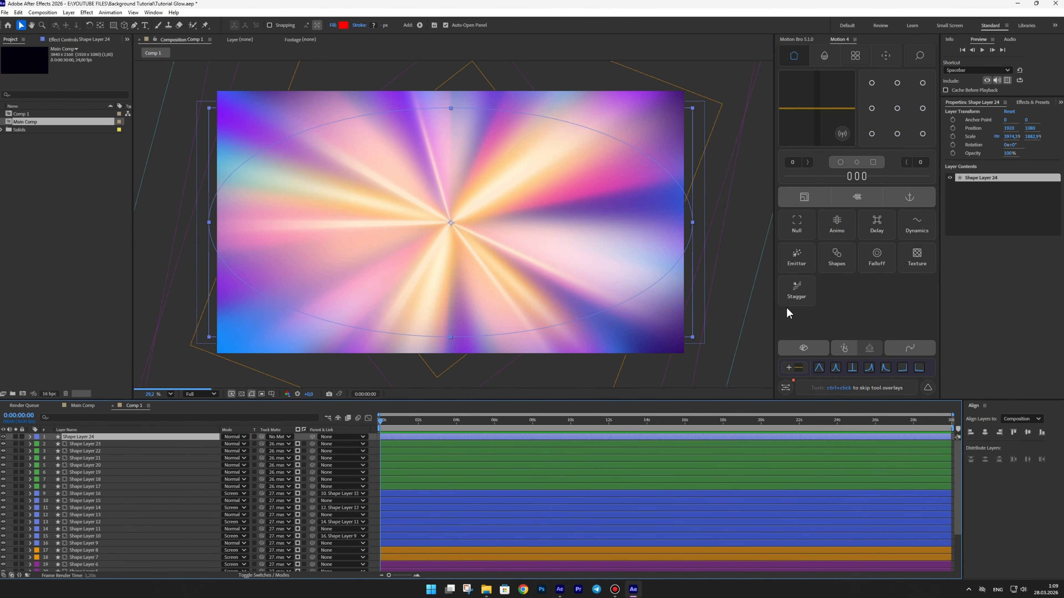
Step: Shrink the copied blue ellipse around the centre to about 1704% wide and set its blending mode to Screen
drag(692, 337, 559, 274)
click(46, 40)
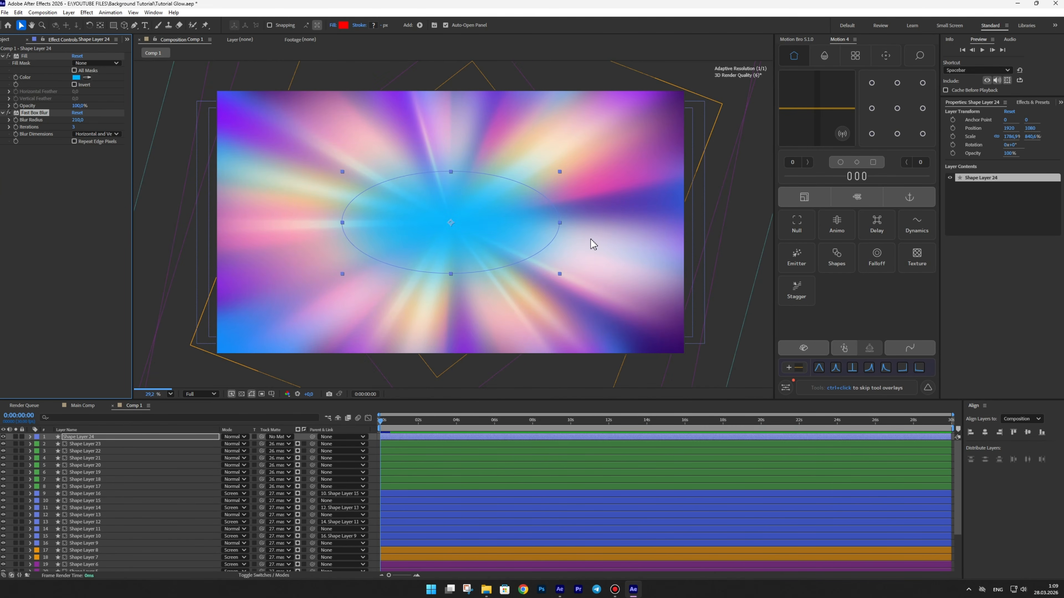
drag(560, 274, 572, 270)
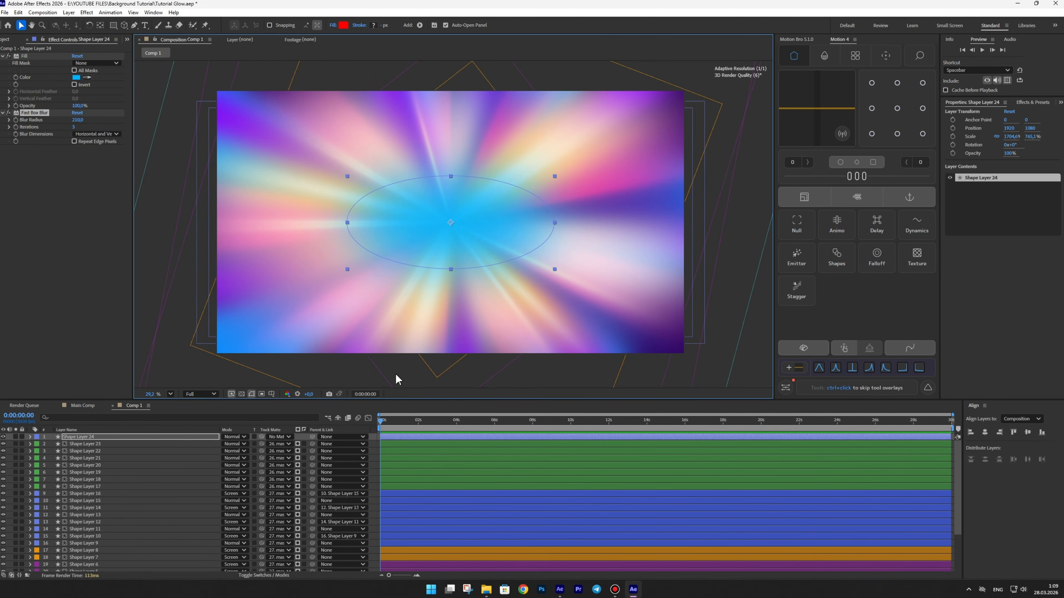
click(244, 437)
click(240, 196)
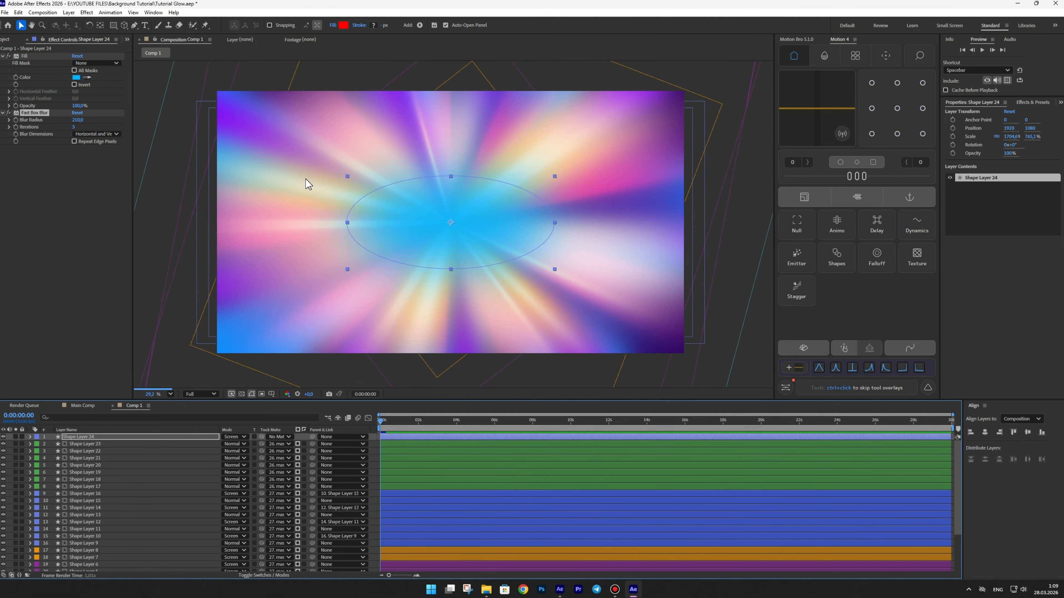
Step: Duplicate the central ellipse at a smaller scale of about 909 × 388% and lower its blur radius to about 154
drag(556, 269, 503, 247)
key(ctrl+d)
drag(73, 122, 51, 122)
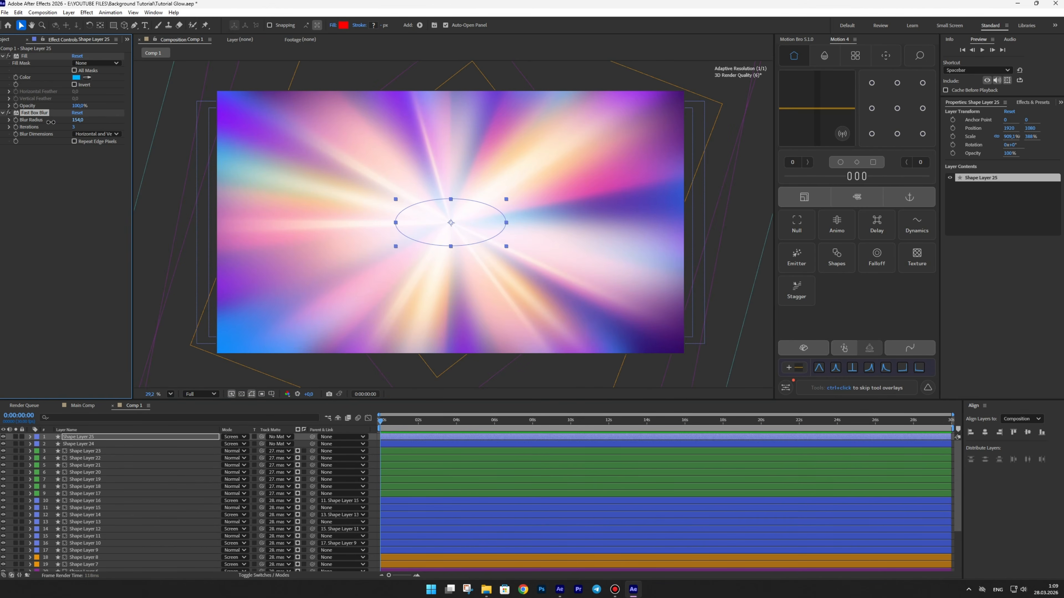
Step: Flatten the smaller central ellipse slightly and change its Fill effect colour to a light orange
drag(506, 247, 507, 242)
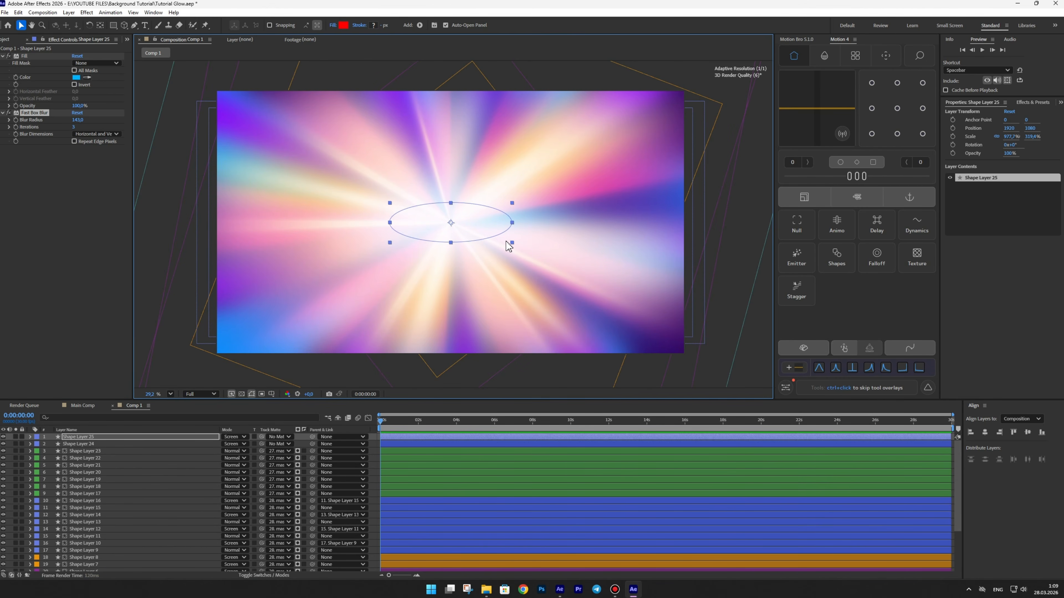
click(76, 77)
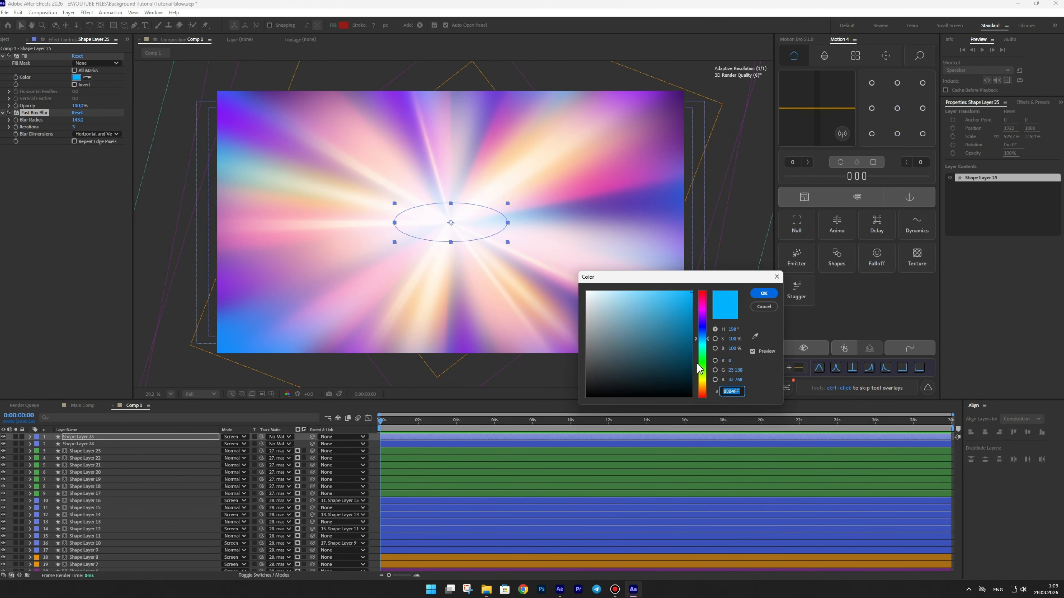
click(702, 387)
drag(642, 342, 640, 269)
key(Return)
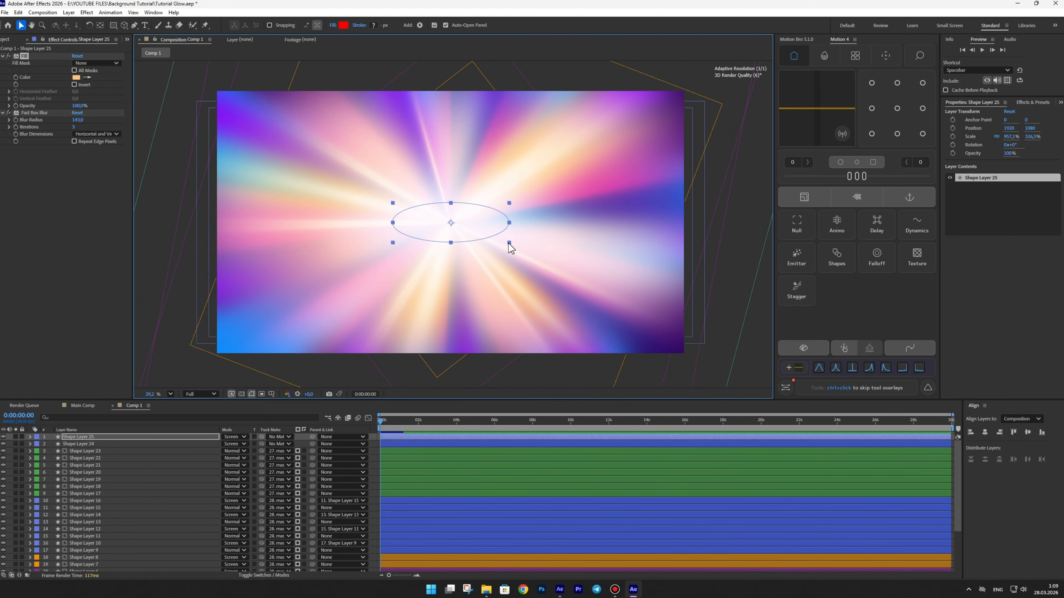
Step: Solo the two central ellipses, shrink the larger blue one Shape Layer 24 slightly, and show all layers again
click(16, 443)
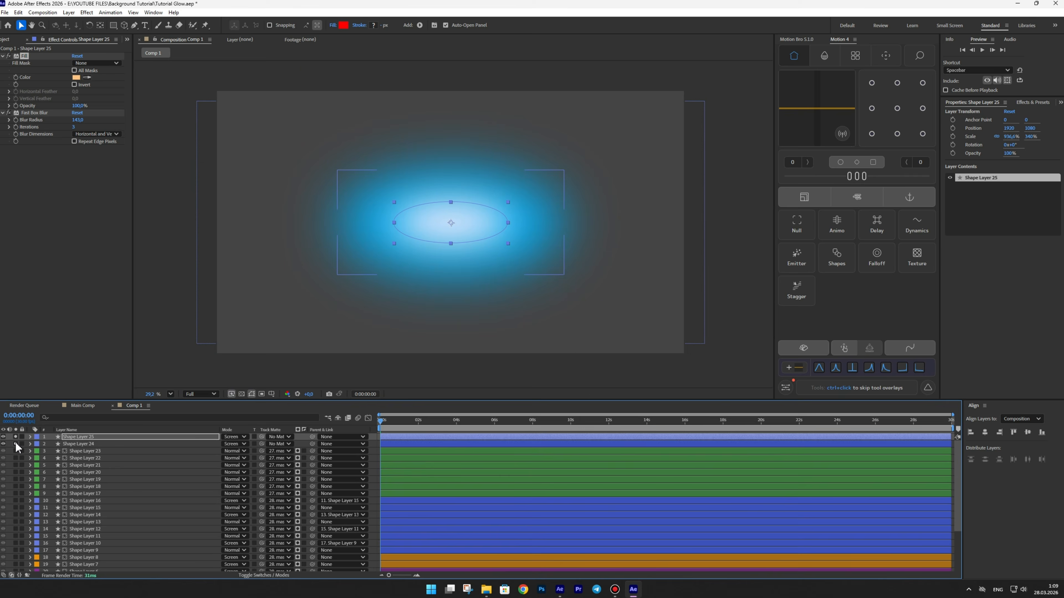
click(88, 446)
drag(563, 274, 557, 274)
click(16, 444)
click(373, 457)
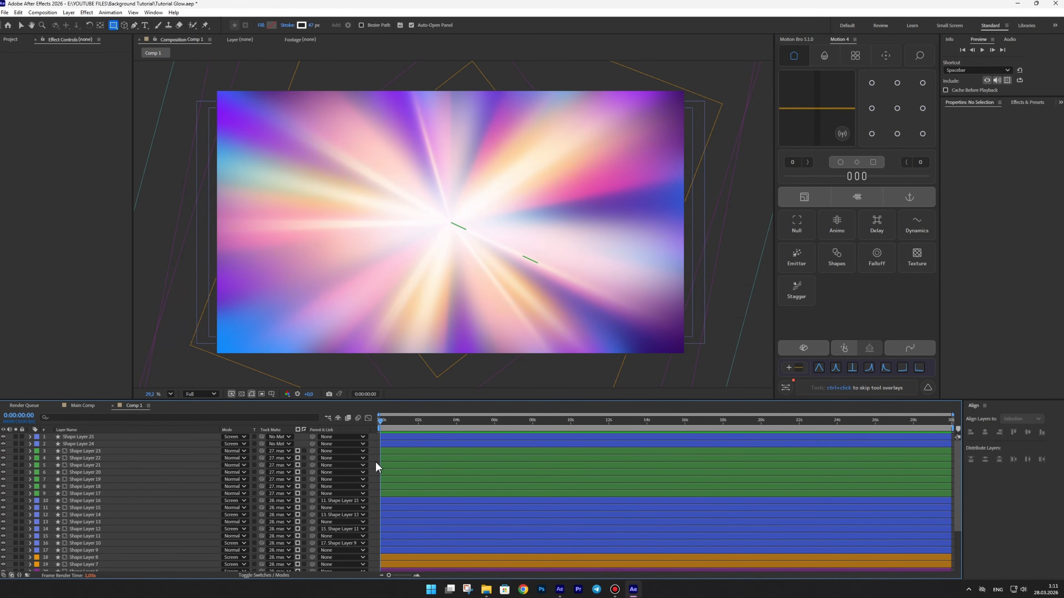
Step: Create a new shape layer containing a polystar path with a red fill
right_click(375, 461)
mouse_move(396, 402)
click(509, 375)
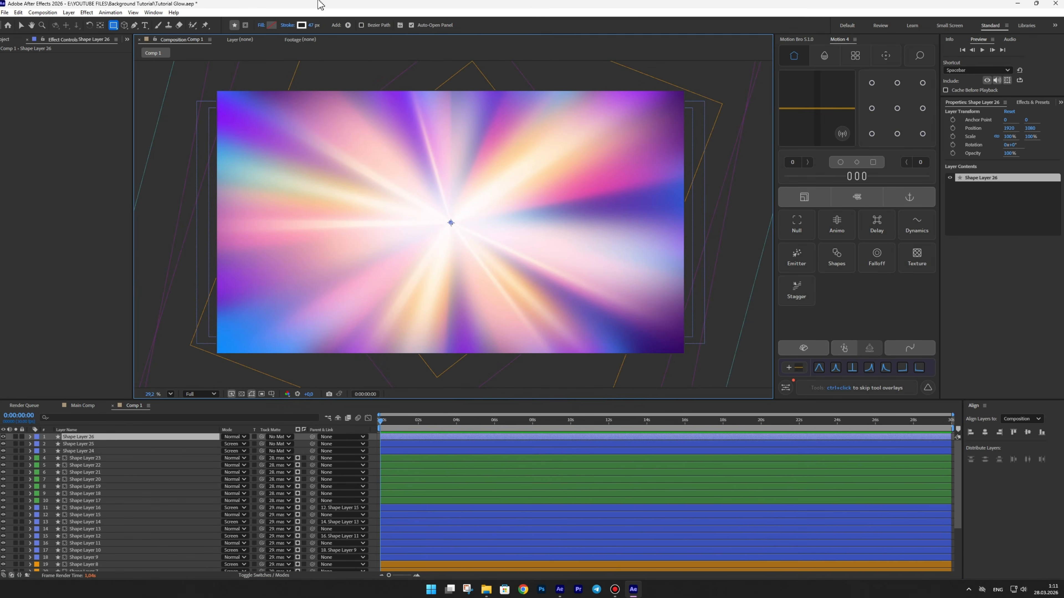
click(348, 25)
click(377, 57)
click(347, 25)
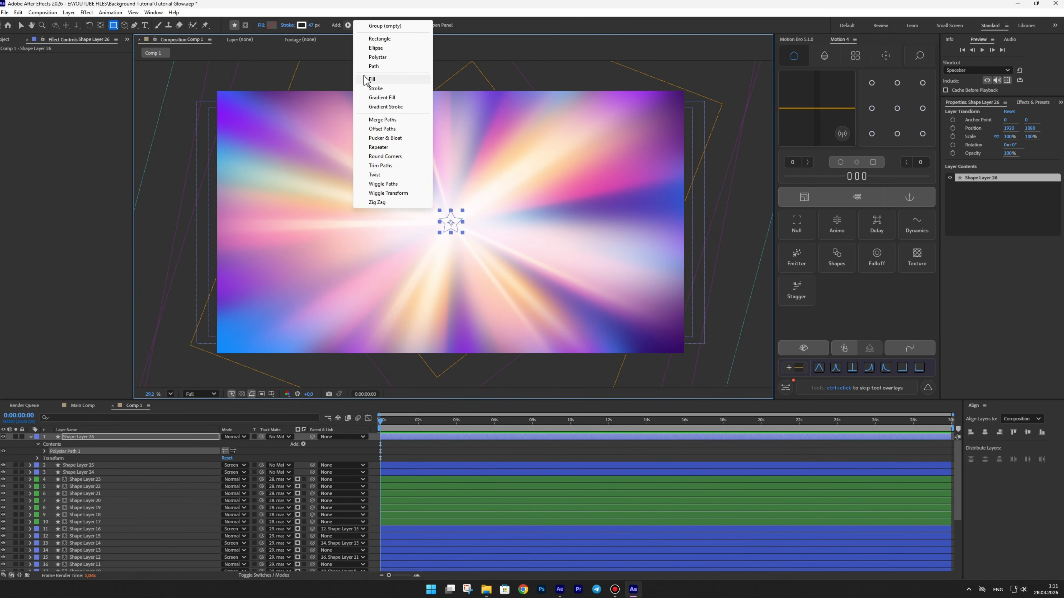
click(372, 79)
click(22, 25)
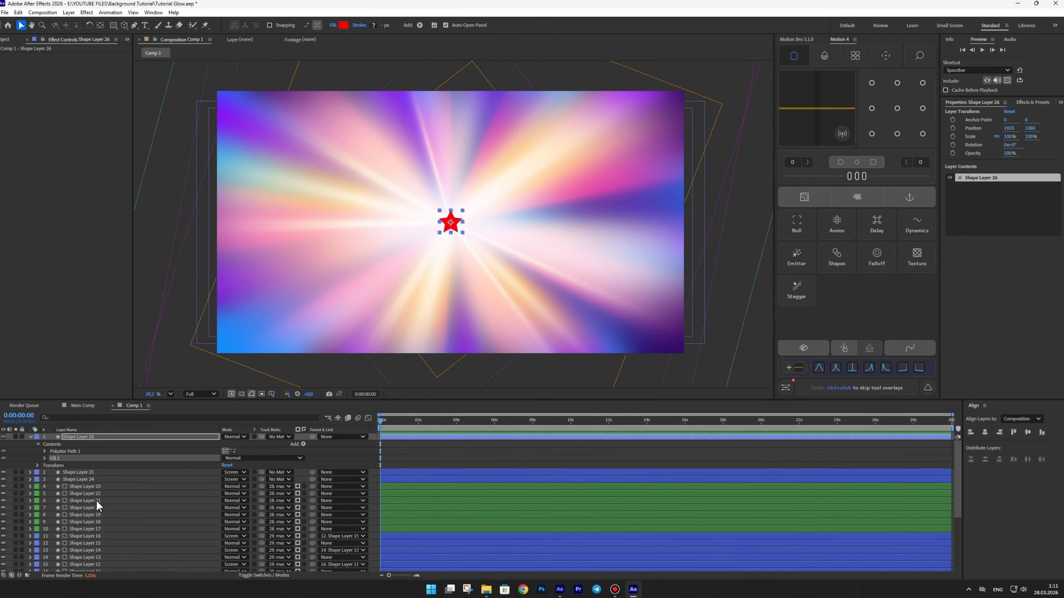
Step: Solo the star layer and set its polystar to 13 points, inner radius about 381 and outer radius about 1610
click(15, 437)
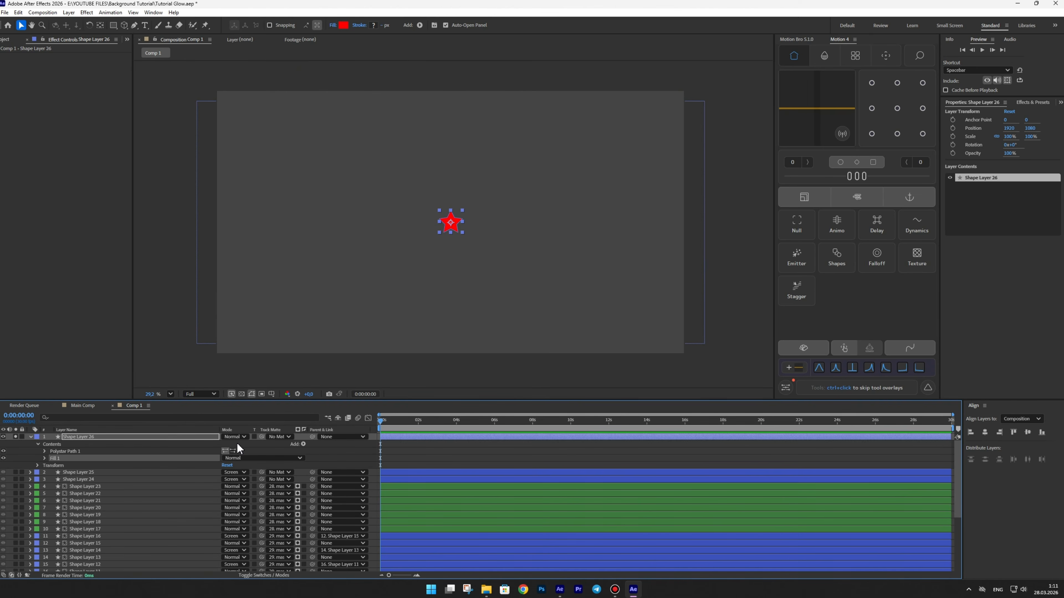
click(45, 451)
click(225, 465)
text(13)
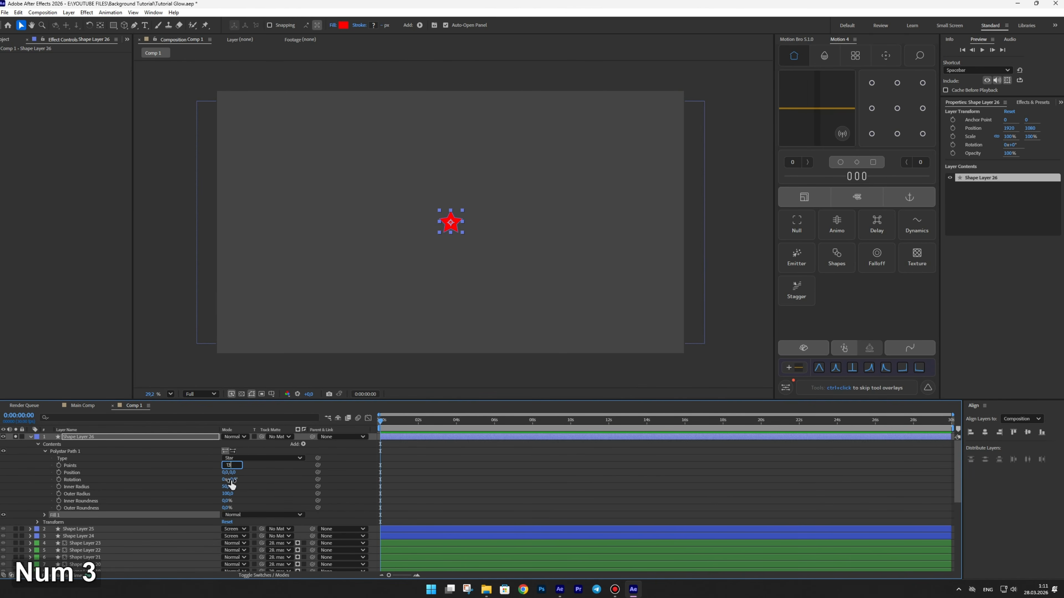
key(Return)
drag(227, 486, 266, 488)
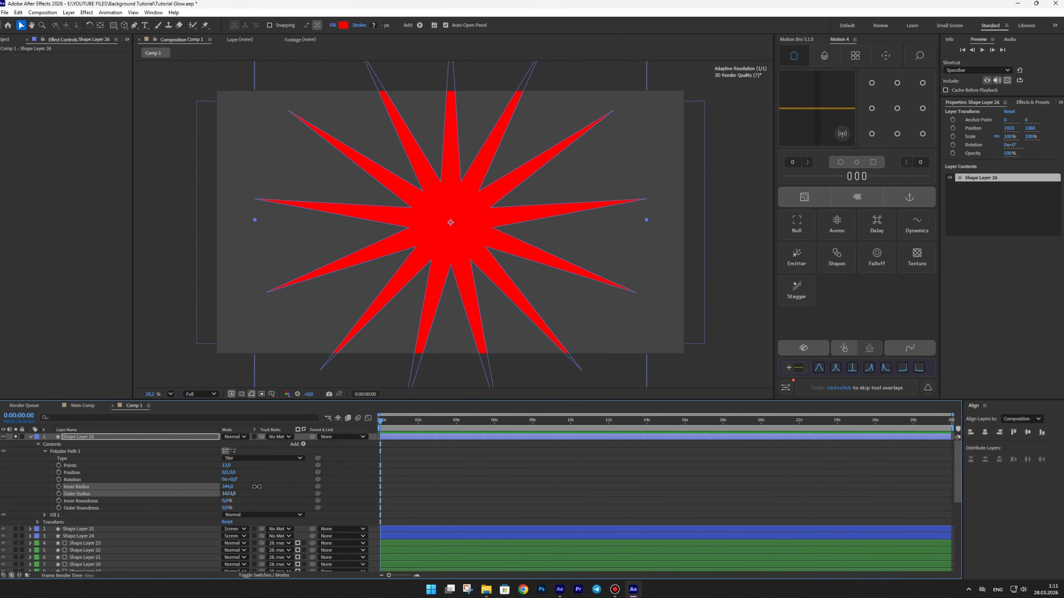
Step: Collapse the star layer's properties and change its label colour to orange
click(77, 438)
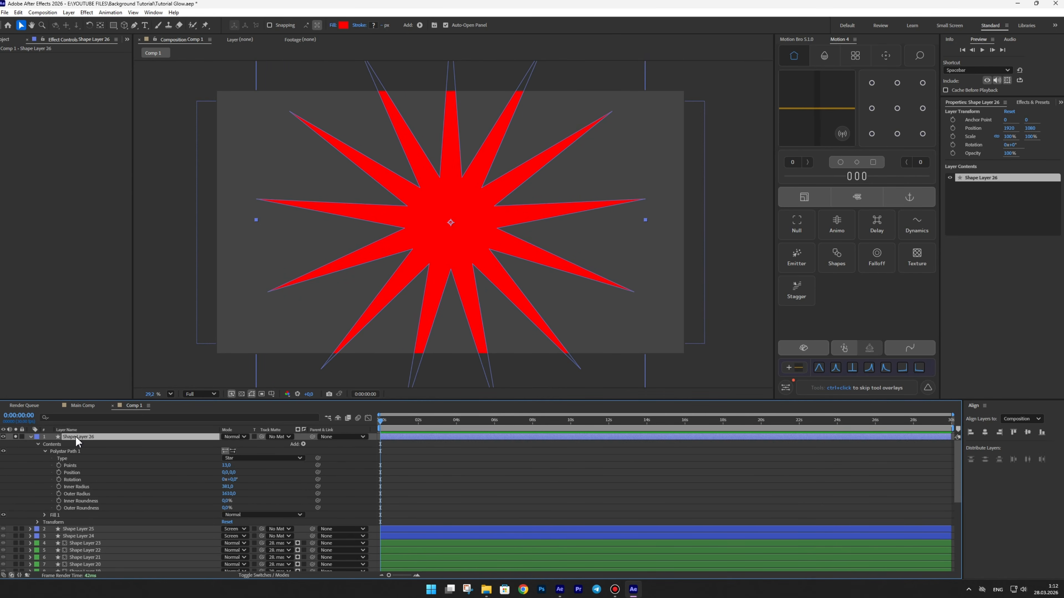
click(30, 437)
click(37, 437)
click(58, 381)
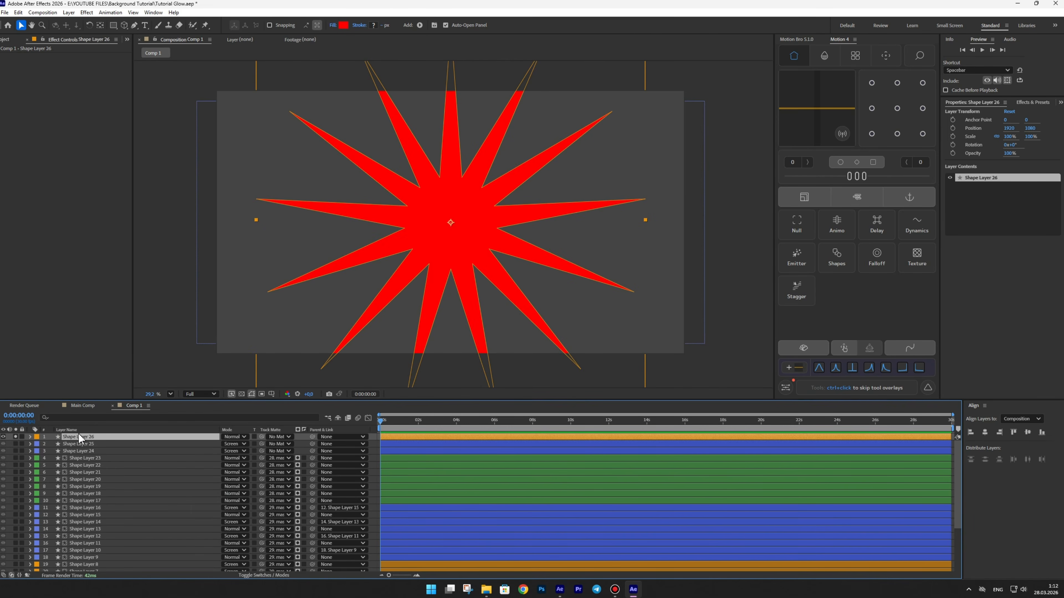
Step: Apply a Fill effect to the star layer with the orange colour FF8A00
key(ctrl+space)
click(13, 335)
click(75, 78)
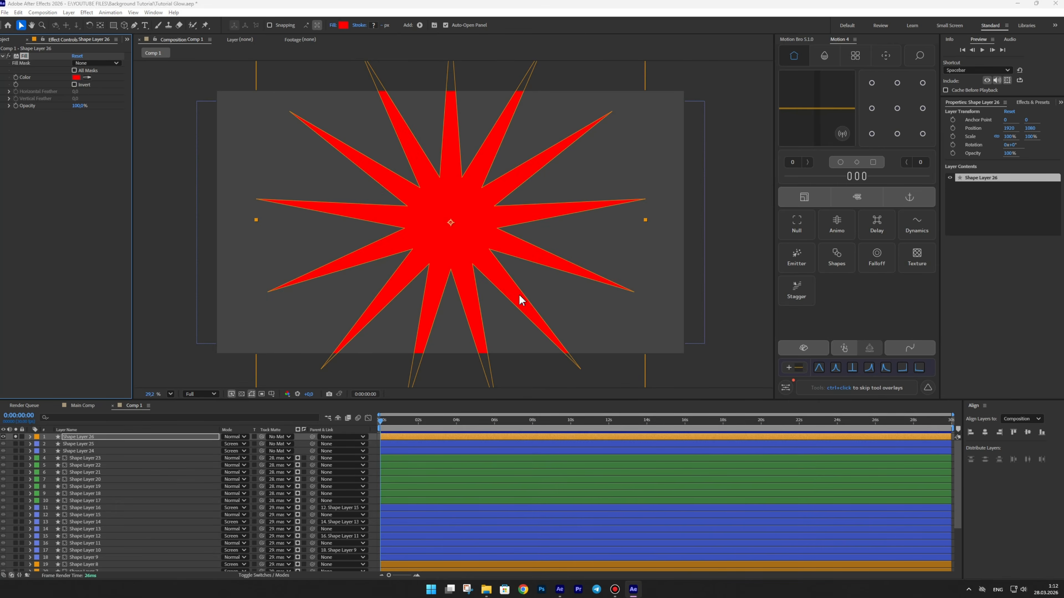
drag(702, 384, 702, 380)
key(Return)
Step: Apply CC Radial Fast Blur to the star layer with an Amount of 95
key(ctrl+space)
text(radial)
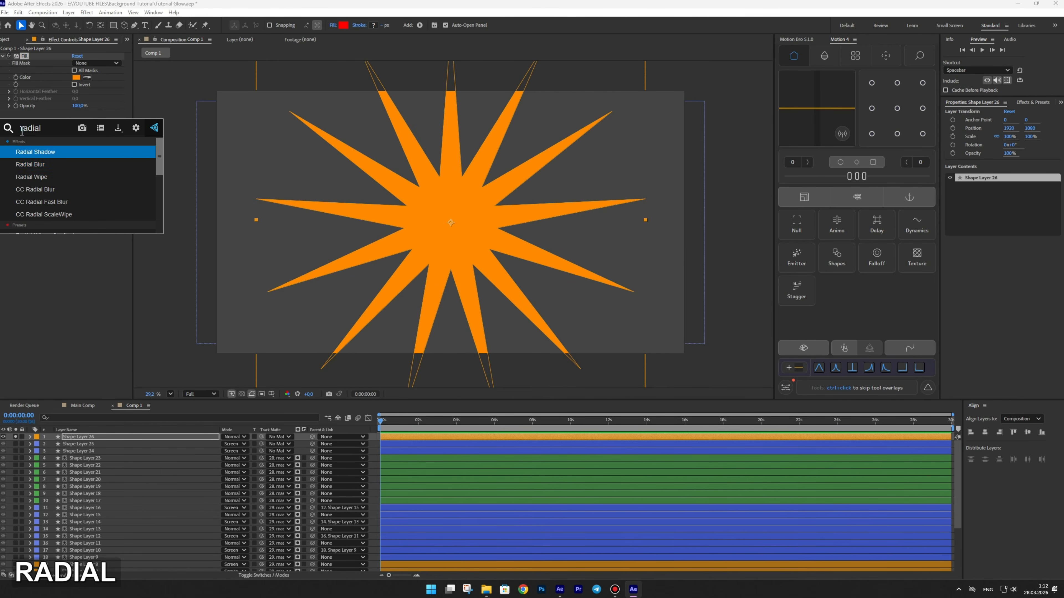
click(41, 202)
click(78, 127)
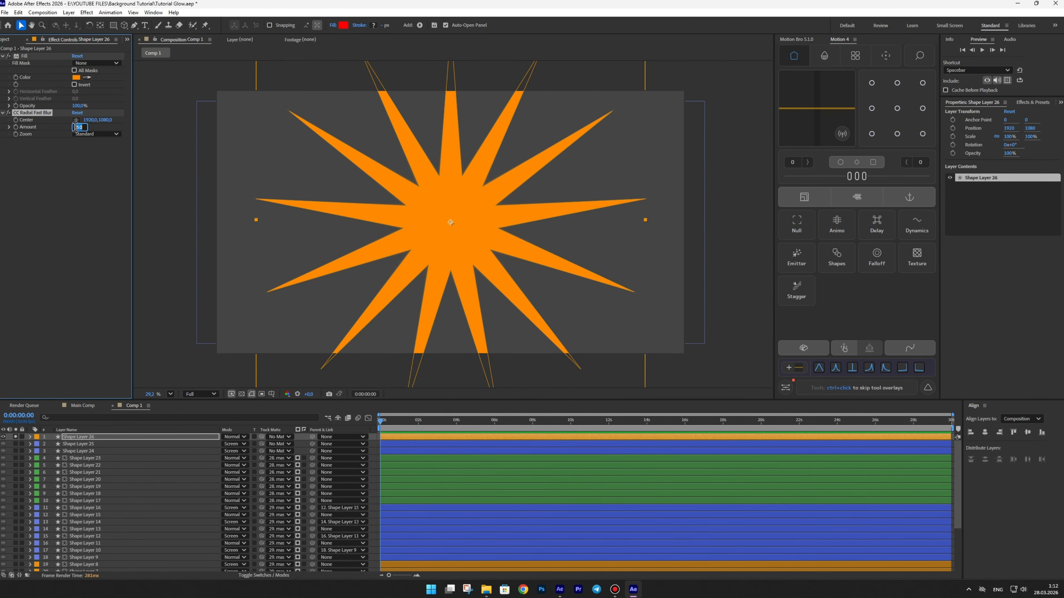
text(95)
key(Return)
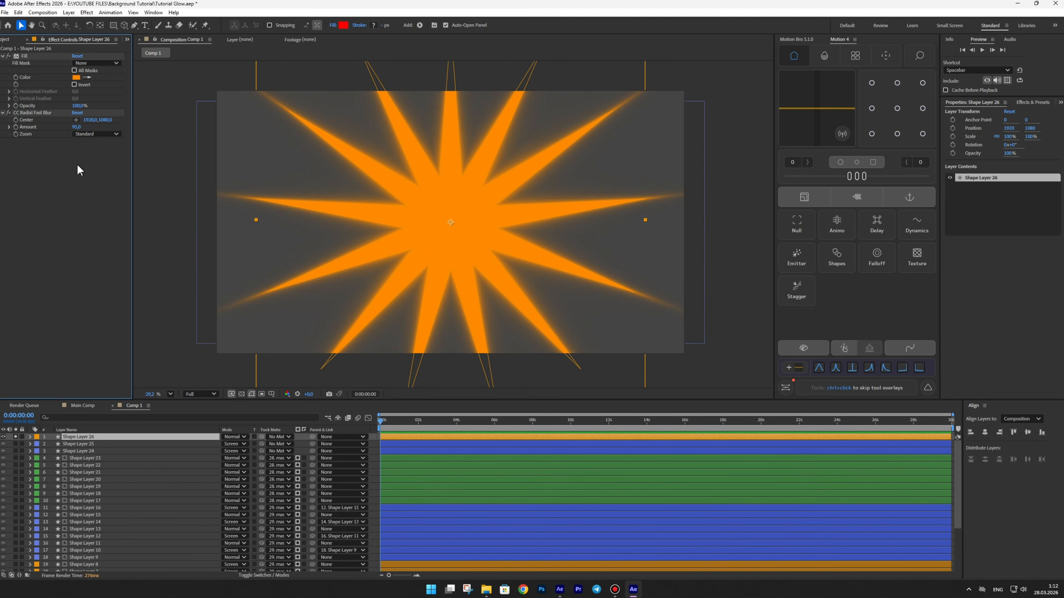
Step: Apply Fast Box Blur to the star layer with a Blur Radius of 33
key(ctrl+space)
click(29, 160)
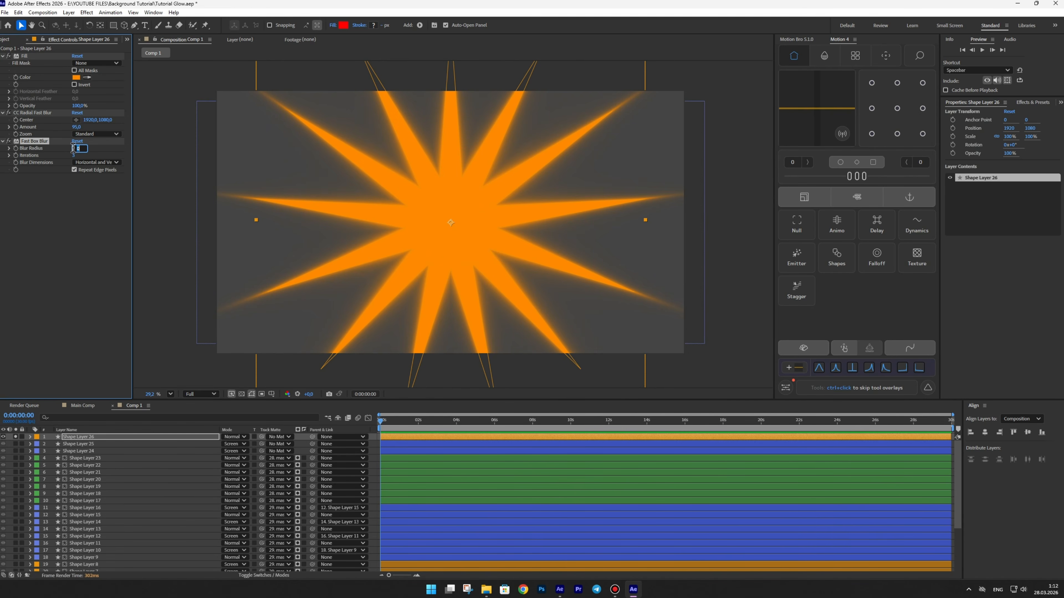
text(33)
key(Return)
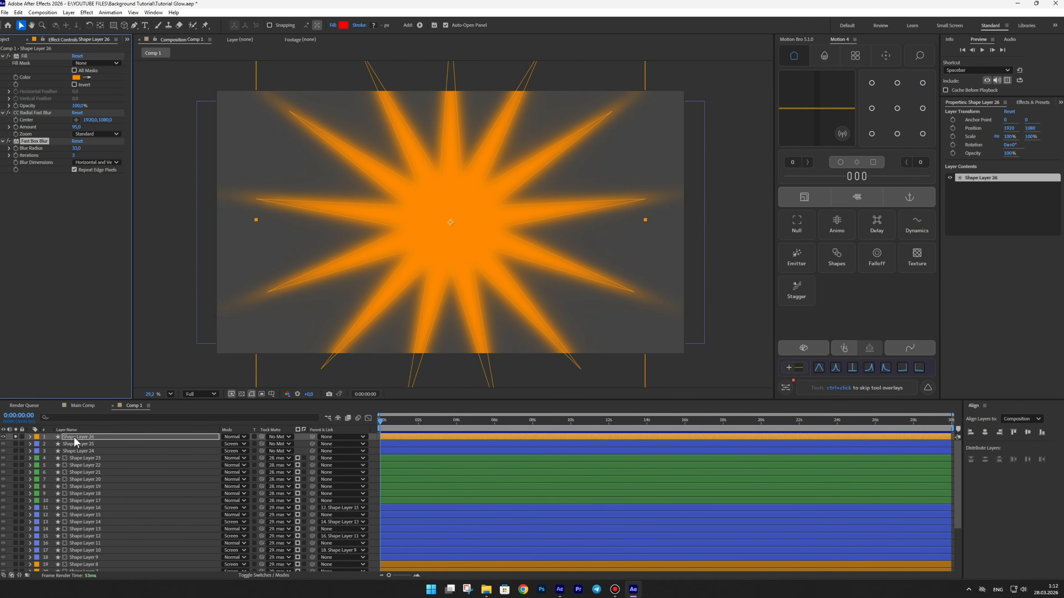
Step: Add a null object and parent the orange star layer to it
right_click(376, 450)
mouse_move(404, 450)
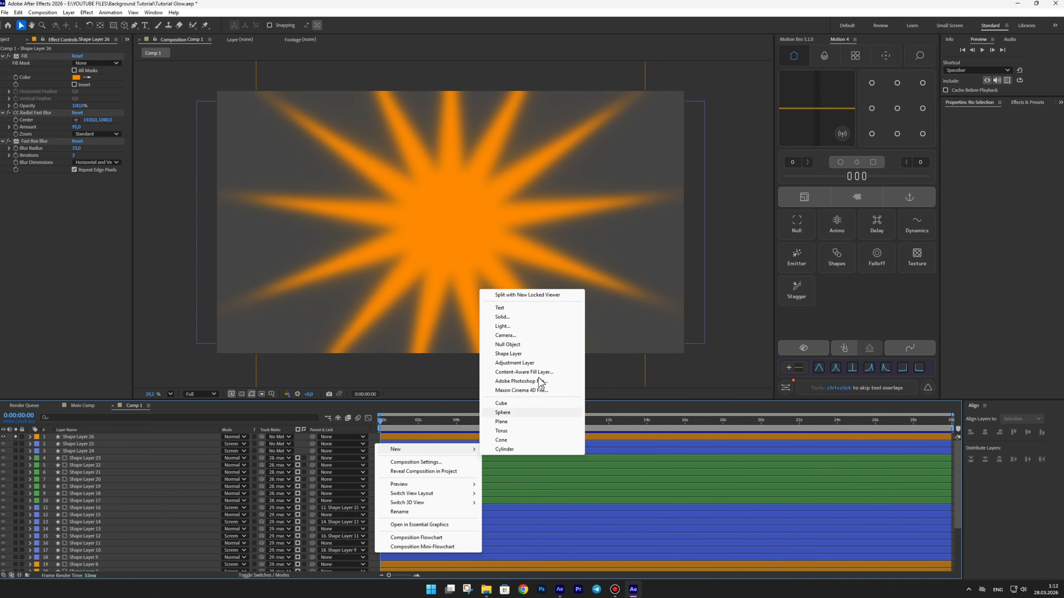
click(508, 345)
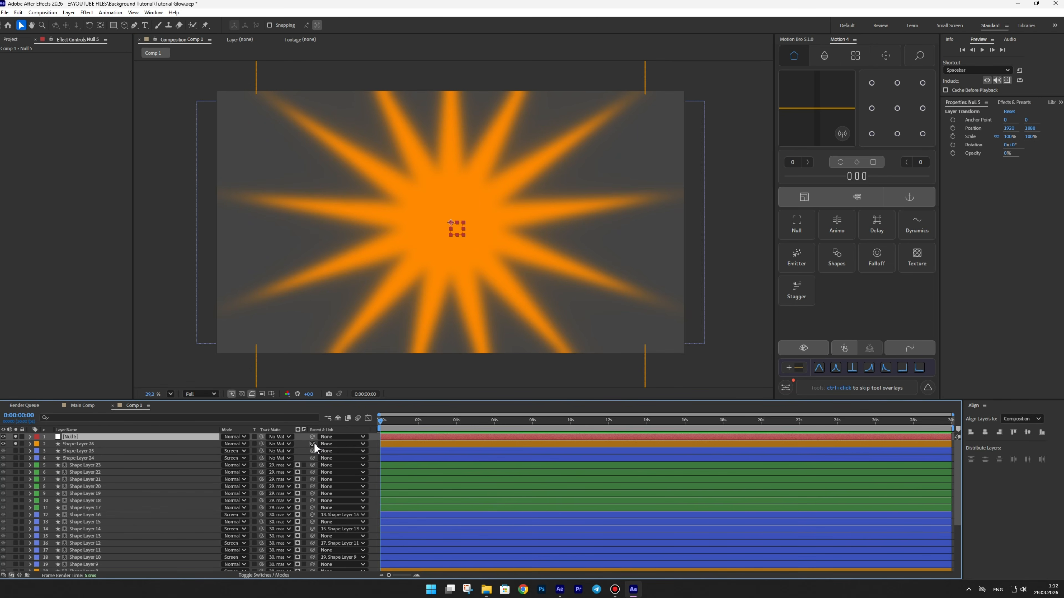
drag(314, 443, 96, 436)
Step: Set the null's vertical scale to 50% while keeping its horizontal scale at 100%
key(s)
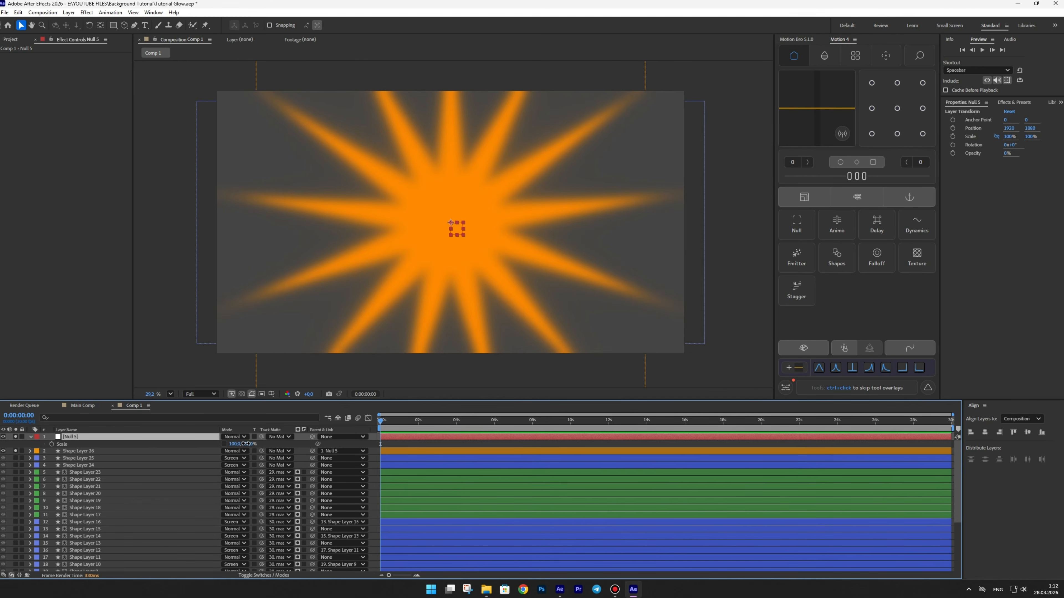
text(50)
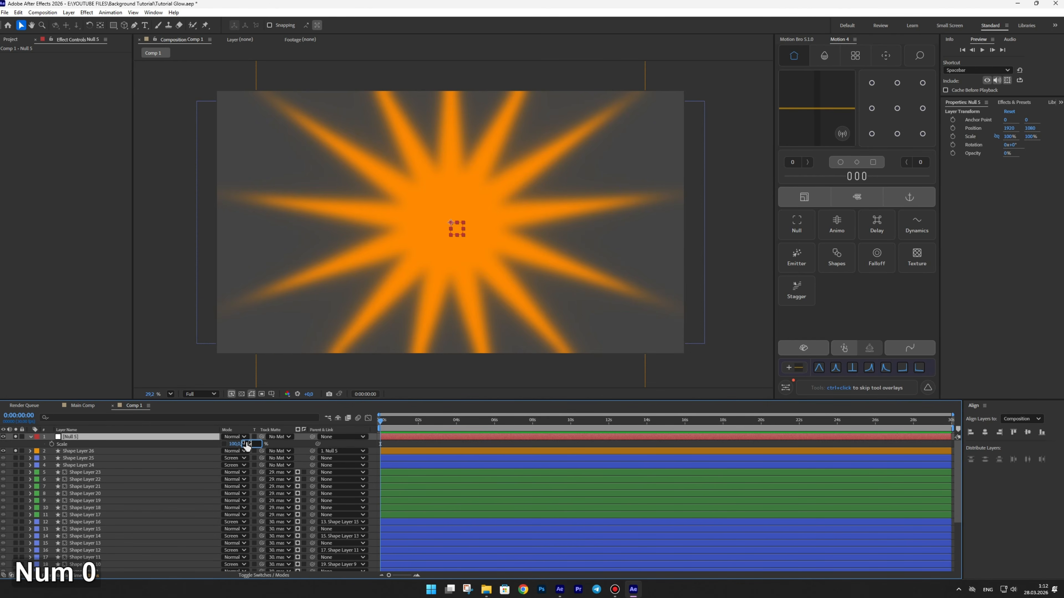
key(Return)
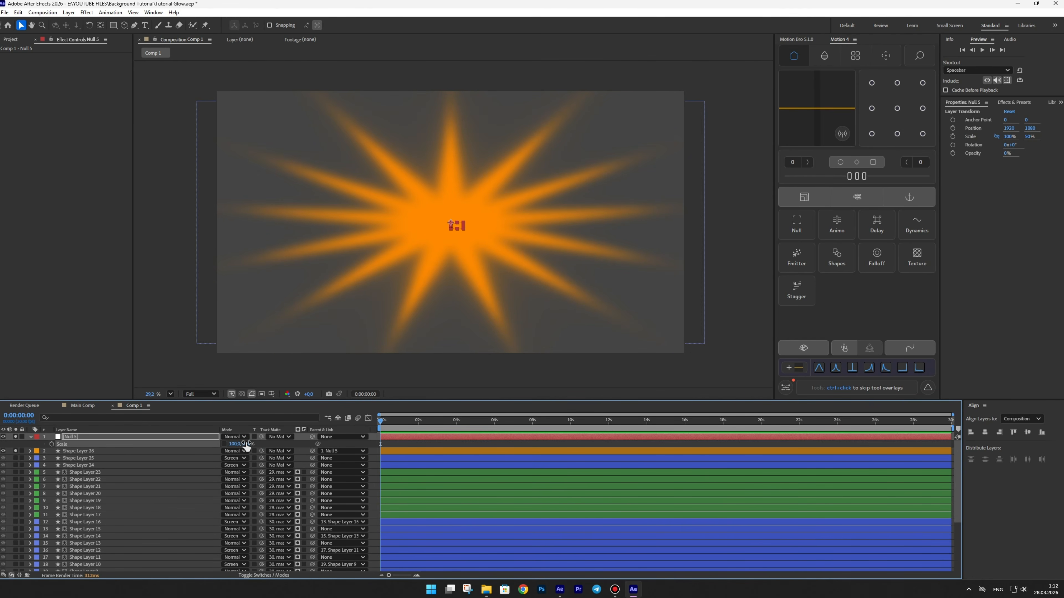
Step: Rotate the orange star layer to about 126°
click(84, 451)
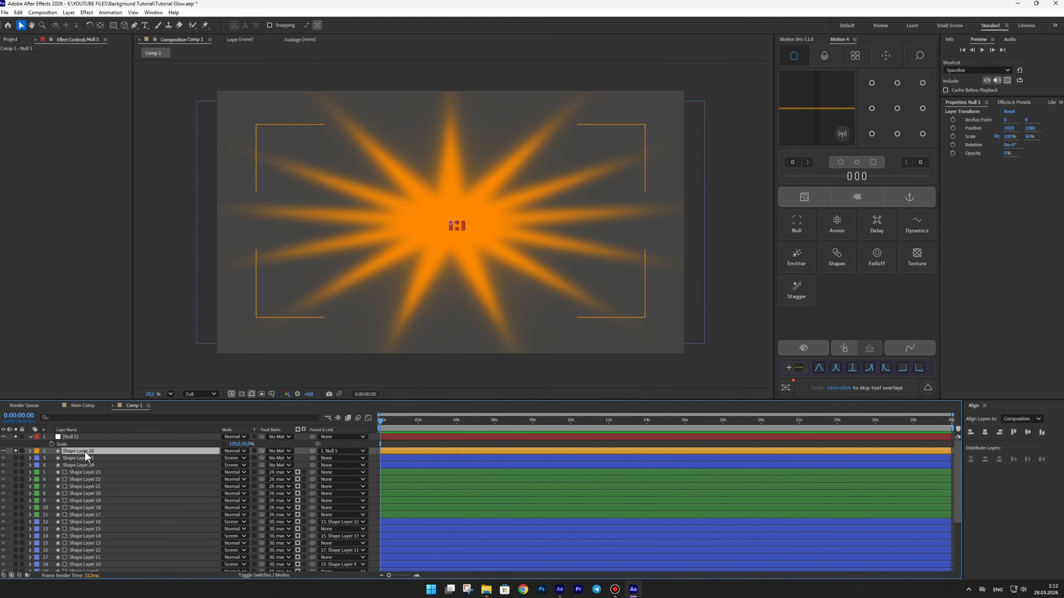
key(r)
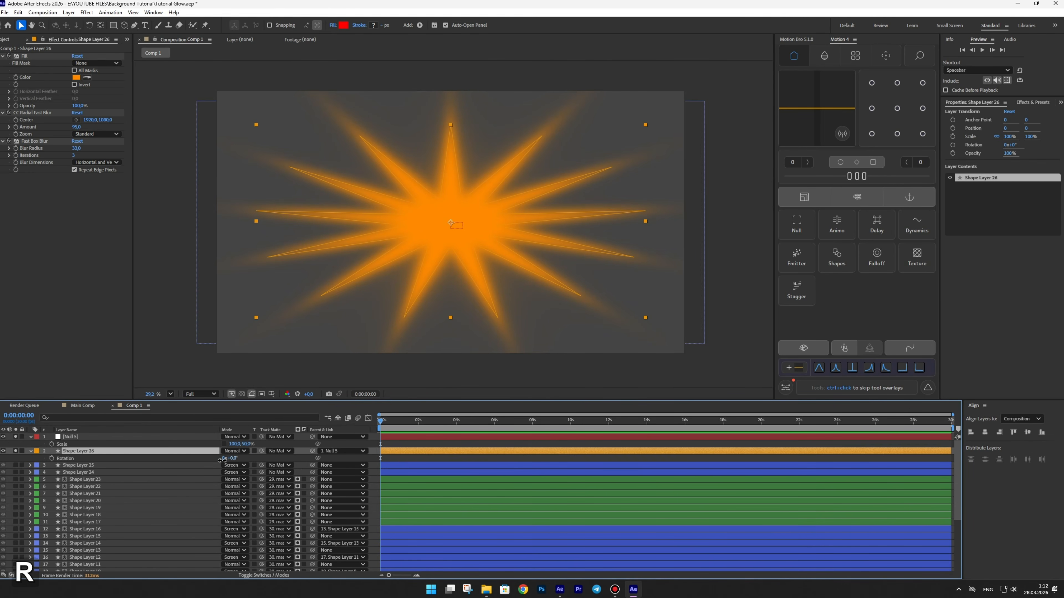
drag(222, 459, 246, 419)
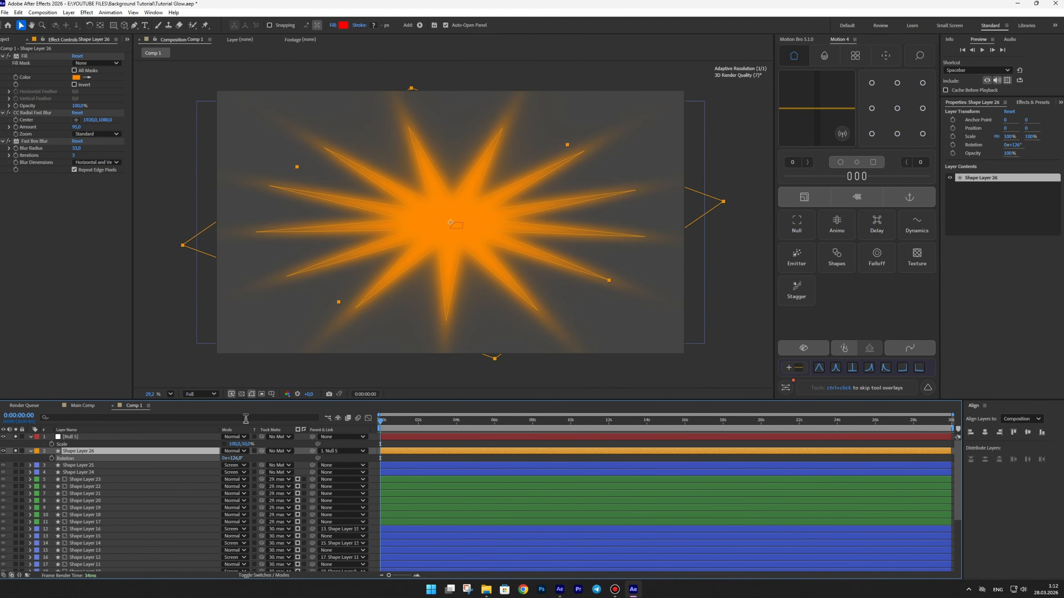
Step: Duplicate the orange star layer and reduce the copy's polystar to 6 points
click(74, 452)
key(ctrl+d)
key(u)
key(u)
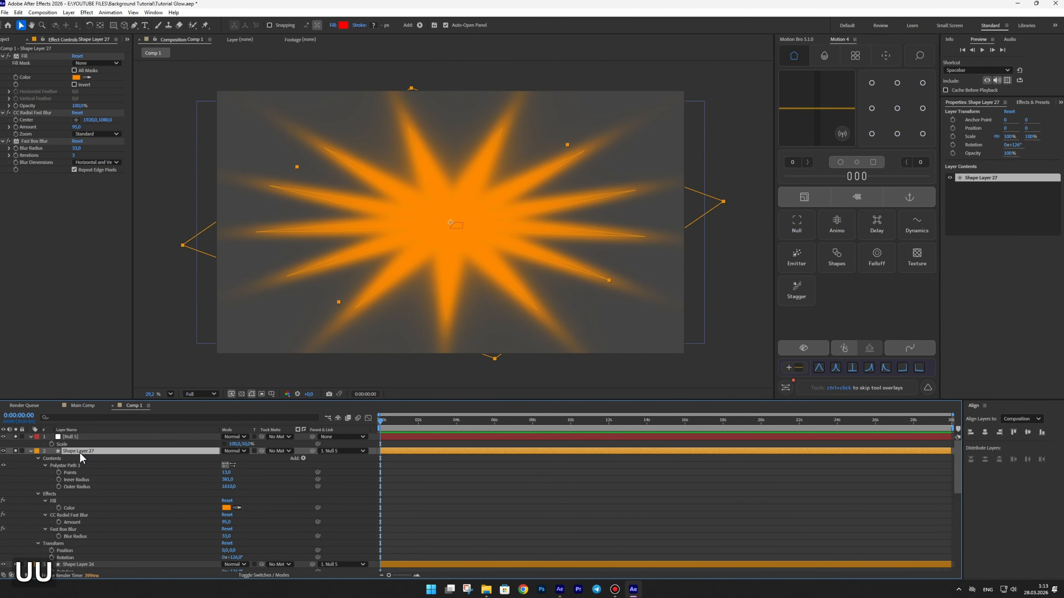
click(225, 472)
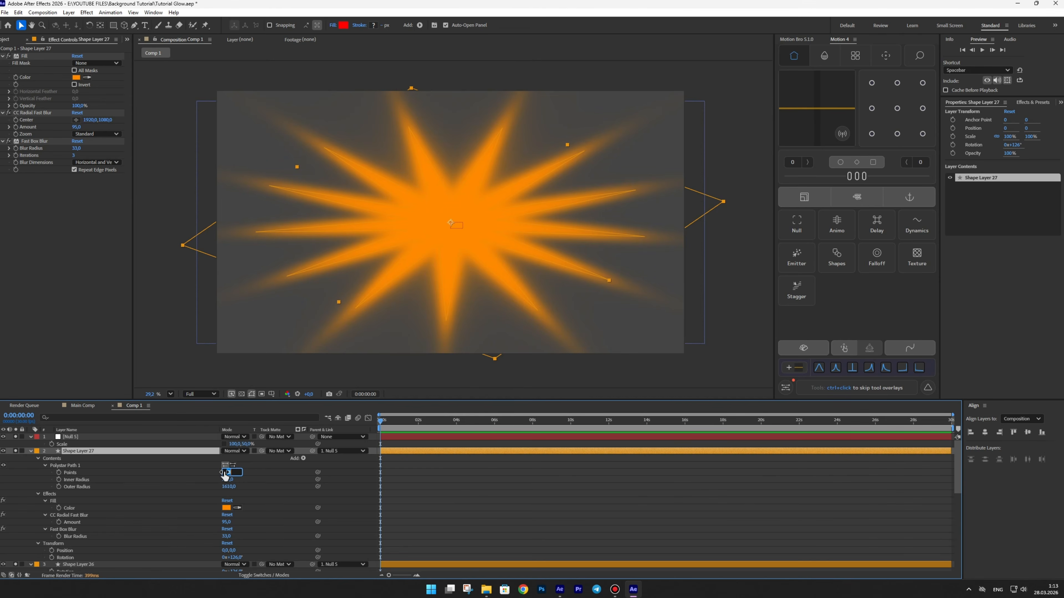
key(Down)
key(Down)
key(Down)
key(Down)
key(Down)
key(Down)
key(Down)
click(247, 473)
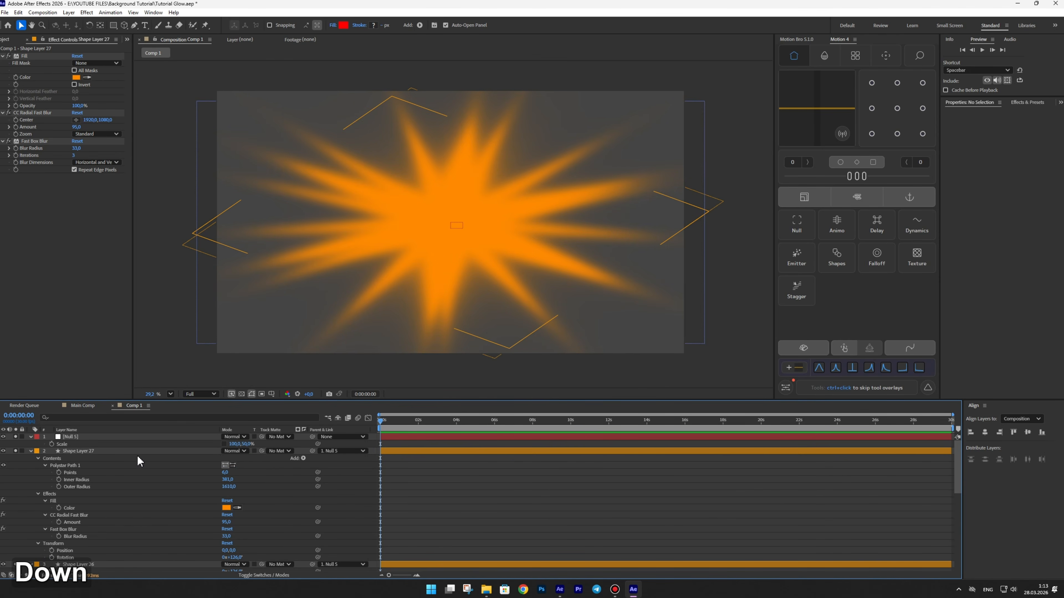
Step: Change the six-point star copy's Fill effect colour to a near-white cream
click(135, 453)
click(76, 77)
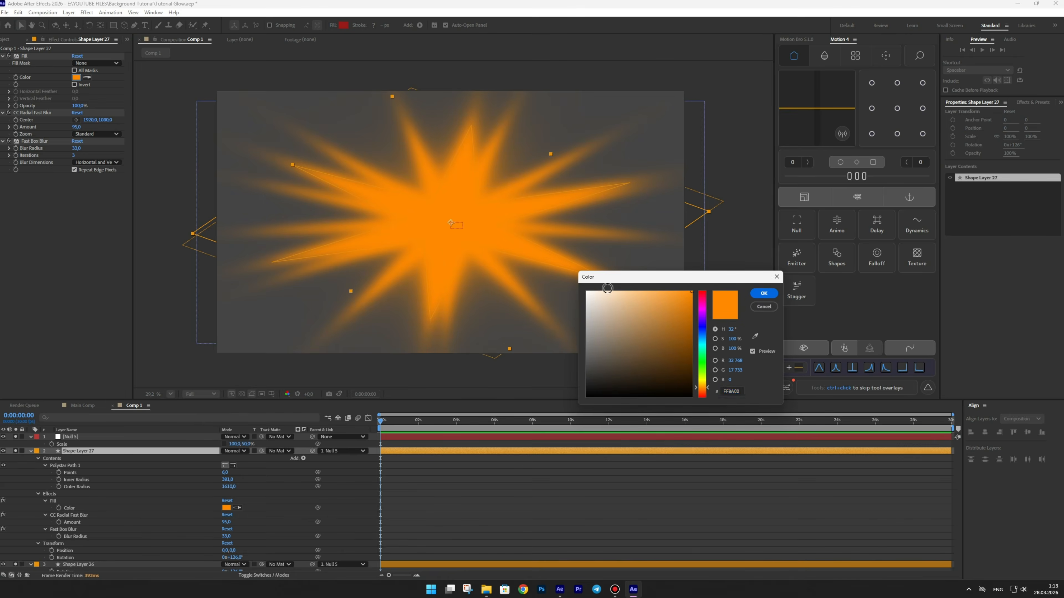
click(607, 288)
key(Return)
Step: Narrow the pale star's inner radius to about 155 and raise its Fast Box Blur radius to about 42
drag(228, 480, 175, 484)
drag(228, 479, 220, 480)
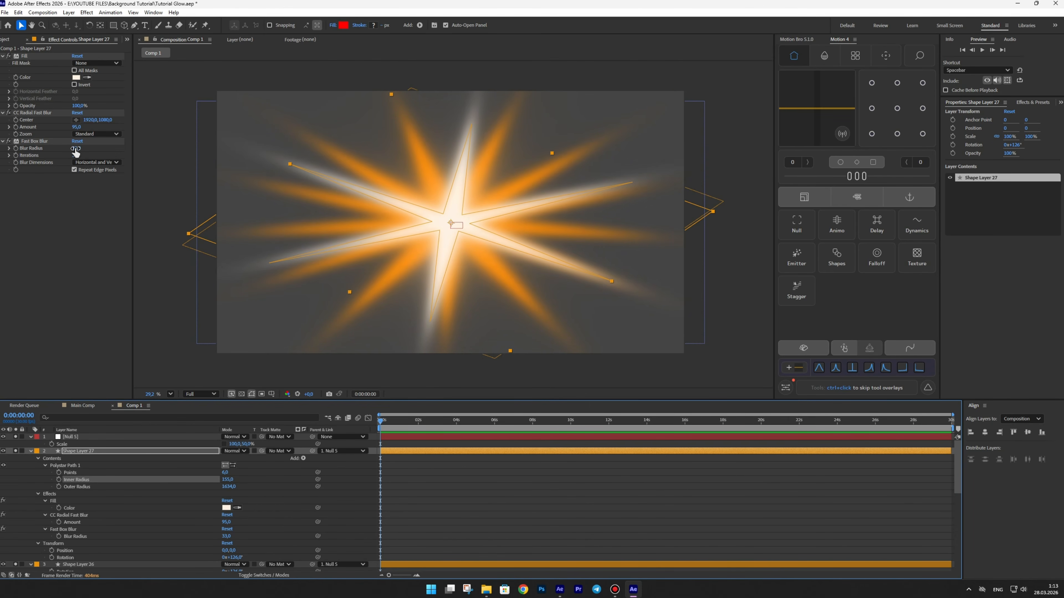
drag(75, 150, 79, 150)
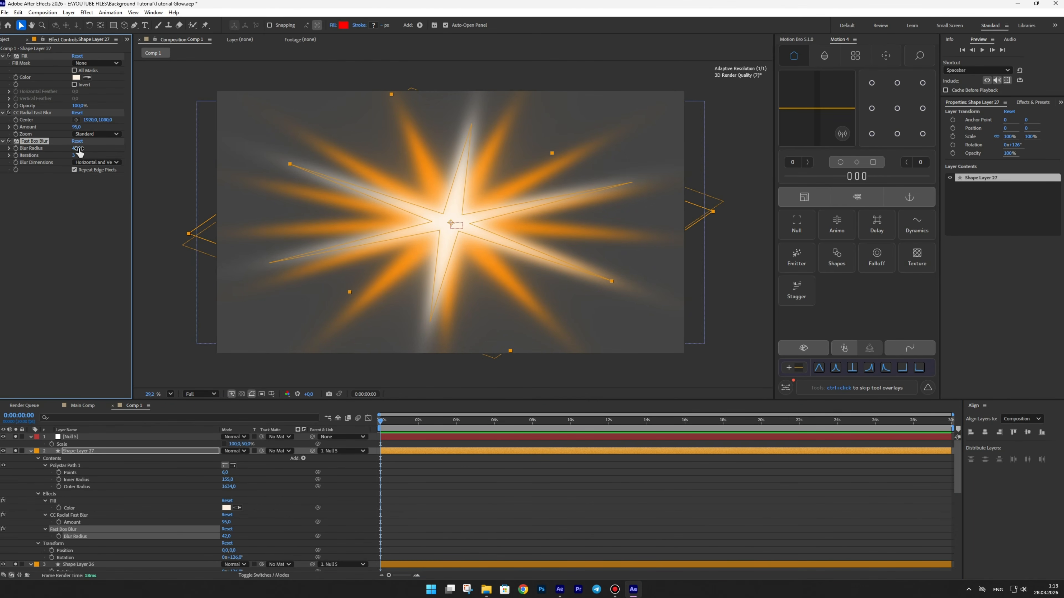
Step: Rotate the pale six-point star to about 187° and turn off solo for the stars and null
click(73, 451)
key(r)
key(r)
drag(230, 459, 253, 449)
click(81, 465)
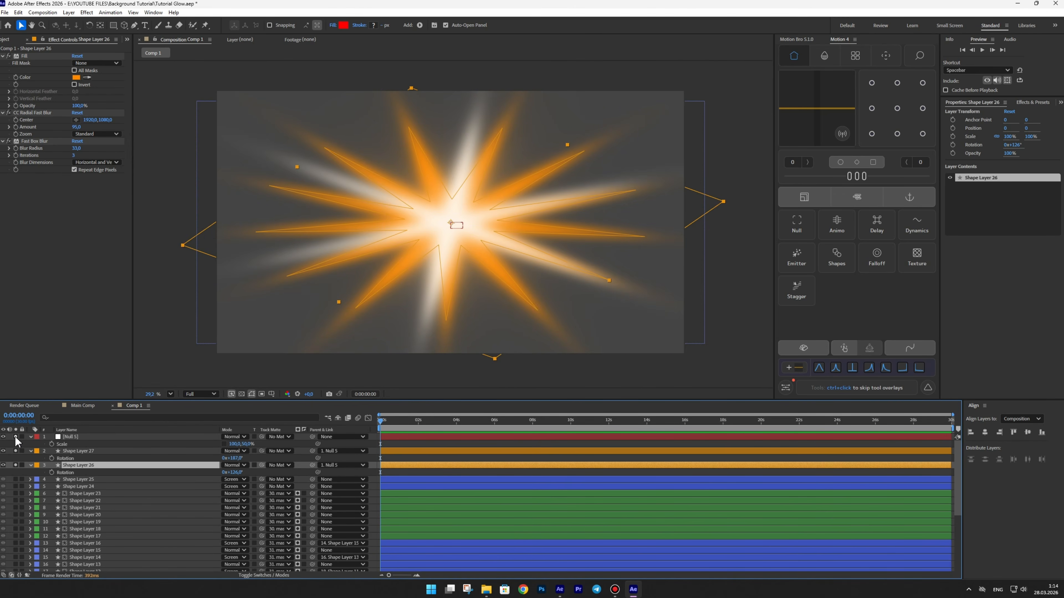
click(369, 473)
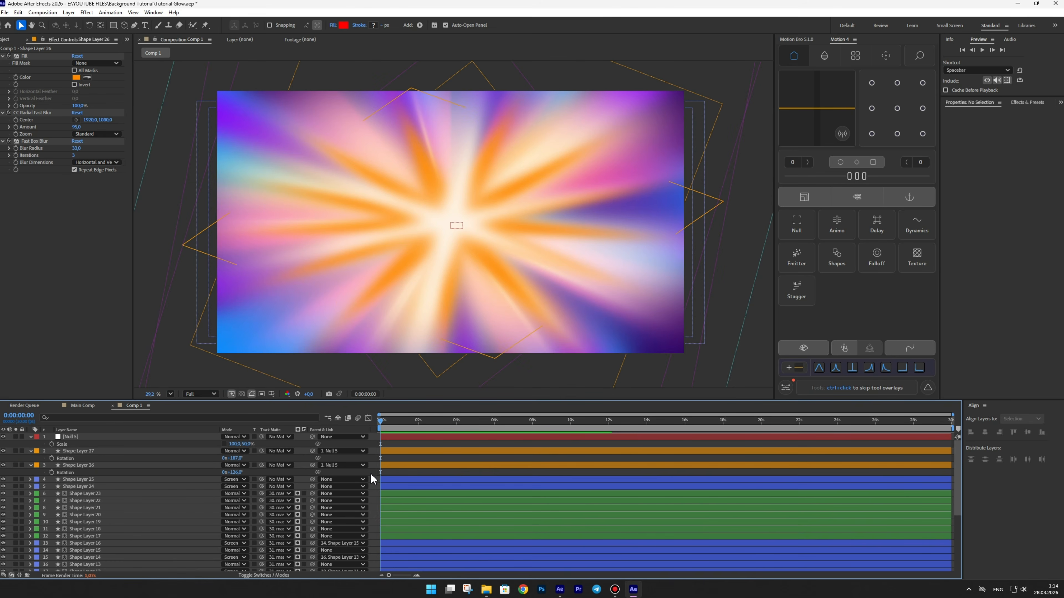
Step: Set the blending mode of the orange star, Shape Layer 26, to Screen and deselect it
click(122, 464)
click(239, 465)
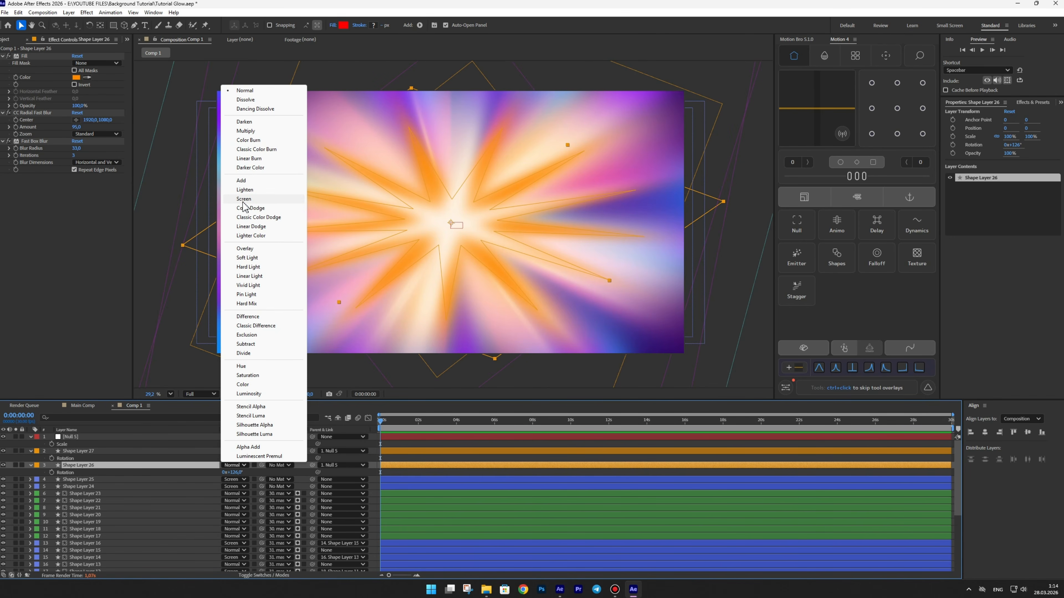
click(242, 200)
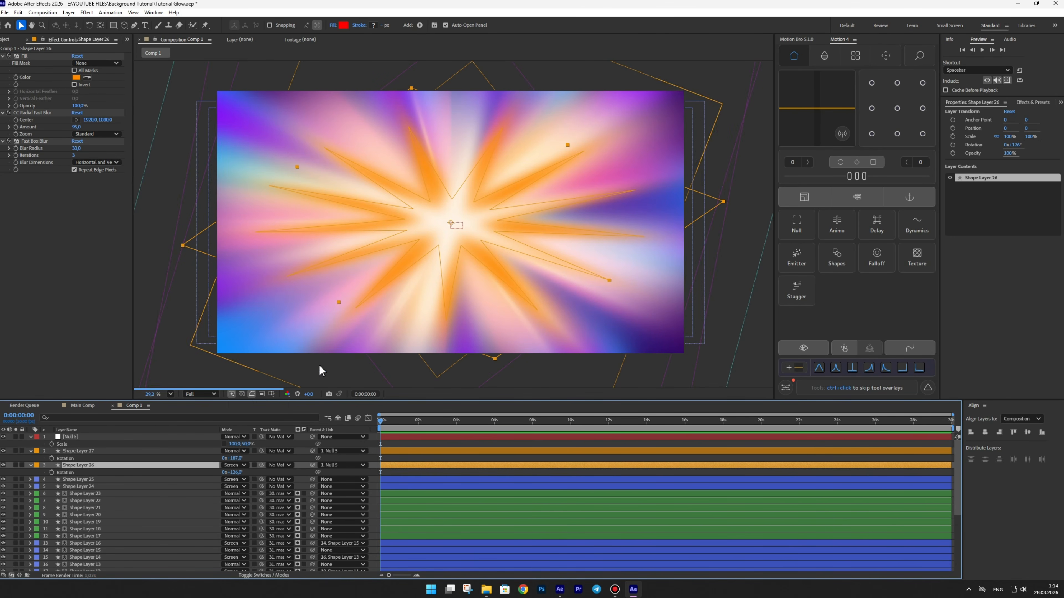
click(372, 460)
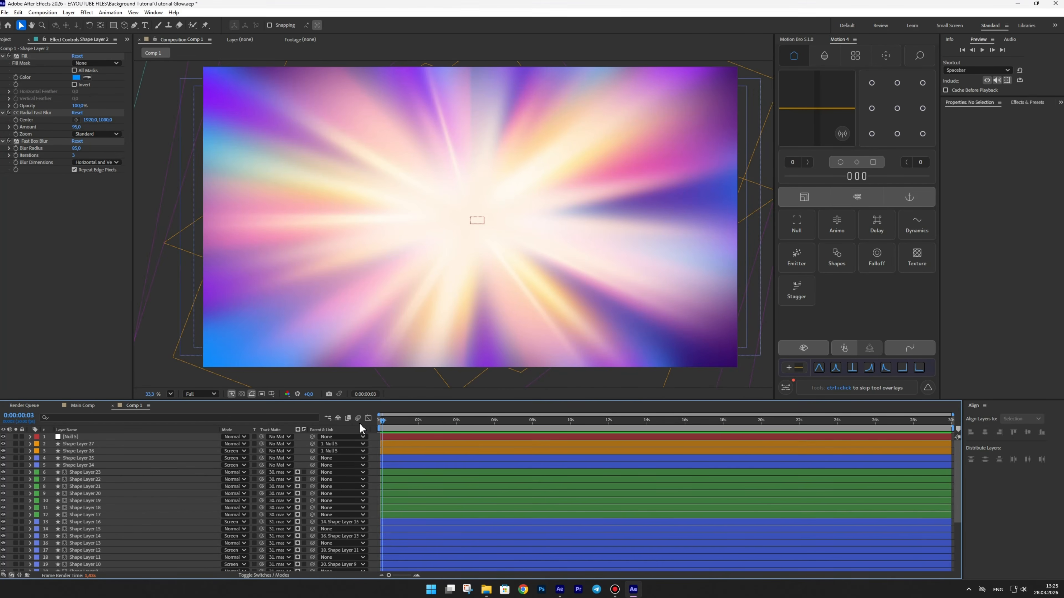
Step: Solo Shape Layer 2, give its rotation the expression transform.rotation+time*5, and scrub the timeline to check the spin
scroll(136, 510, down, 4)
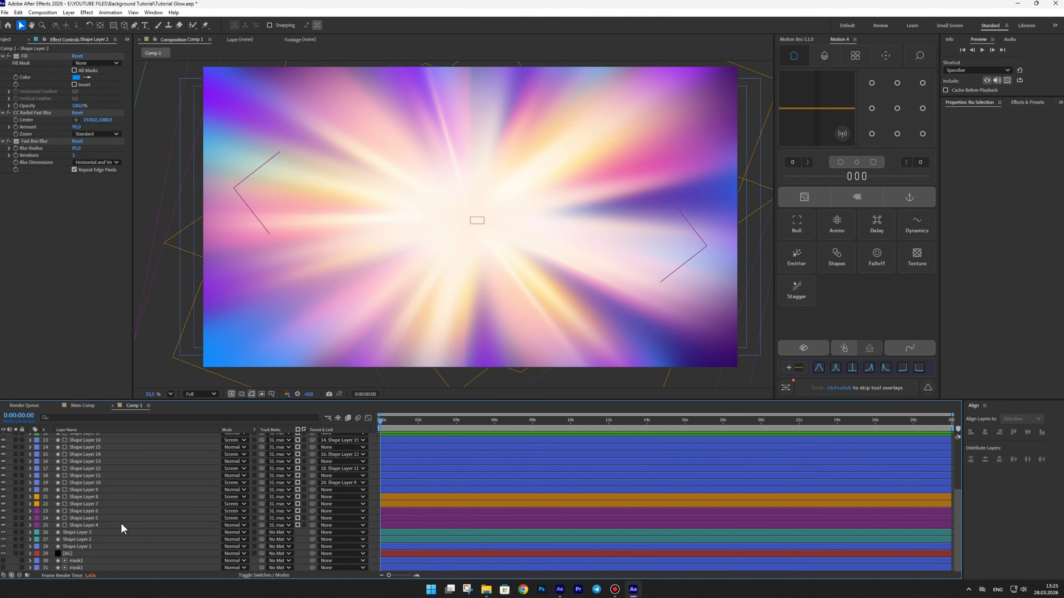
click(69, 541)
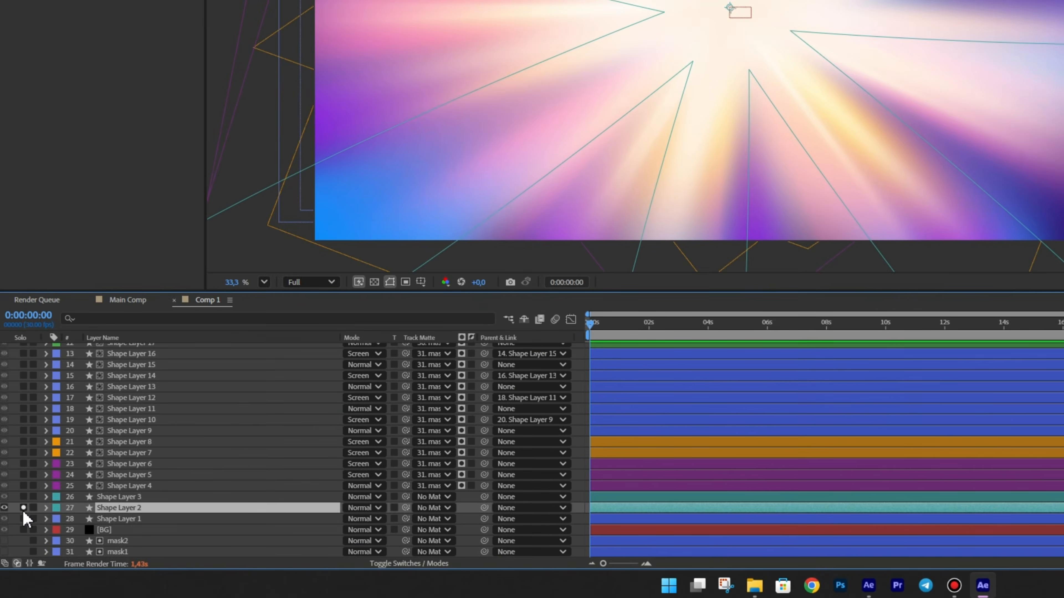
click(21, 518)
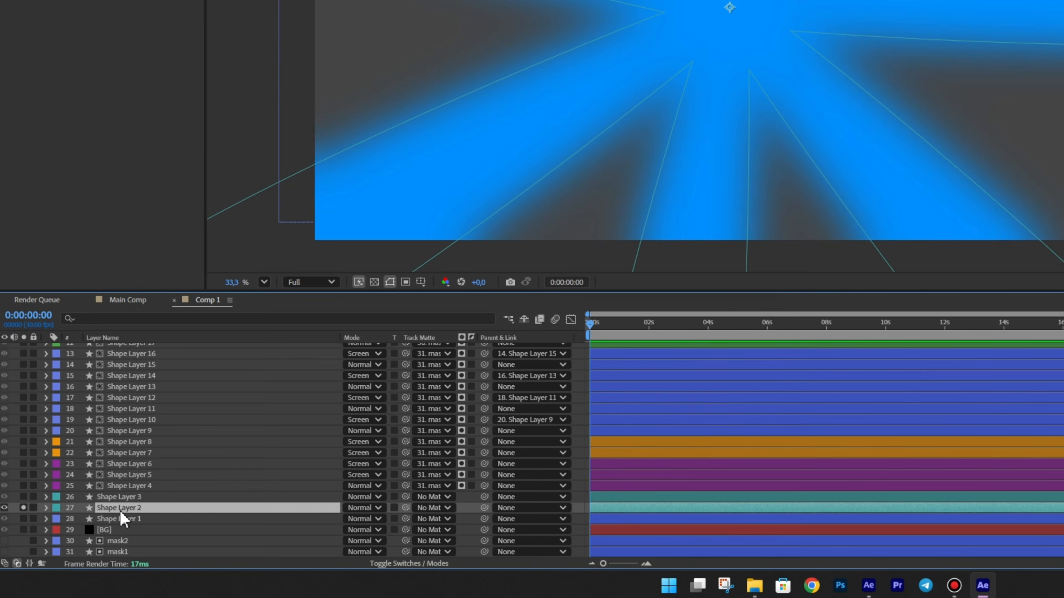
key(r)
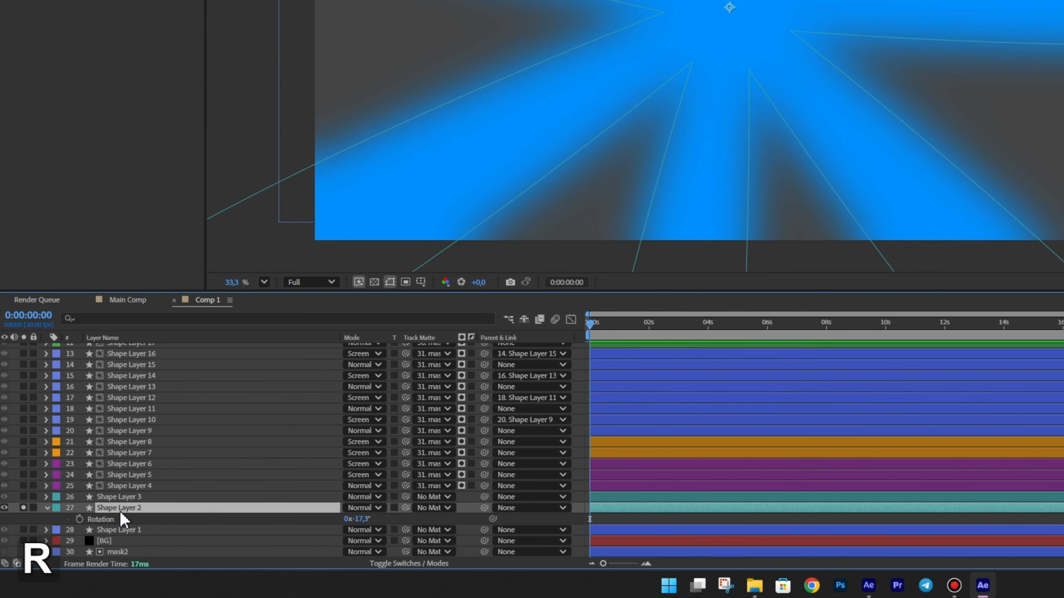
alt+click(79, 519)
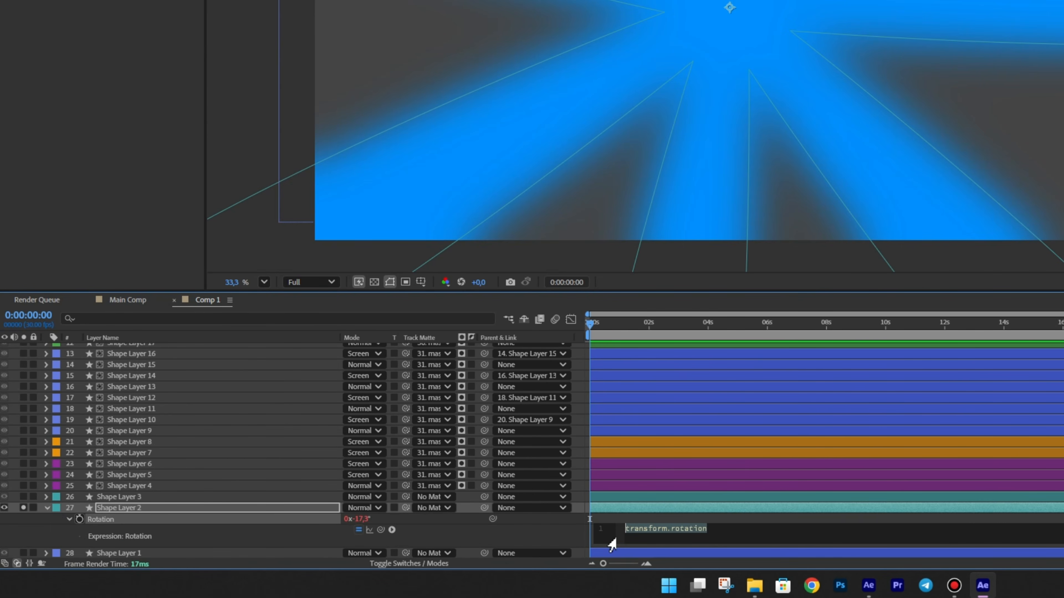
text(+)
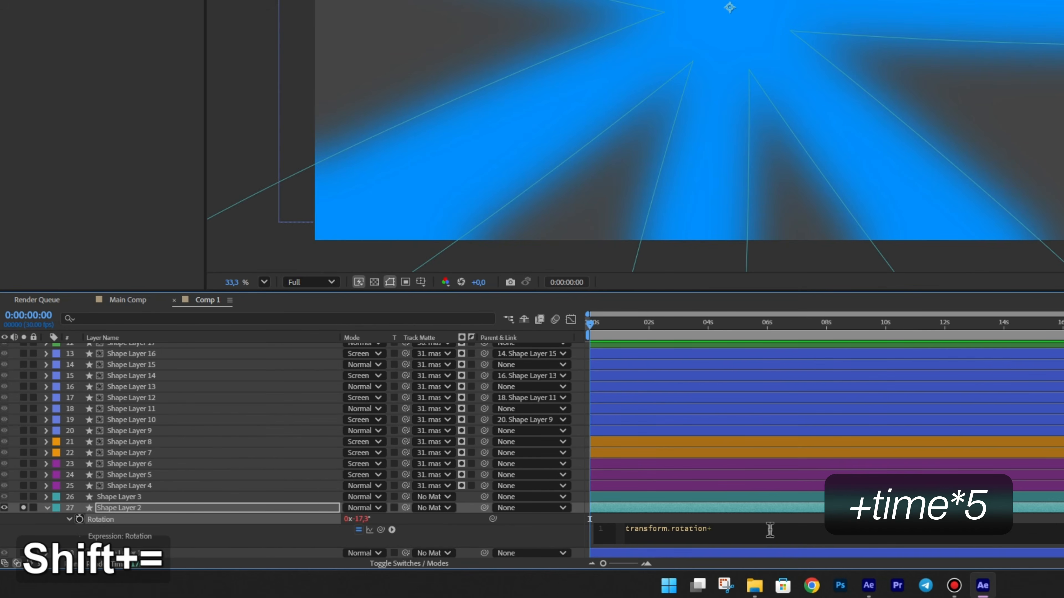
text(time)
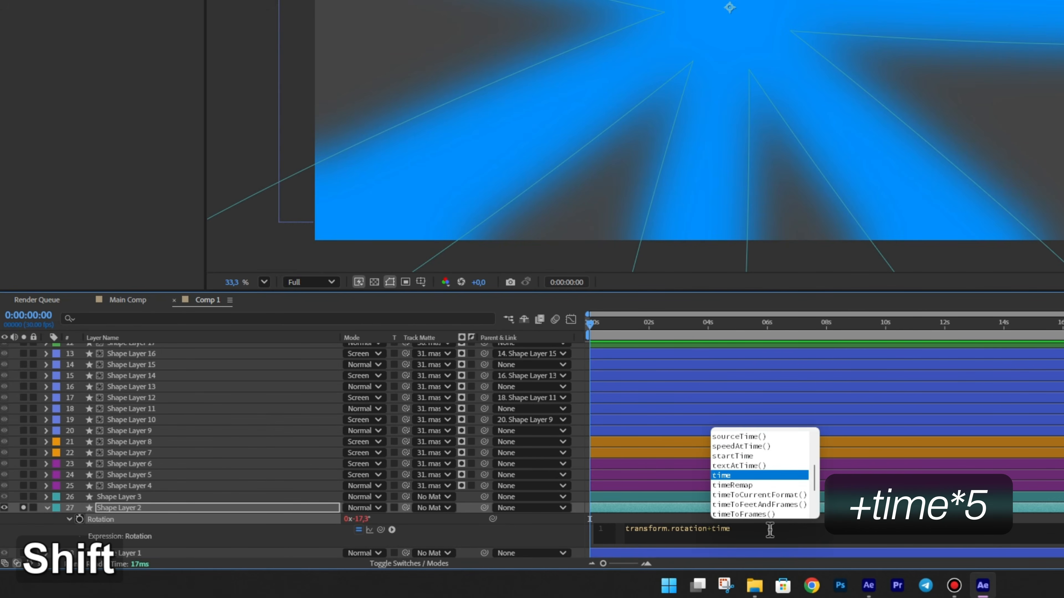
text(*5)
click(573, 538)
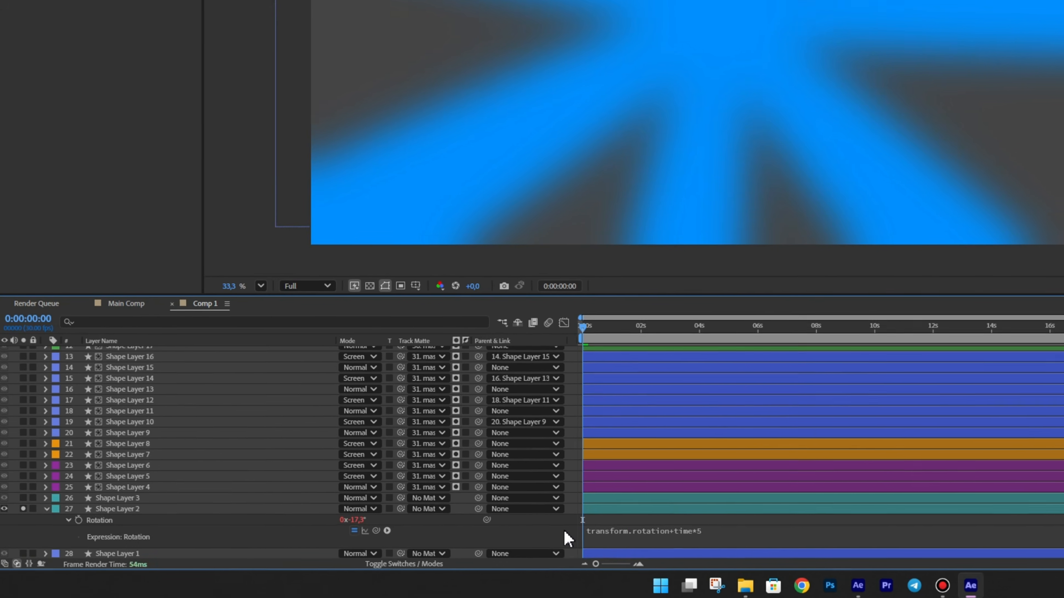
drag(585, 323, 985, 324)
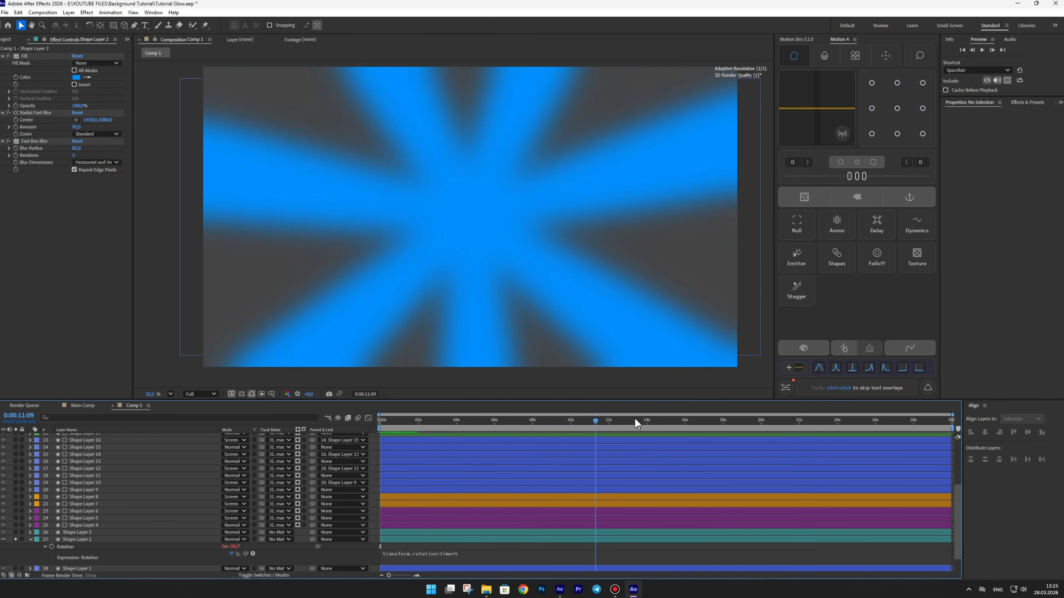
drag(635, 423, 361, 418)
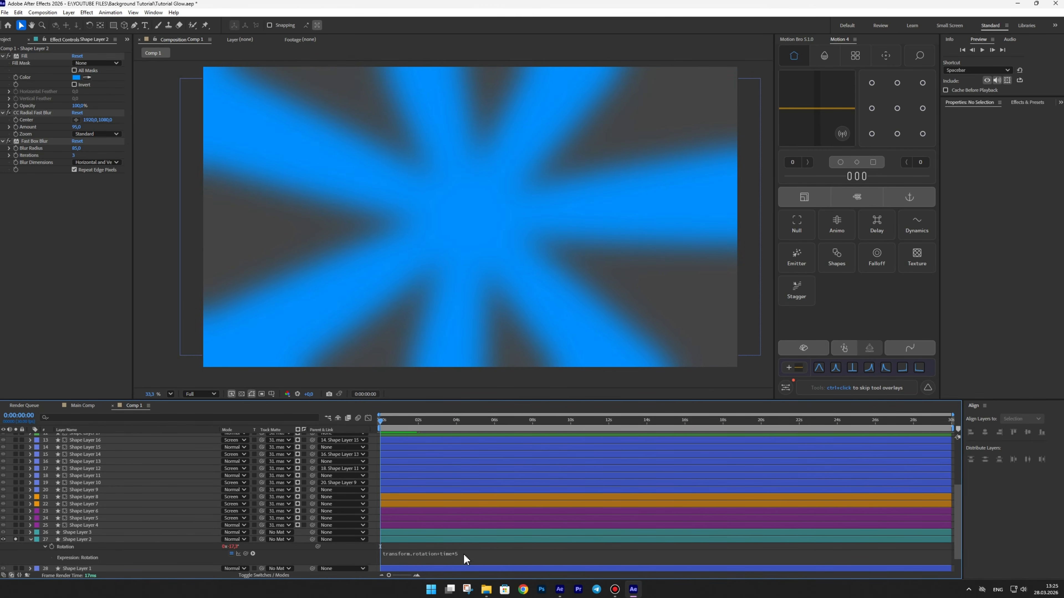
Step: Copy the text of Shape Layer 2's rotation expression
scroll(138, 503, up, 5)
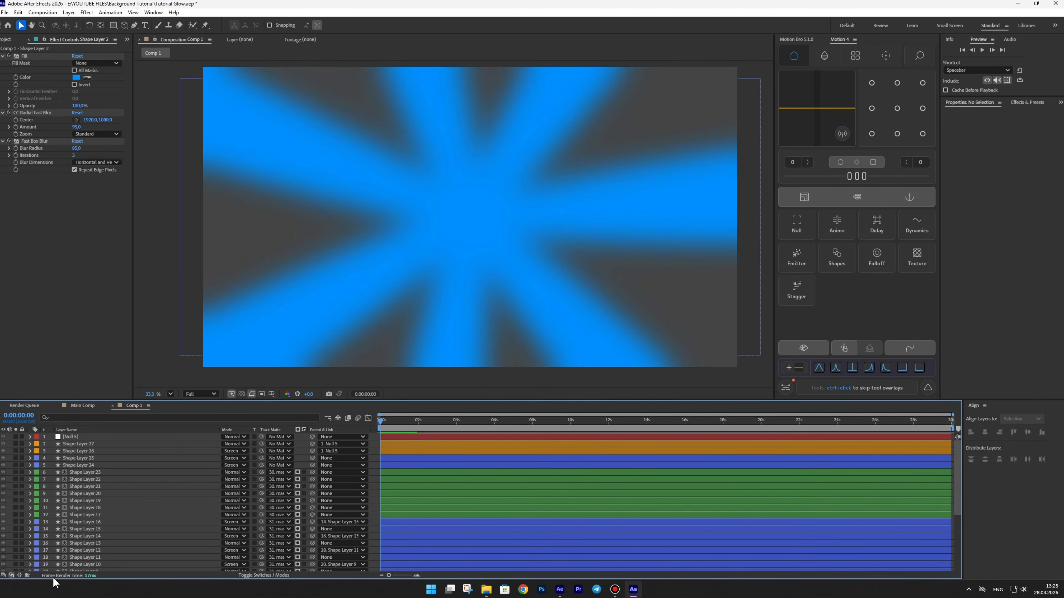
scroll(100, 539, down, 5)
click(407, 537)
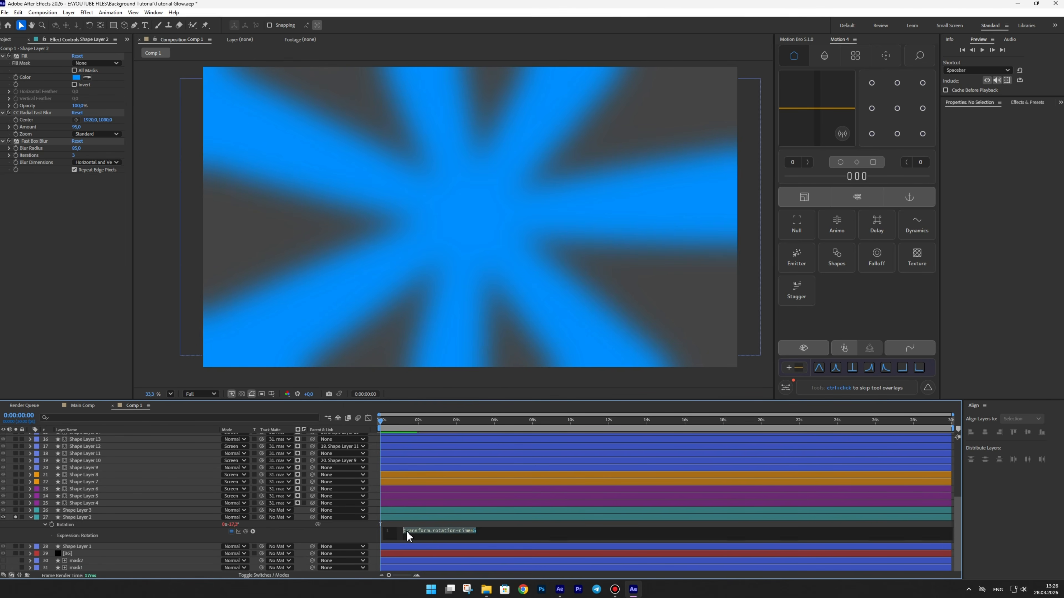
key(ctrl+c)
click(363, 536)
Step: Solo Shape Layer 3 and paste the expression onto its rotation, changed to transform.rotation+time*15
click(16, 510)
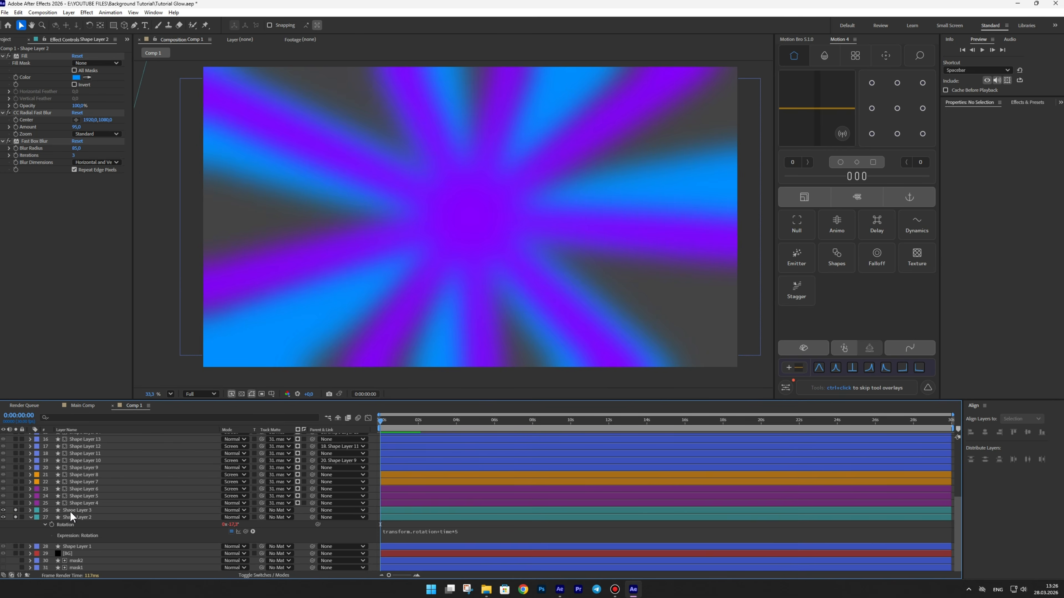
click(74, 510)
key(r)
alt+click(52, 516)
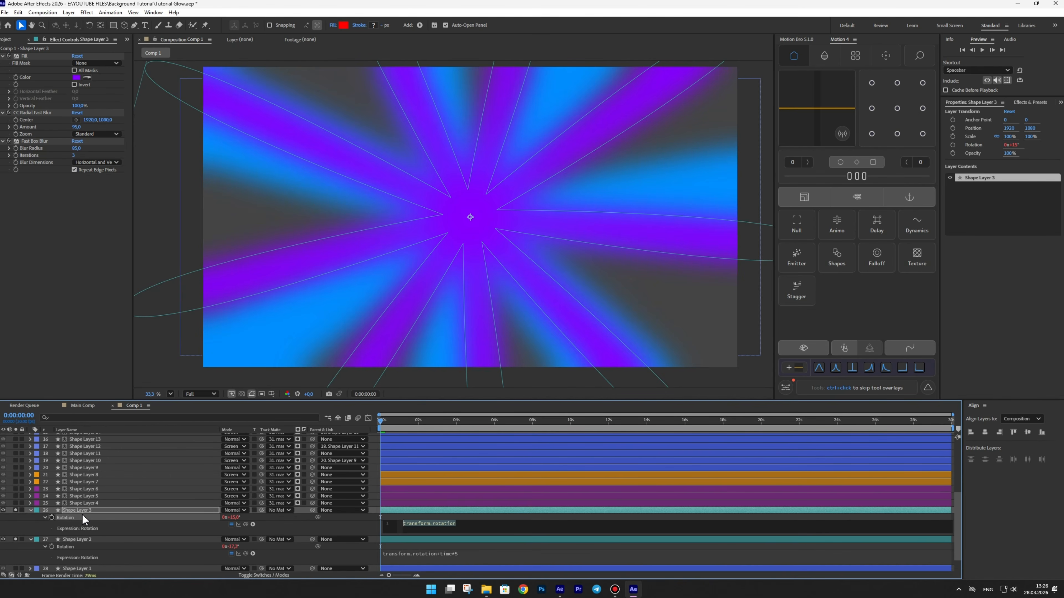
key(ctrl+v)
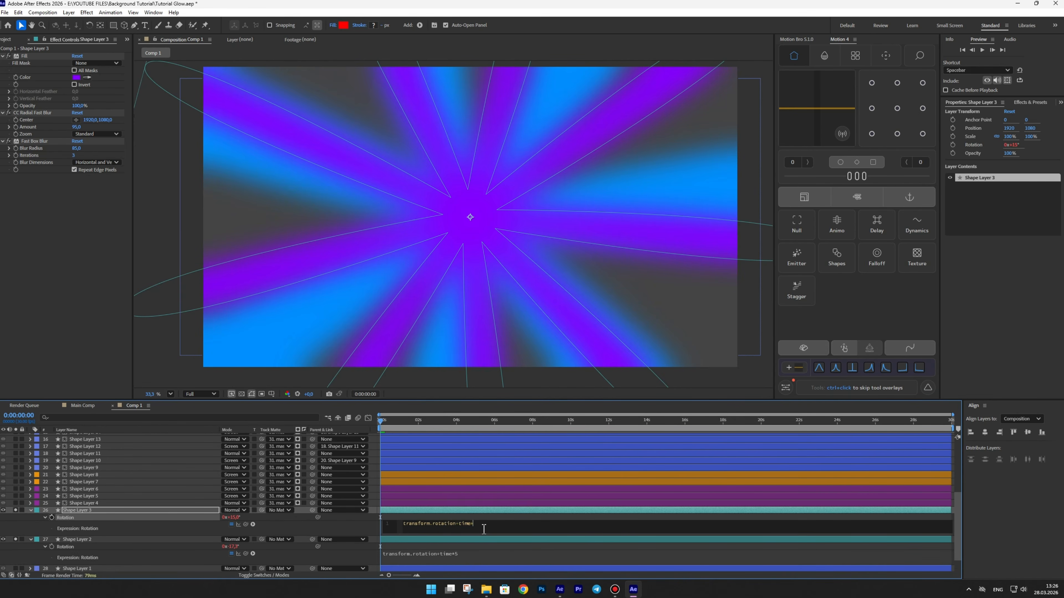
key(BackSpace)
text(15)
click(342, 522)
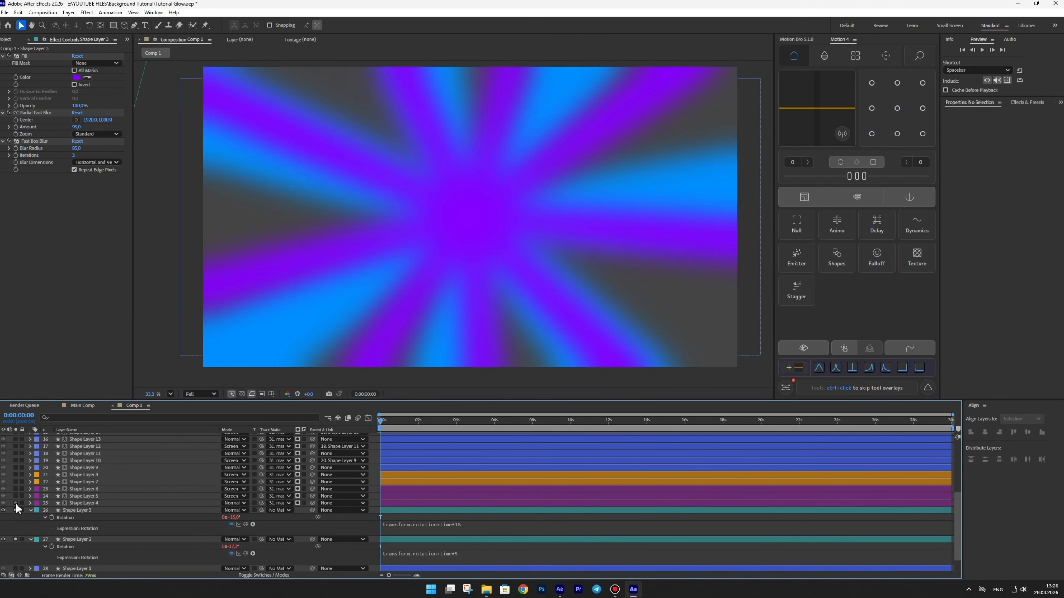
Step: Paste the expression onto Shape Layer 4's rotation and change its multiplier so it reads transform.rotation+time*30
click(85, 503)
key(r)
alt+click(52, 510)
key(ctrl+v)
key(BackSpace)
text(30)
click(365, 522)
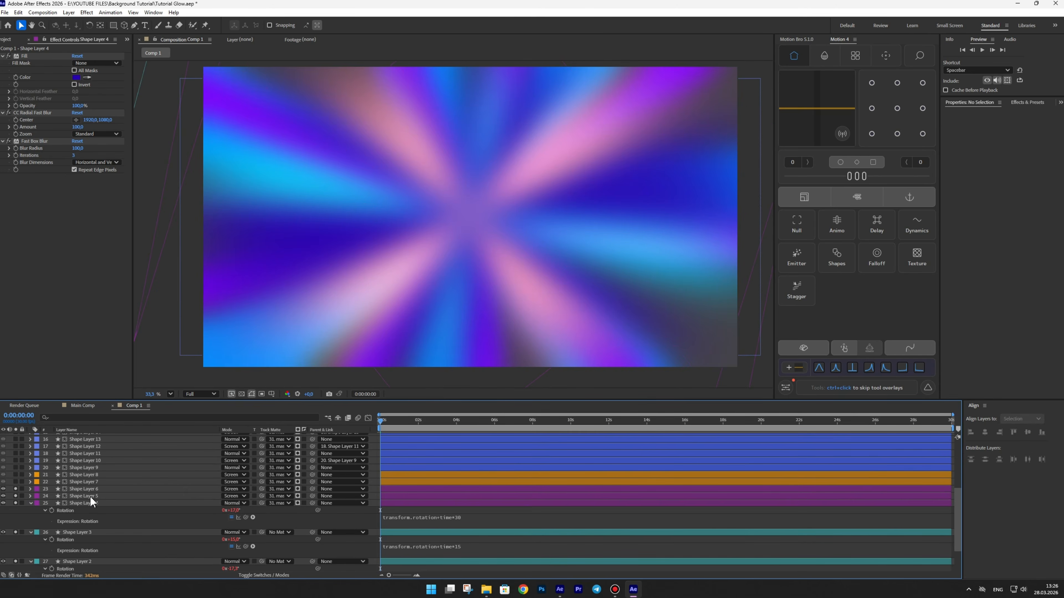
Step: Give Shape Layer 5's rotation the expression transform.rotation+time*40
click(89, 496)
key(BackSpace)
text(40)
click(368, 518)
Step: Paste the expression onto Shape Layer 6's rotation, changed to transform.rotation+time*50
click(84, 489)
key(r)
alt+click(52, 496)
key(ctrl+v)
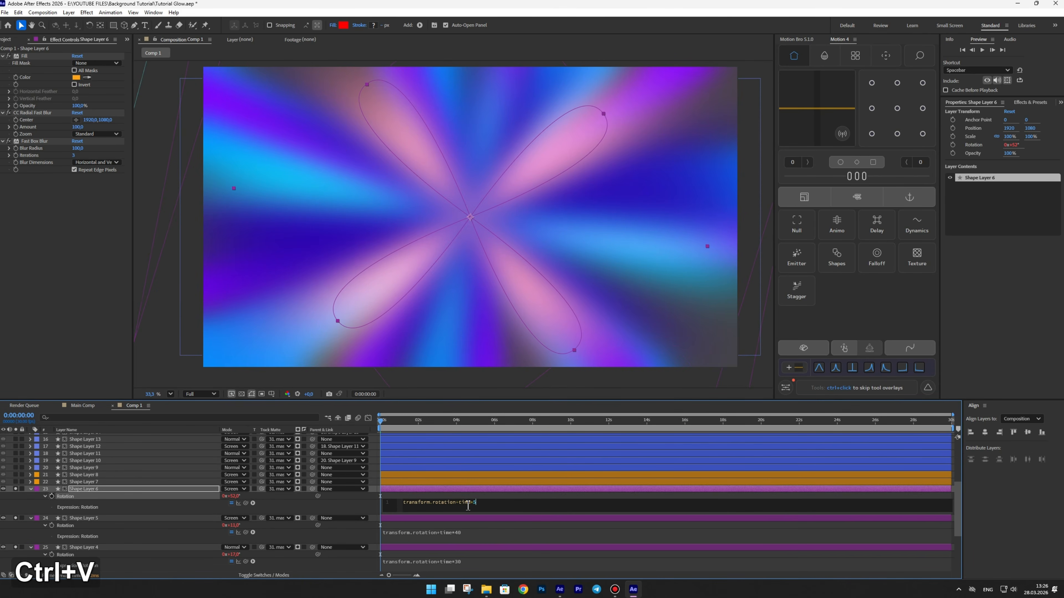
text(0)
click(368, 509)
Step: Solo Shape Layers 7 and 8 and give Shape Layer 7's rotation the expression transform.rotation+time*23
drag(15, 481, 15, 474)
click(84, 482)
key(r)
alt+click(52, 489)
key(ctrl+v)
key(BackSpace)
text(23)
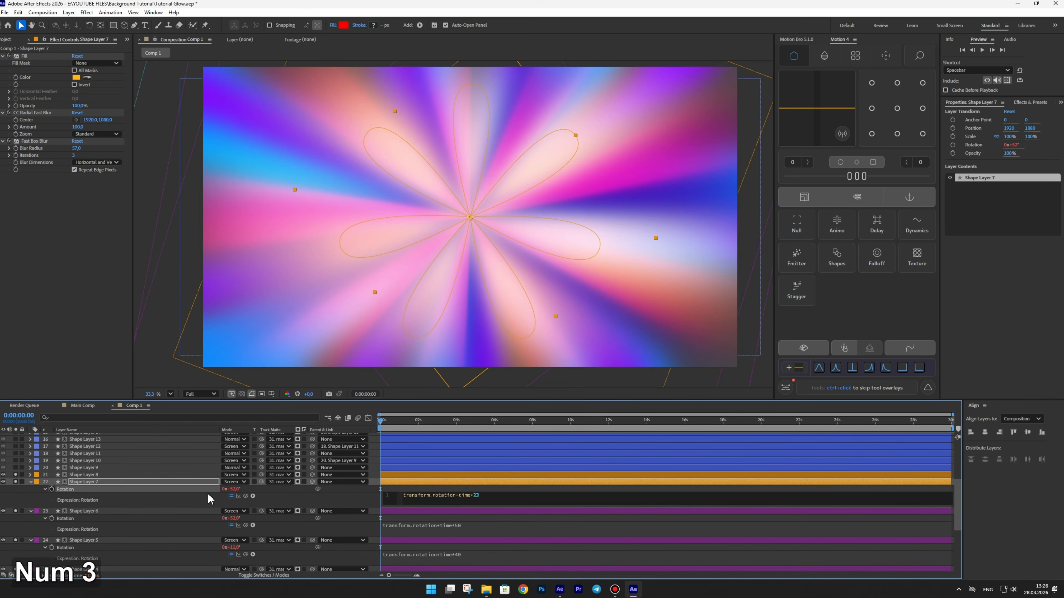
click(285, 495)
Step: Paste the expression onto Shape Layer 9's rotation, changed to transform.rotation+time*20
scroll(285, 495, up, 2)
click(83, 510)
key(r)
alt+click(52, 518)
key(ctrl+v)
key(BackSpace)
text(20)
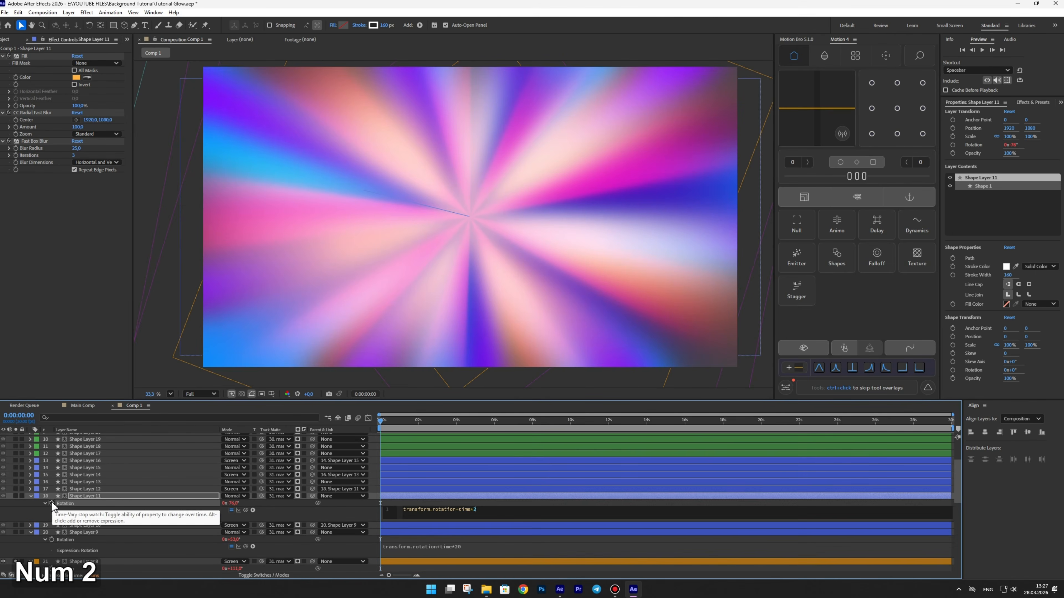
Step: Drive the rotation of Shape Layers 11 and 13 with the pasted expression, using time*22 and time*25 respectively
key(ctrl+v)
key(BackSpace)
text(25)
click(313, 501)
Step: Give Shape Layer 15's rotation the expression transform.rotation+time*45 and scrub the timeline to check the motion
click(83, 467)
key(r)
alt+click(52, 475)
key(ctrl+v)
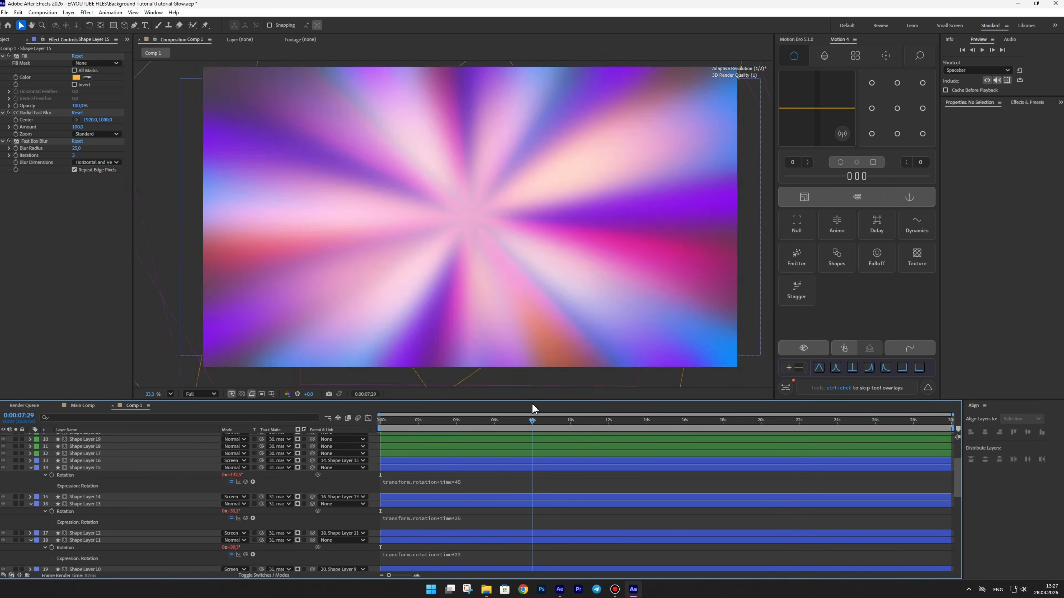
drag(396, 413, 405, 416)
Step: Solo the green beam layers, Shape Layers 17 to 23, and paste the time-based rotation expression onto Shape Layer 17
click(84, 475)
key(r)
alt+click(52, 482)
scroll(15, 477, up, 2)
drag(16, 515, 15, 472)
key(ctrl+v)
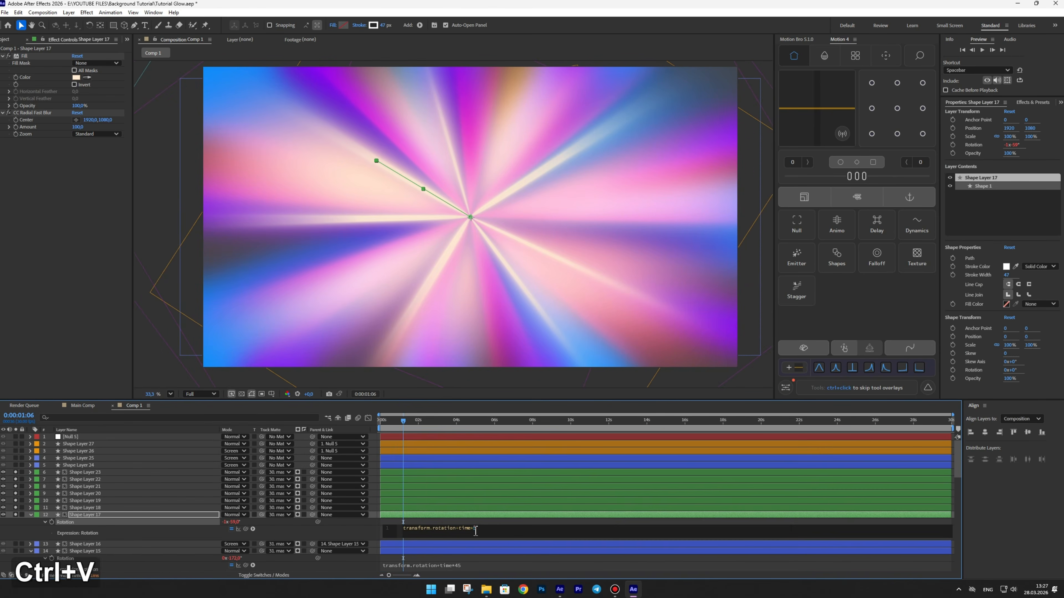
Step: Add rotation expressions to the beam layers Shape Layer 18 with time*20 and Shape Layer 19 with time*30
click(85, 507)
alt+click(52, 515)
click(85, 500)
key(r)
alt+click(52, 508)
Step: Add rotation expressions to the beam layers Shape Layer 20 with time*38 and Shape Layer 21 with time*47
click(84, 494)
alt+click(52, 501)
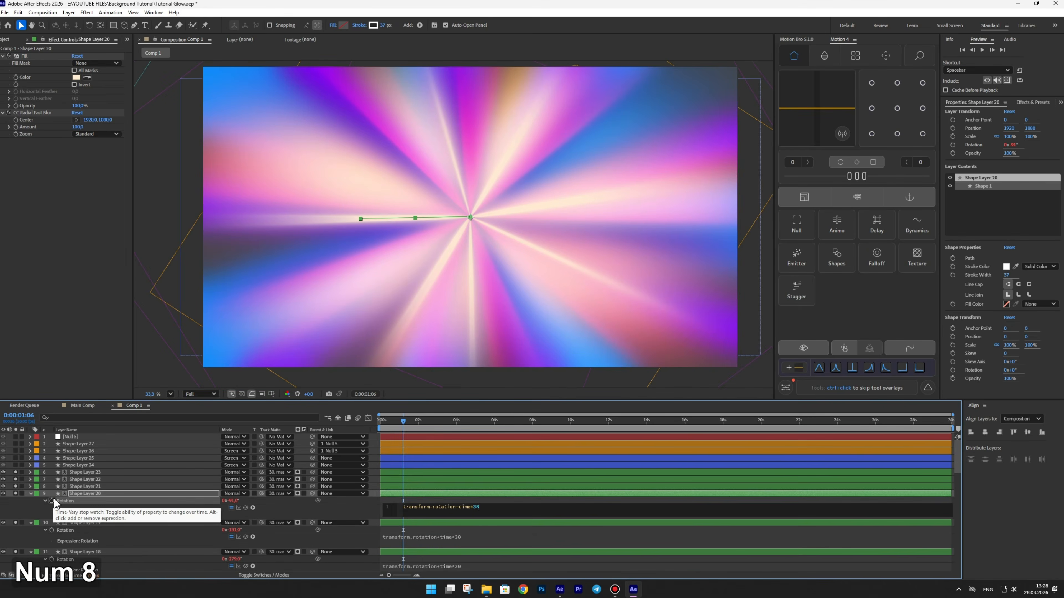
alt+click(52, 493)
text(47)
Step: Paste the expression onto Shape Layer 22's rotation, changed to transform.rotation+time*55
click(85, 479)
key(r)
alt+click(51, 486)
key(ctrl+v)
text(55)
Step: Give Shape Layer 23's rotation the expression transform.rotation+time*70
click(84, 472)
alt+click(52, 480)
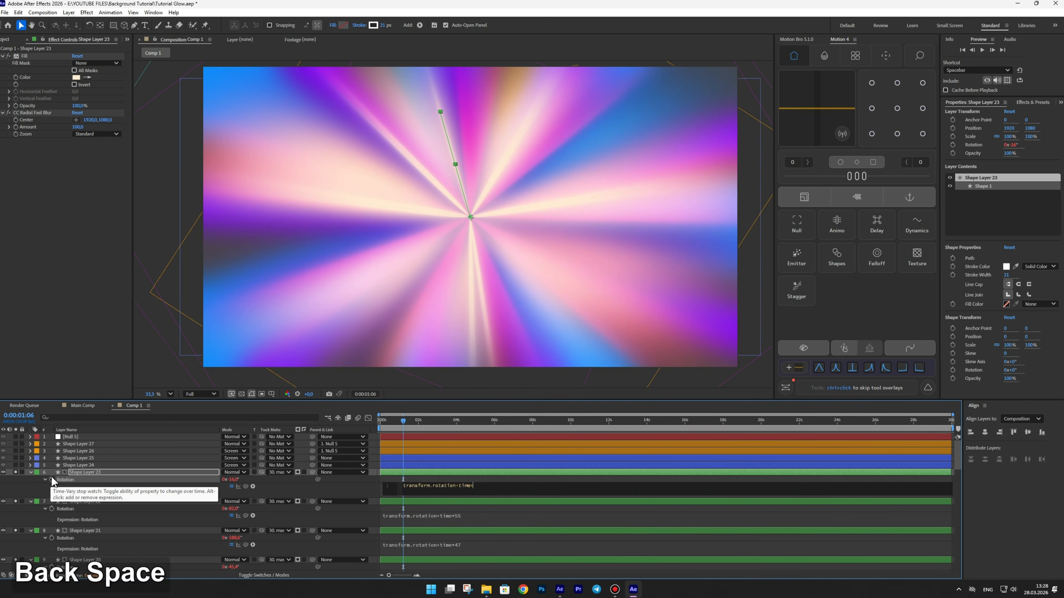
text(70)
text(r)
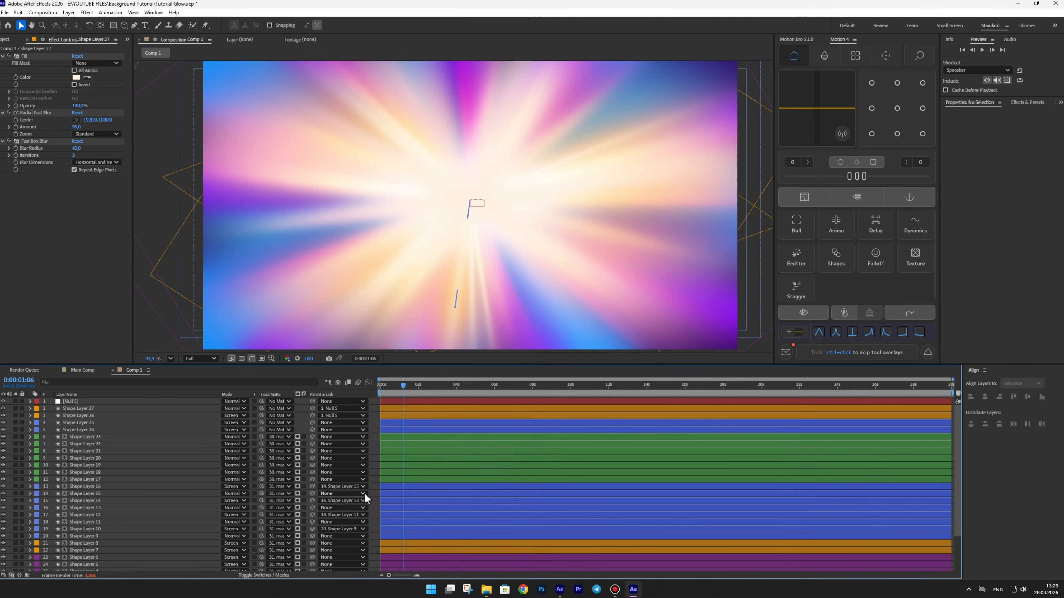
Step: End the work area at 0:00:07:29 and play a preview of the animation
drag(415, 385, 532, 385)
key(n)
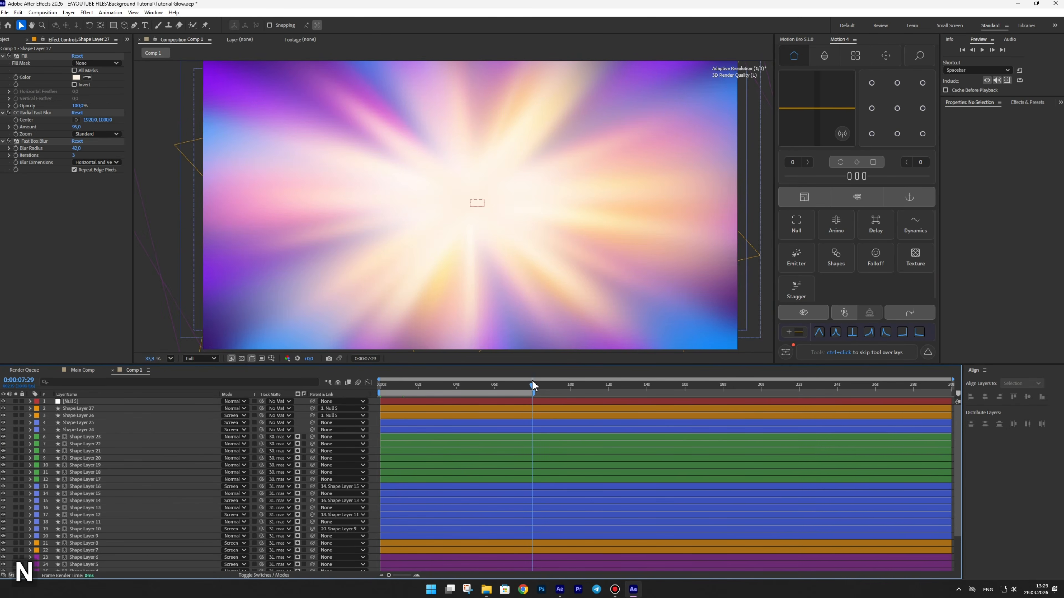
key(space)
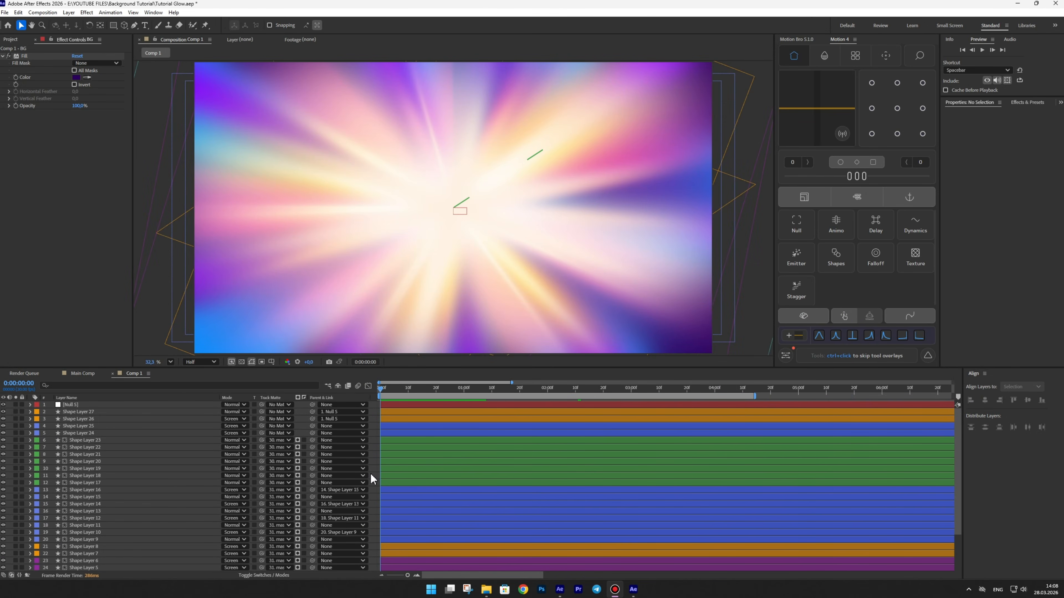
Step: Create a null object named Rotation and change its label colour to lavender
click(370, 474)
right_click(374, 455)
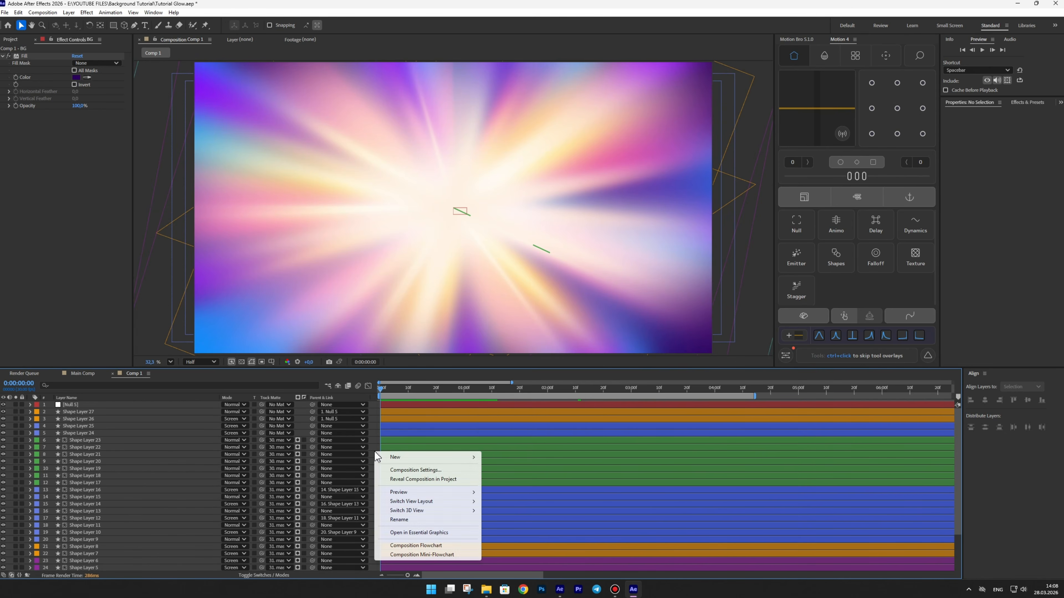
mouse_move(400, 461)
click(508, 352)
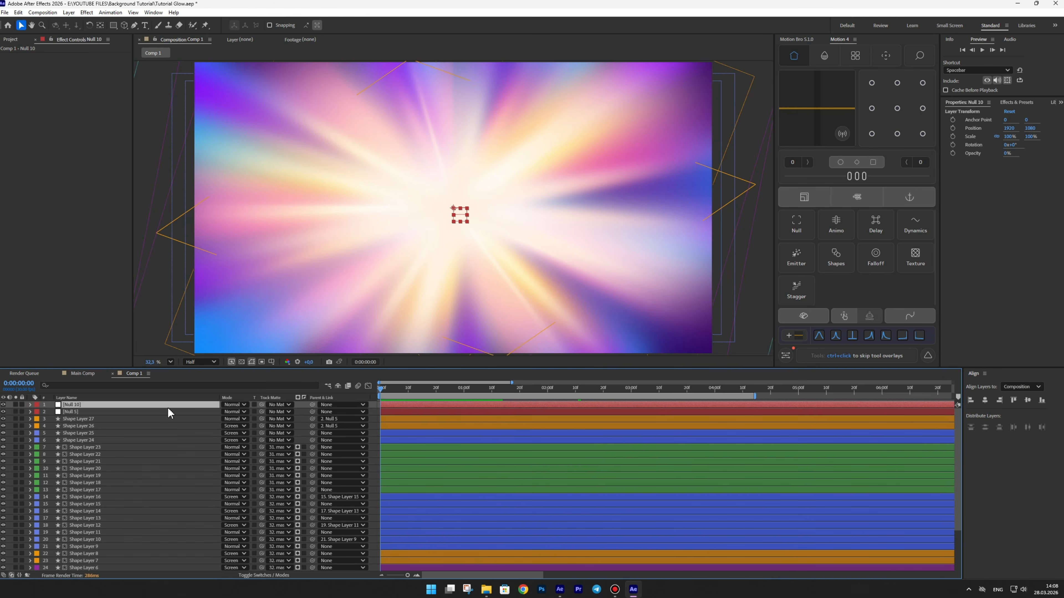
text(Rotation)
key(Return)
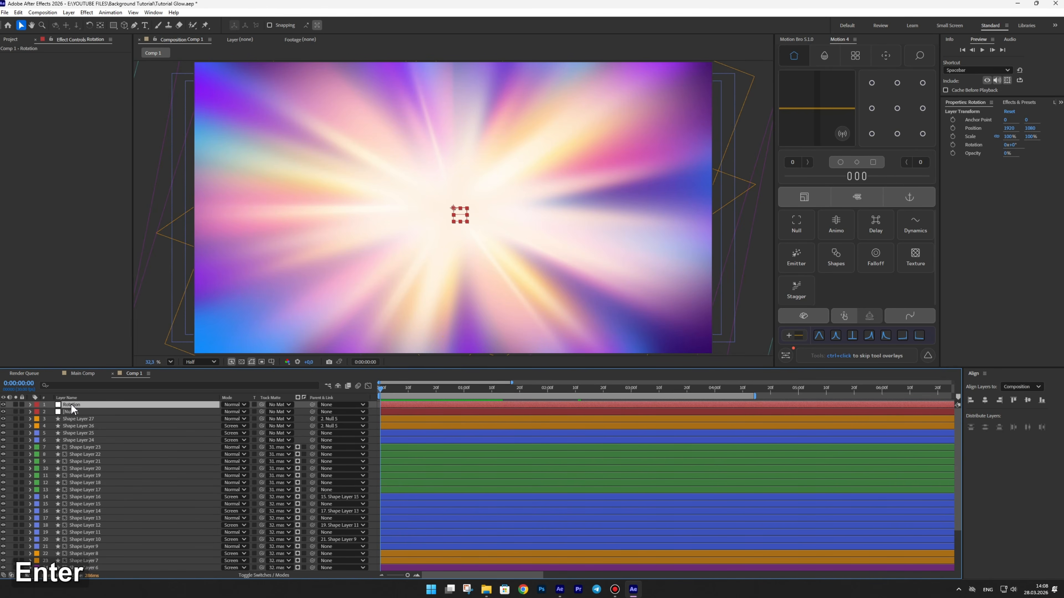
click(37, 404)
click(60, 301)
Step: Duplicate the Rotation null and name the copy Scale
key(ctrl+d)
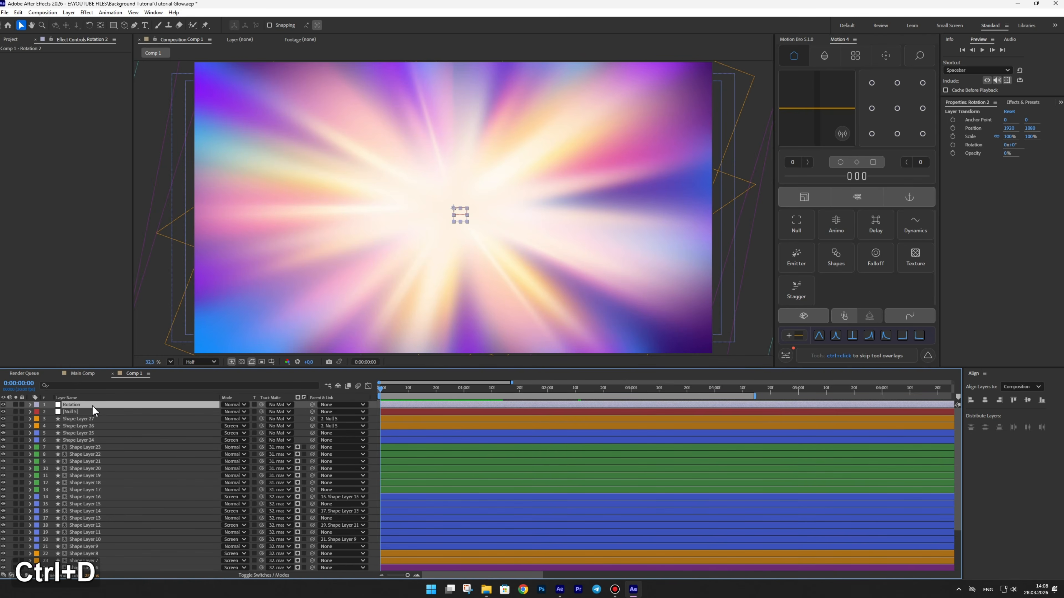
key(Return)
text(Scale)
key(Return)
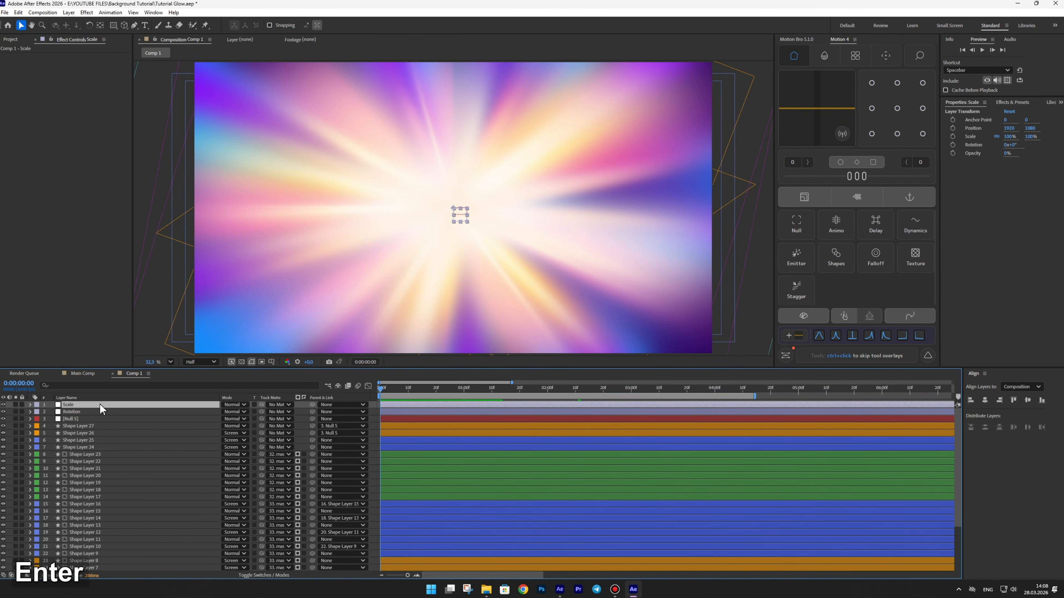
Step: Parent Shape Layers 2–9, 11, 13, 15 and 17–23, together with Null 5, to the Rotation null
scroll(72, 538, down, 3)
click(72, 539)
ctrl+click(75, 532)
ctrl+click(78, 525)
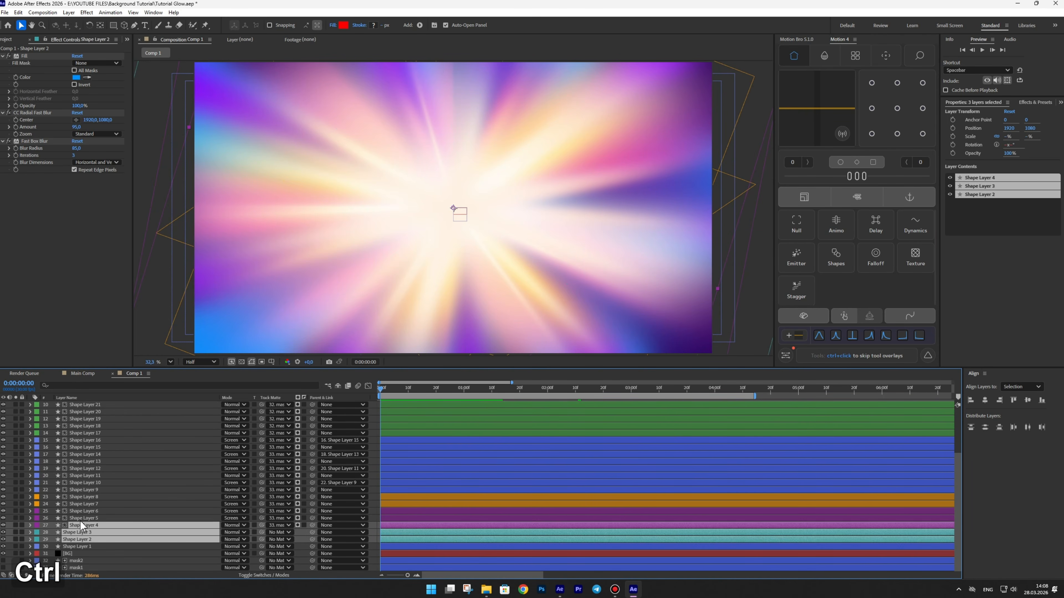
ctrl+click(79, 518)
ctrl+click(84, 510)
ctrl+click(86, 504)
ctrl+click(89, 496)
ctrl+click(90, 476)
ctrl+click(92, 461)
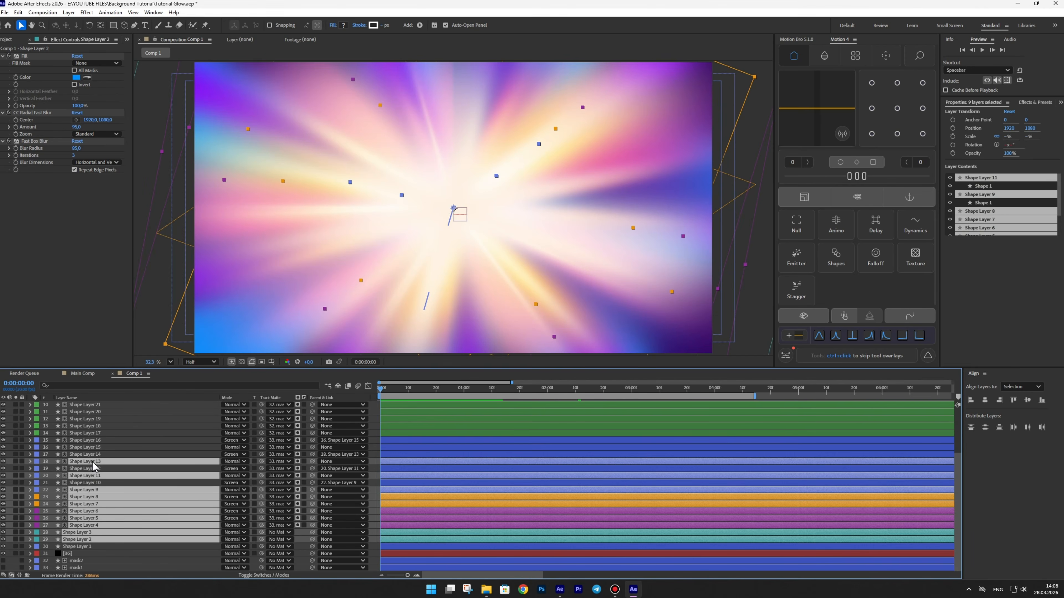
ctrl+click(96, 447)
ctrl+click(100, 433)
ctrl+click(101, 426)
ctrl+click(103, 418)
ctrl+click(104, 412)
ctrl+click(106, 405)
scroll(105, 415, up, 3)
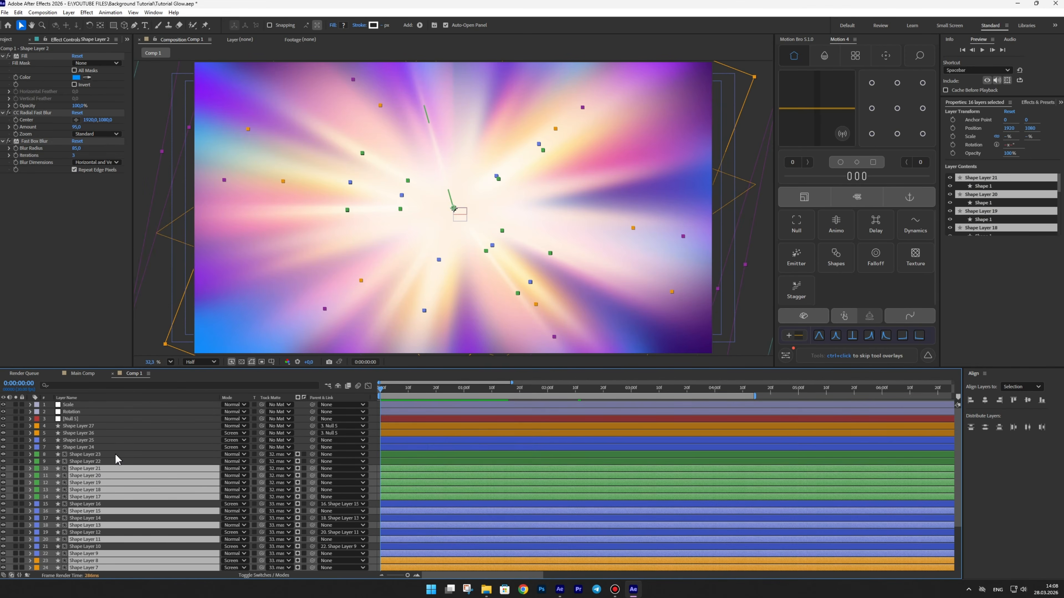
ctrl+click(103, 461)
ctrl+click(103, 454)
ctrl+click(87, 419)
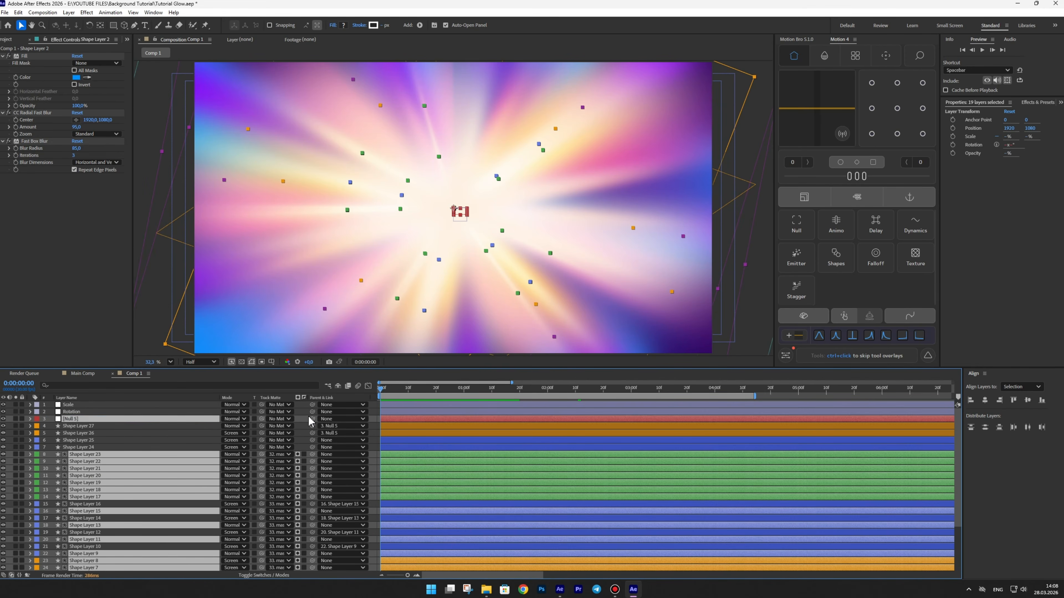
drag(59, 414, 67, 412)
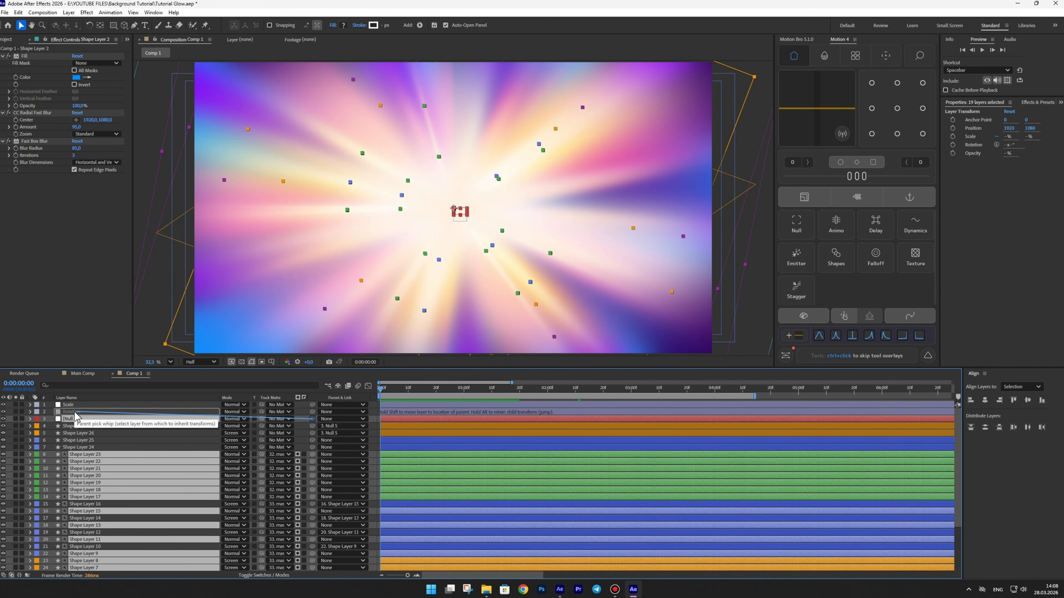
Step: Parent Shape Layers 1, 24 and 25 and the Rotation null to the Scale null
click(83, 447)
shift+click(86, 445)
scroll(83, 524, down, 5)
ctrl+click(71, 552)
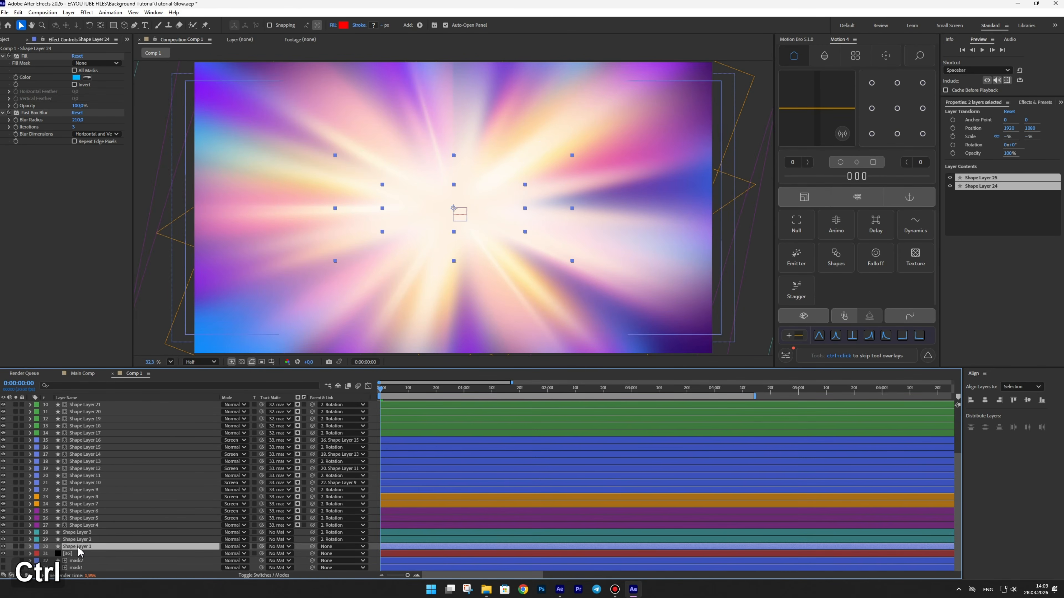
scroll(108, 545, up, 5)
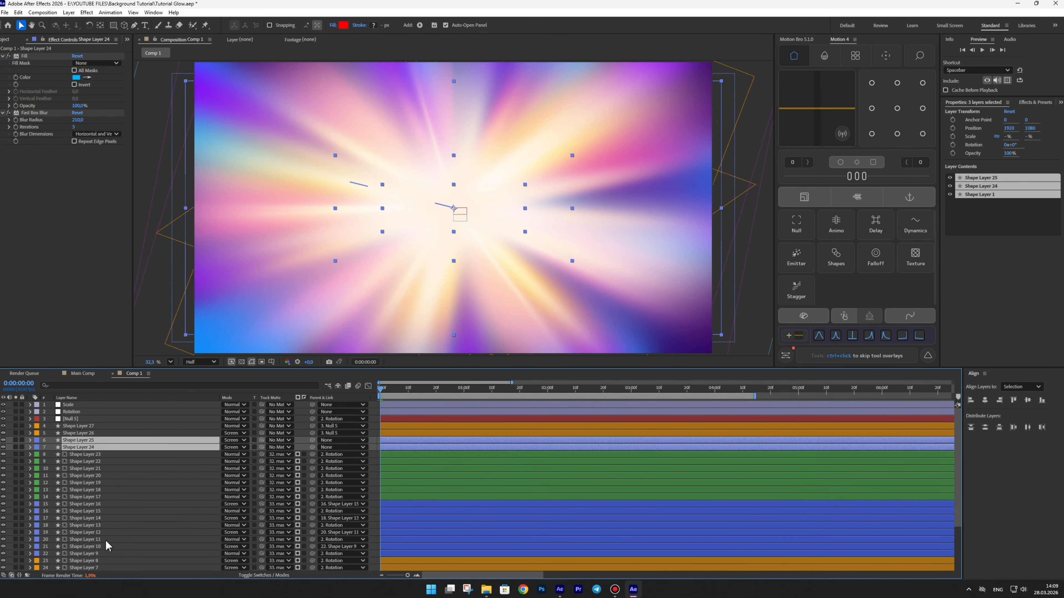
click(92, 412)
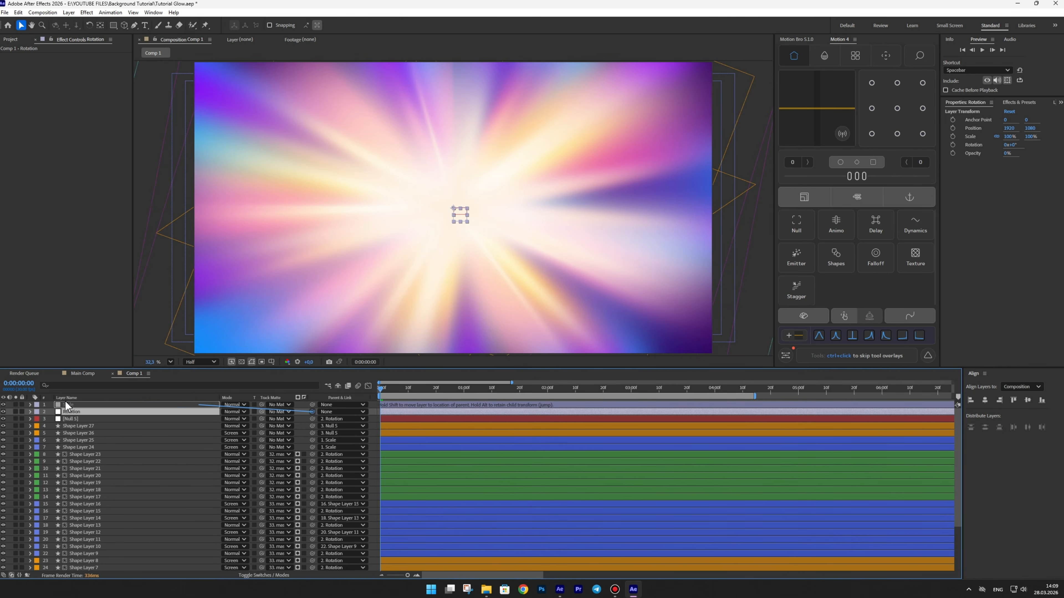
drag(67, 405, 85, 404)
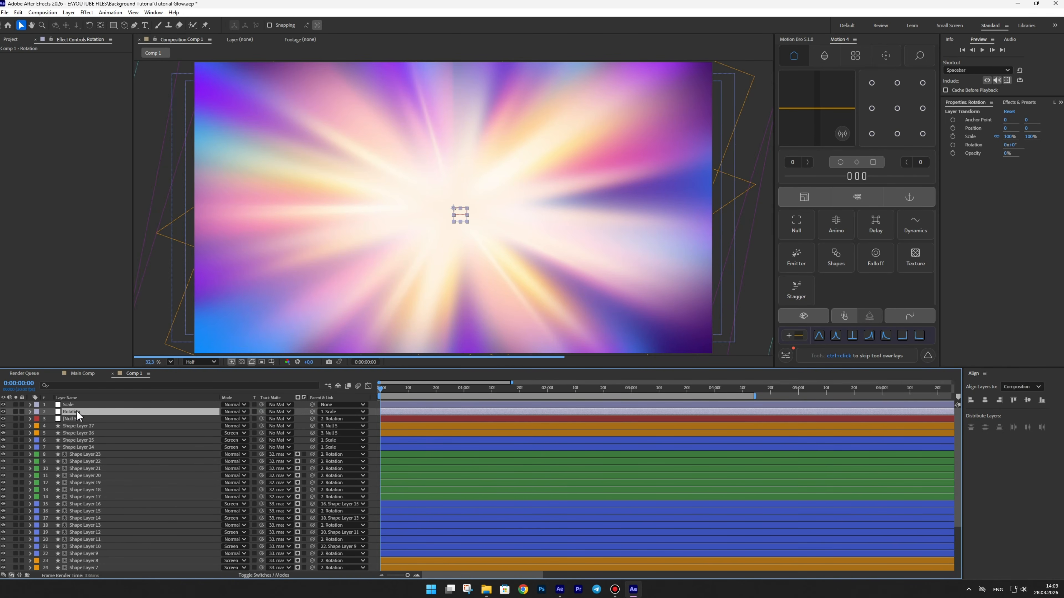
Step: Keyframe the Rotation null's rotation from -170° at the start of the composition to 0° just after one second
key(r)
click(51, 419)
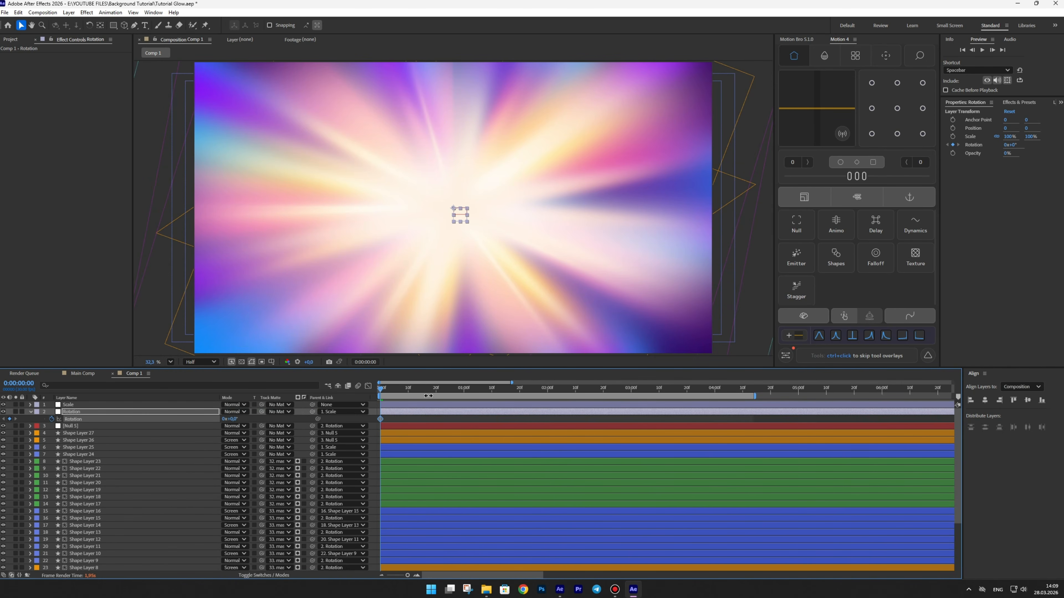
drag(464, 392, 469, 393)
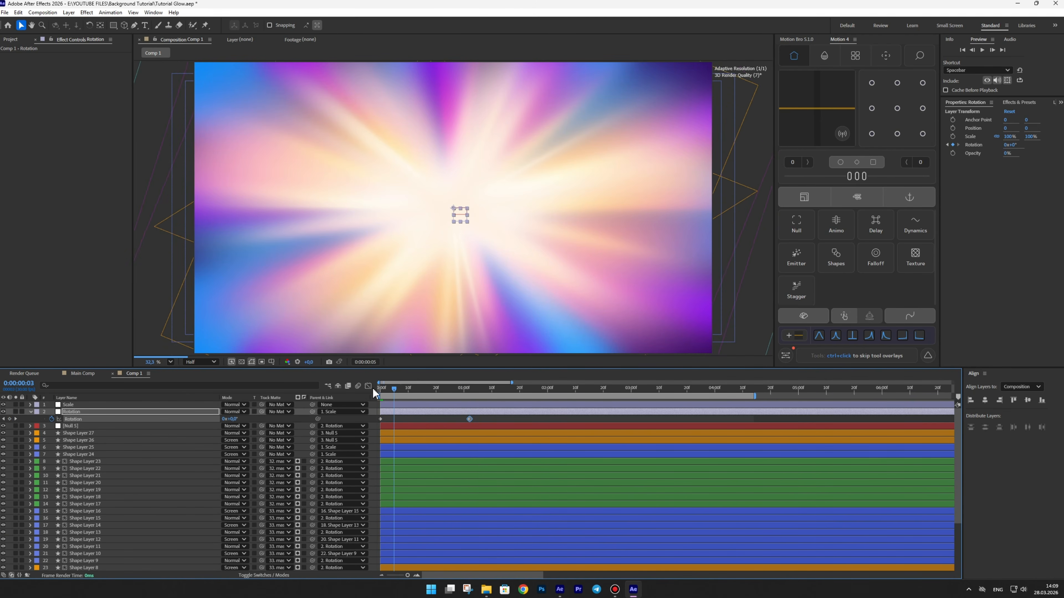
key(space)
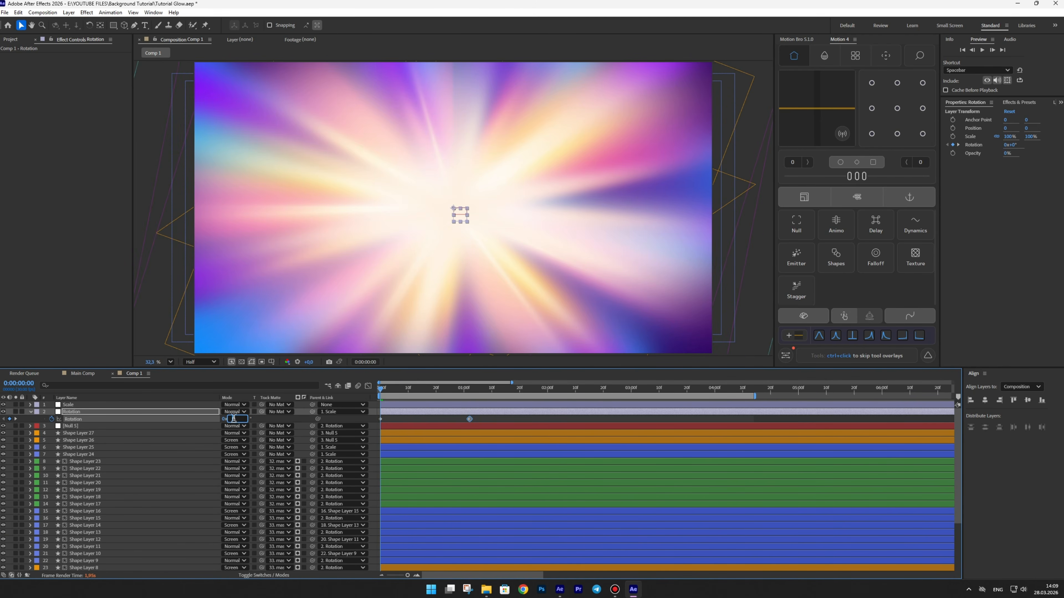
key(Return)
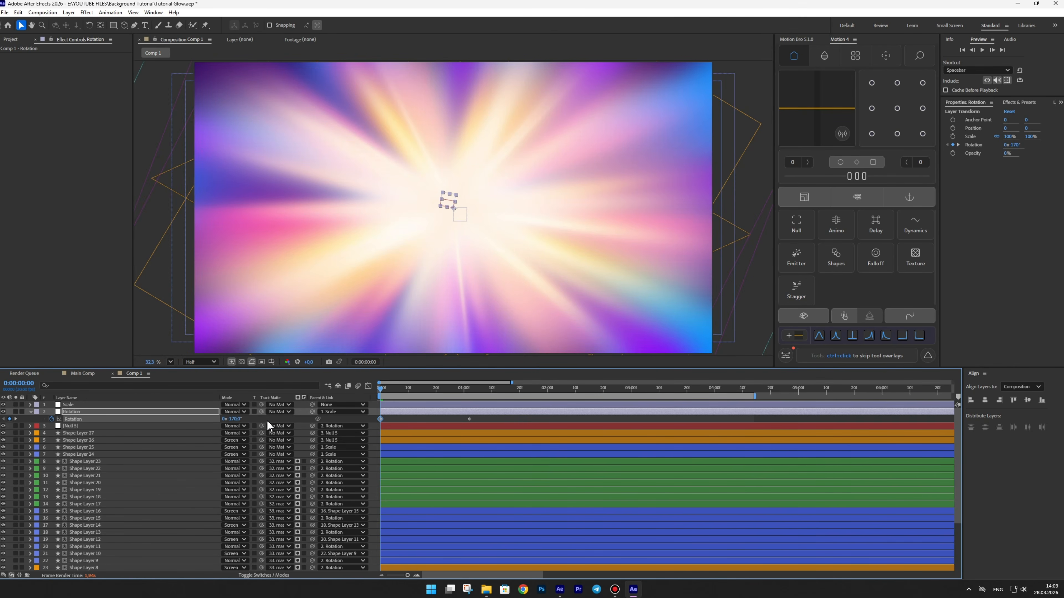
Step: Add a 0° rotation keyframe near 0:00:03:20 and an 86° keyframe at 0:00:04:05 on the Rotation null
mouse_move(469, 382)
mouse_down()
mouse_move(355, 385)
mouse_move(472, 383)
mouse_up()
drag(687, 389, 689, 389)
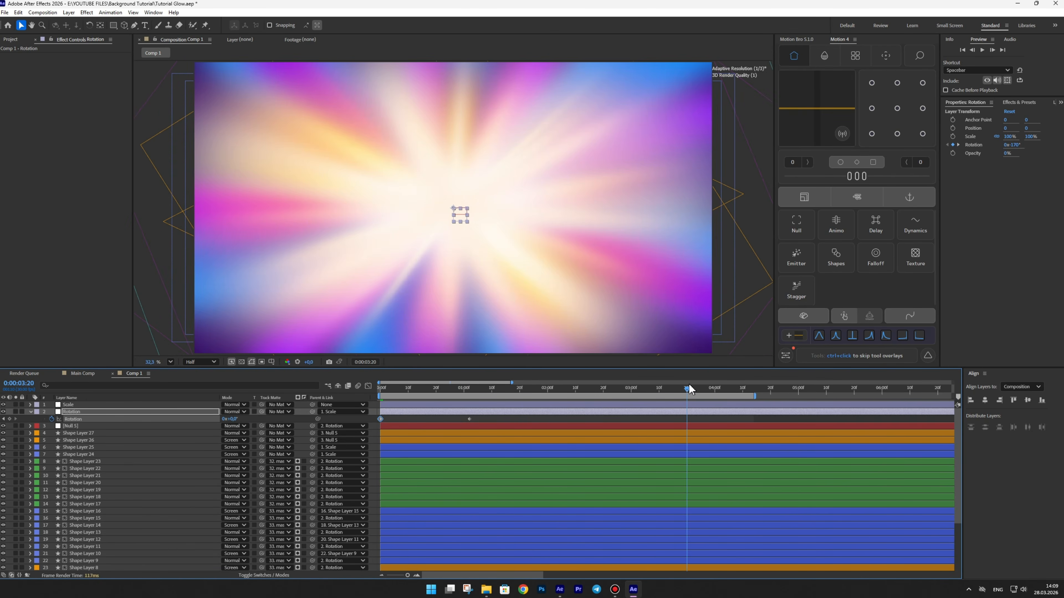
key(space)
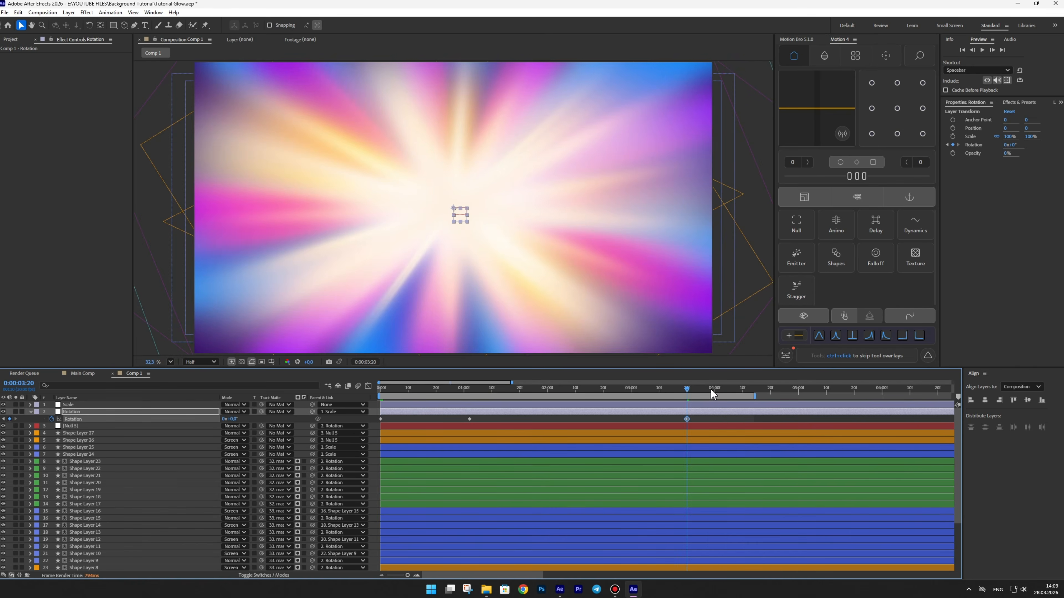
drag(232, 419, 649, 427)
Step: Apply Easy Ease to all rotation keyframes and reshape the speed graph for a fast start and a fast finish
drag(733, 421, 366, 434)
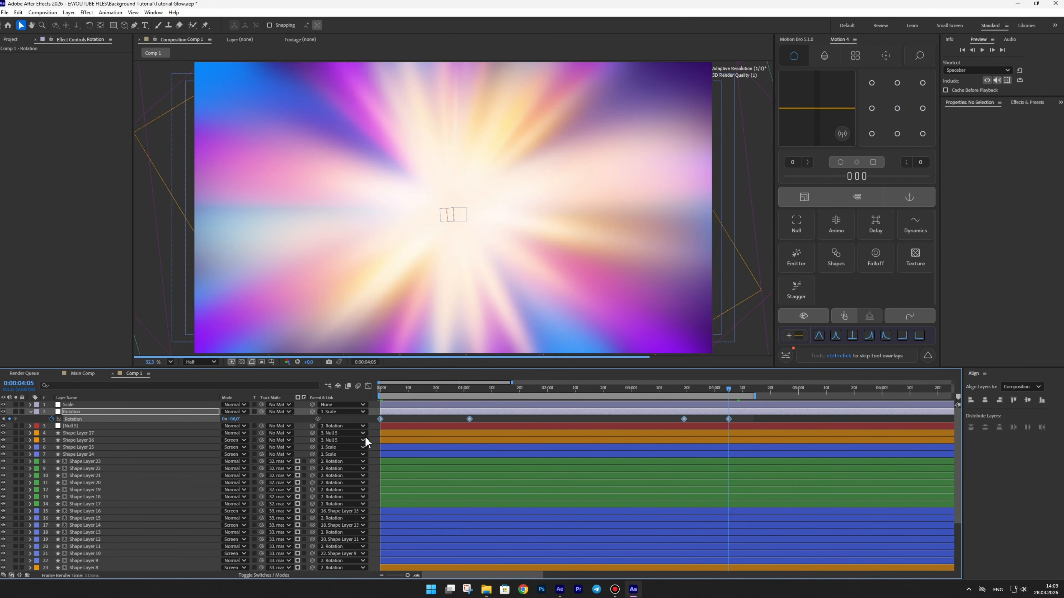
key(F9)
click(368, 386)
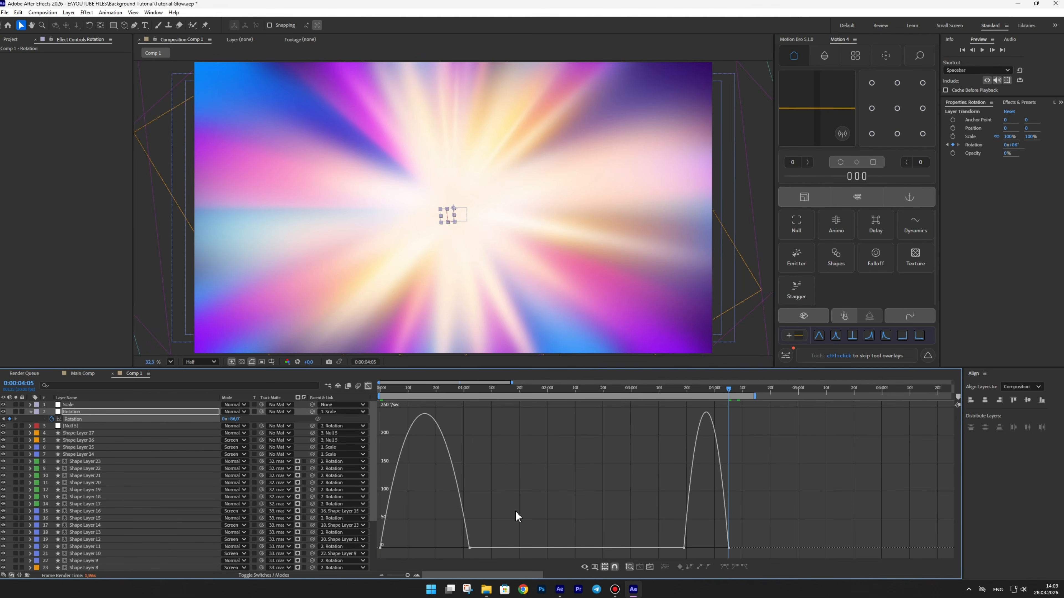
double_click(427, 547)
drag(455, 547, 424, 548)
drag(766, 534, 729, 542)
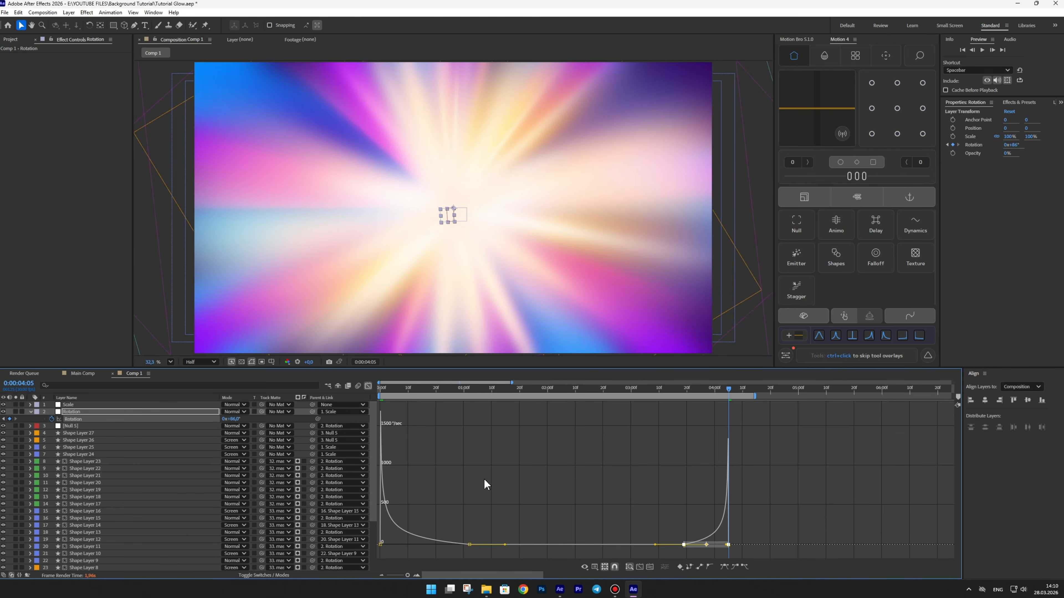
click(366, 384)
Step: Shorten the work area to end just after the last rotation keyframe and preview the animation
key(space)
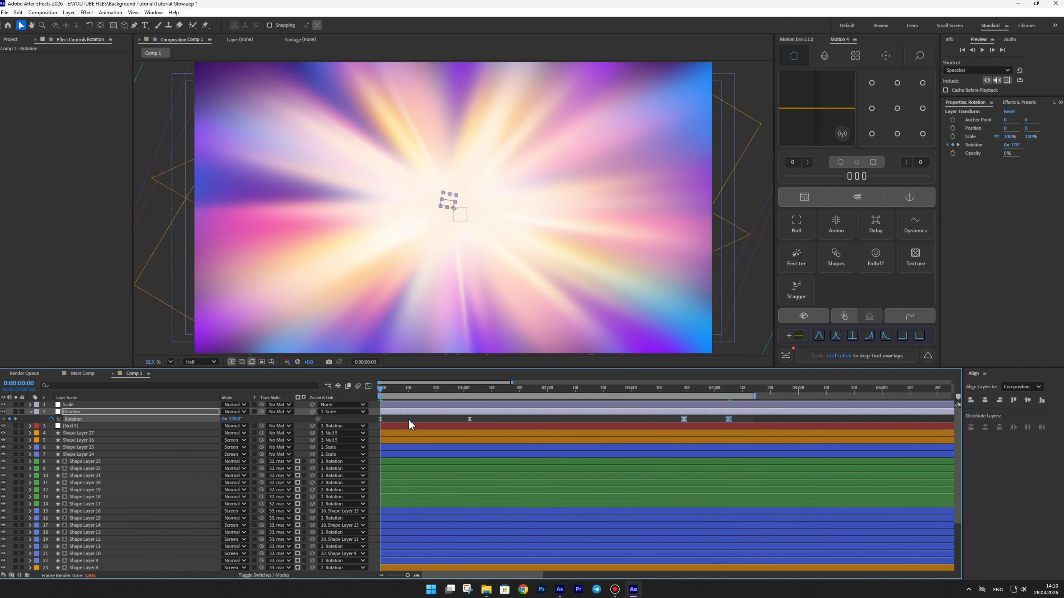
click(408, 419)
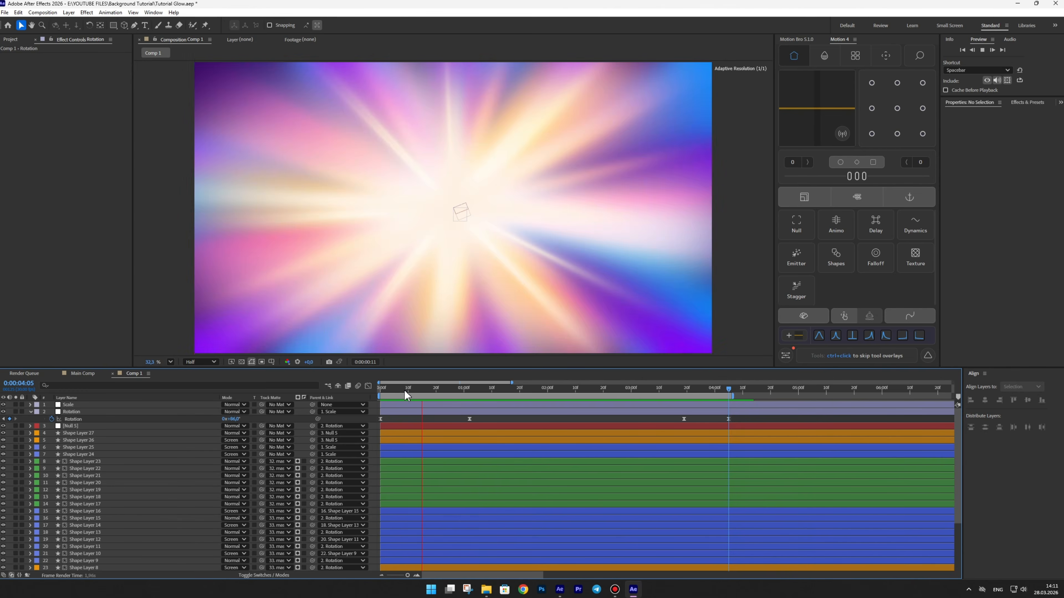
key(space)
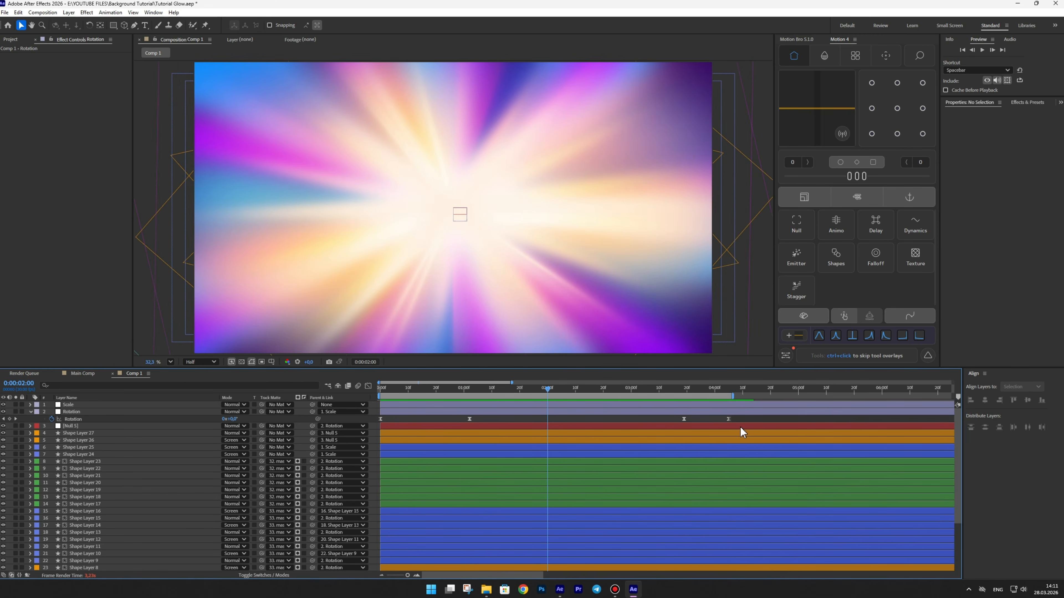
Step: Keyframe the Scale null's scale from 0% at the start of the composition to 100% at 0:00:00:29
click(69, 404)
key(s)
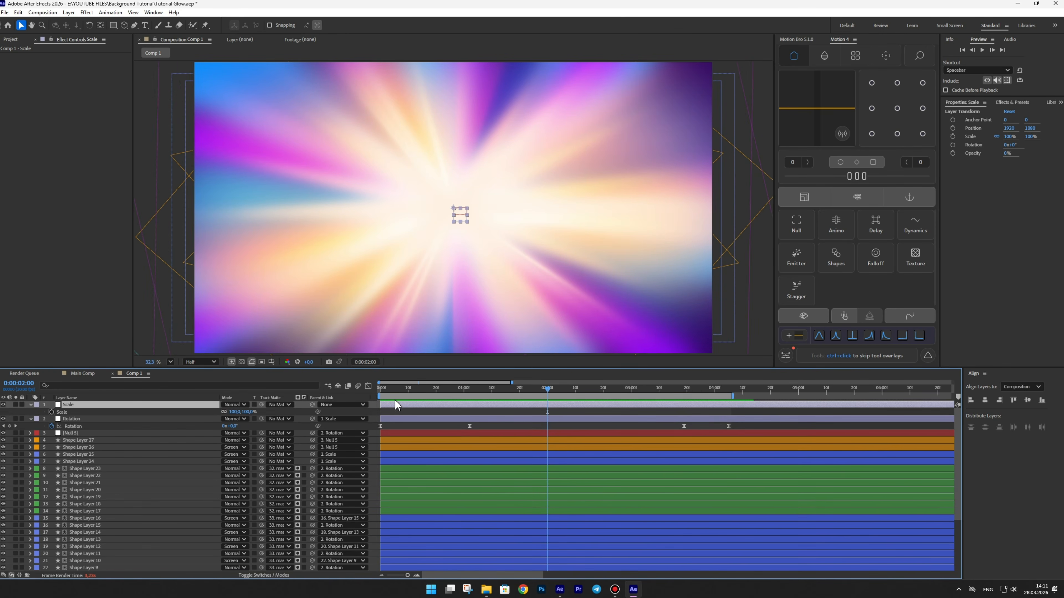
key(Home)
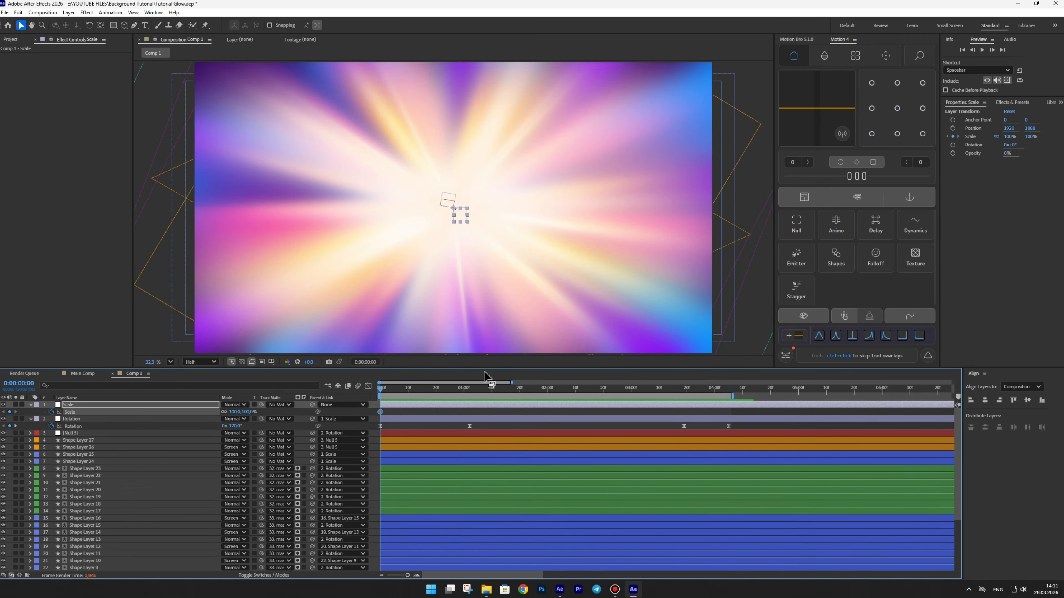
click(462, 390)
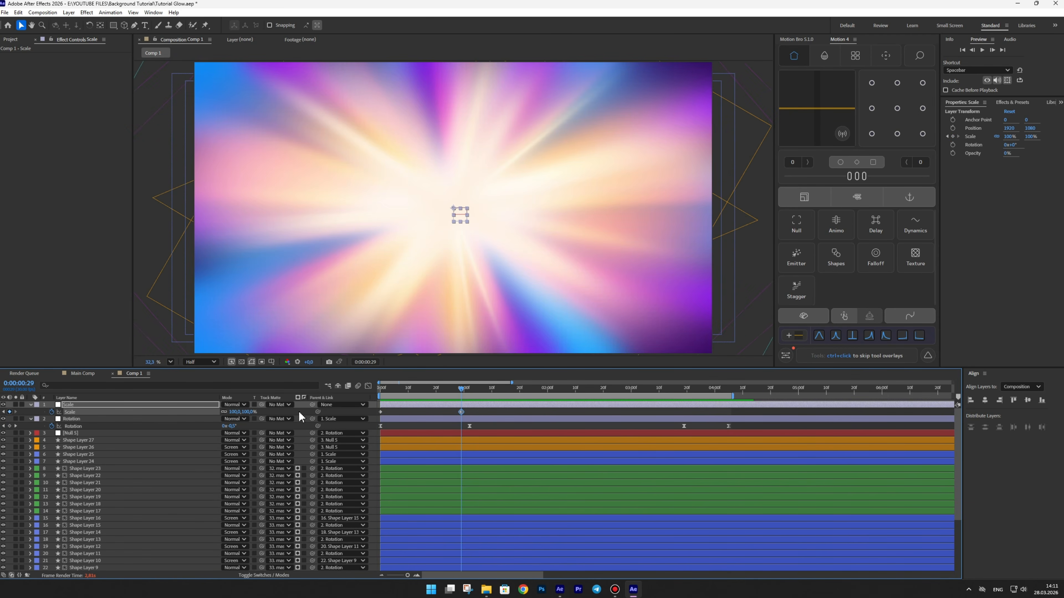
key(Home)
key(Return)
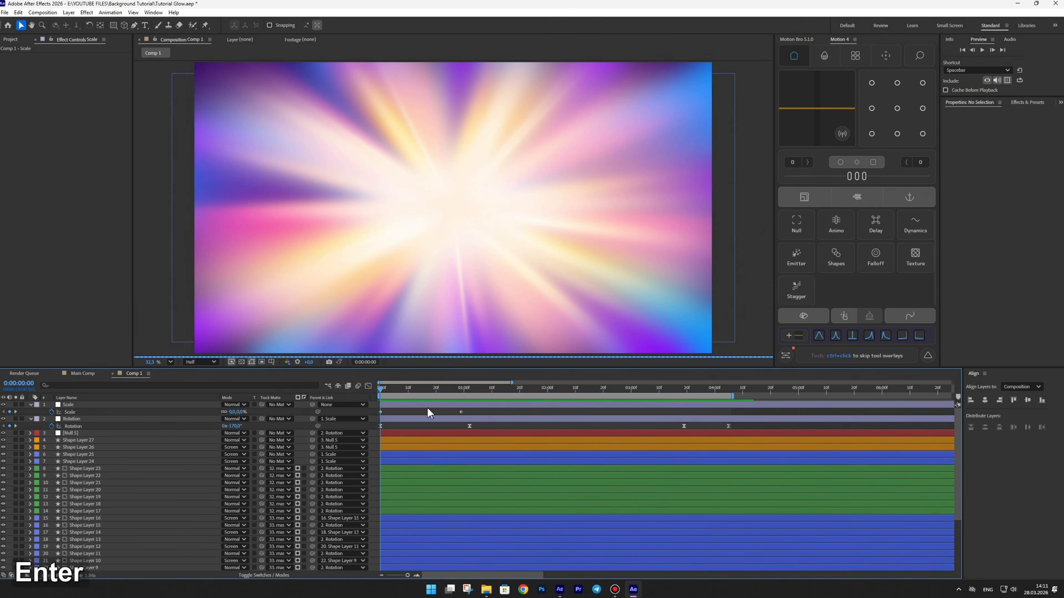
key(KP_0)
Step: Add a 100% scale keyframe around 0:00:03:15 and a 0% keyframe at 0:00:04:05 on the Scale null
drag(616, 389, 351, 415)
click(9, 412)
click(233, 412)
text(00)
key(Return)
Step: Apply Easy Ease to the scale keyframes and reshape the speed graph so scaling peaks early in the intro and late in the outro
key(F9)
click(367, 386)
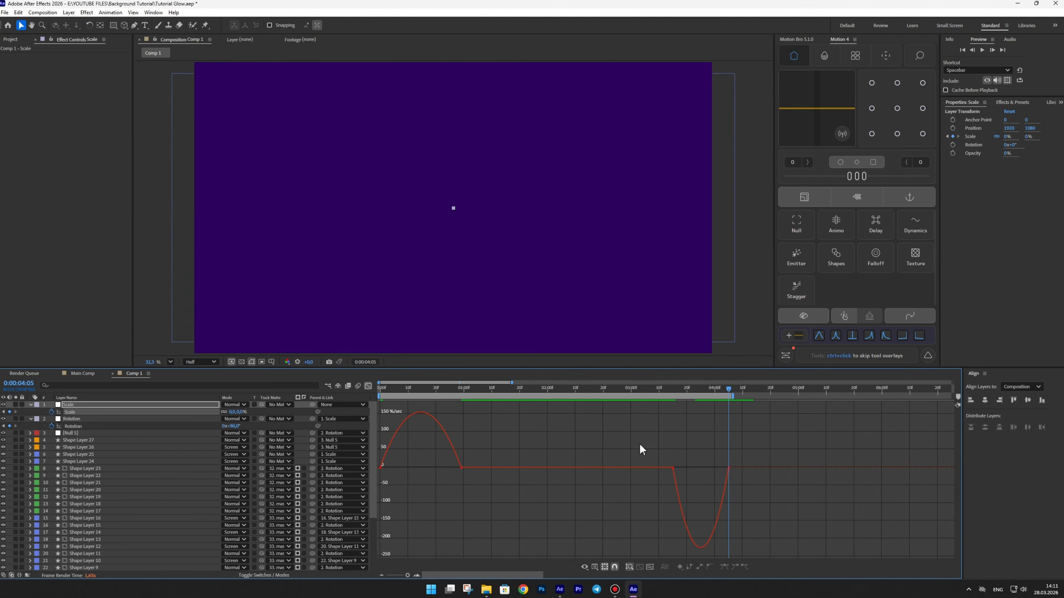
drag(757, 454, 415, 469)
drag(479, 446, 421, 468)
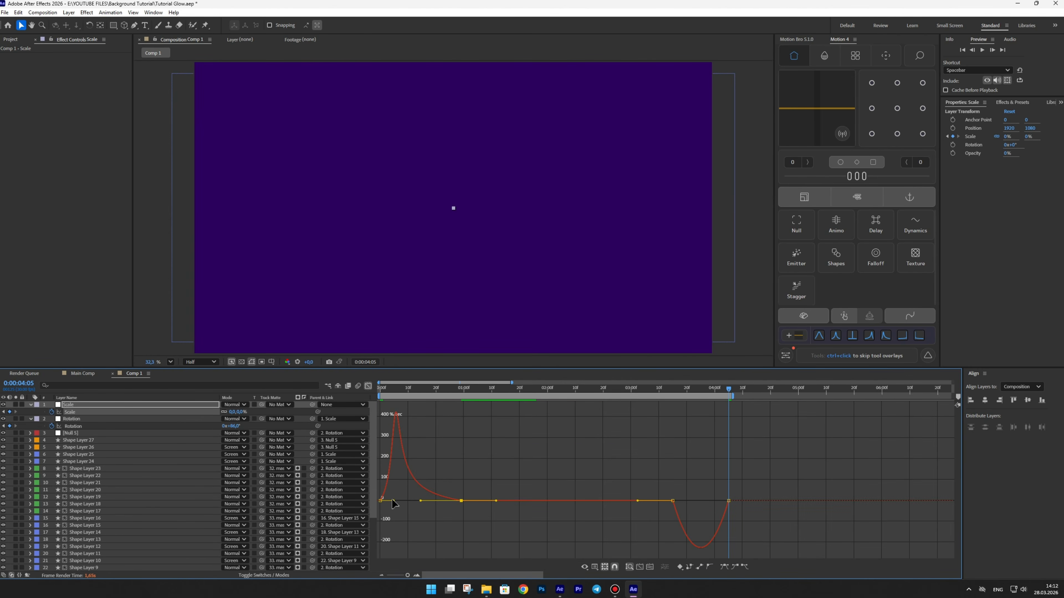
drag(390, 502, 389, 501)
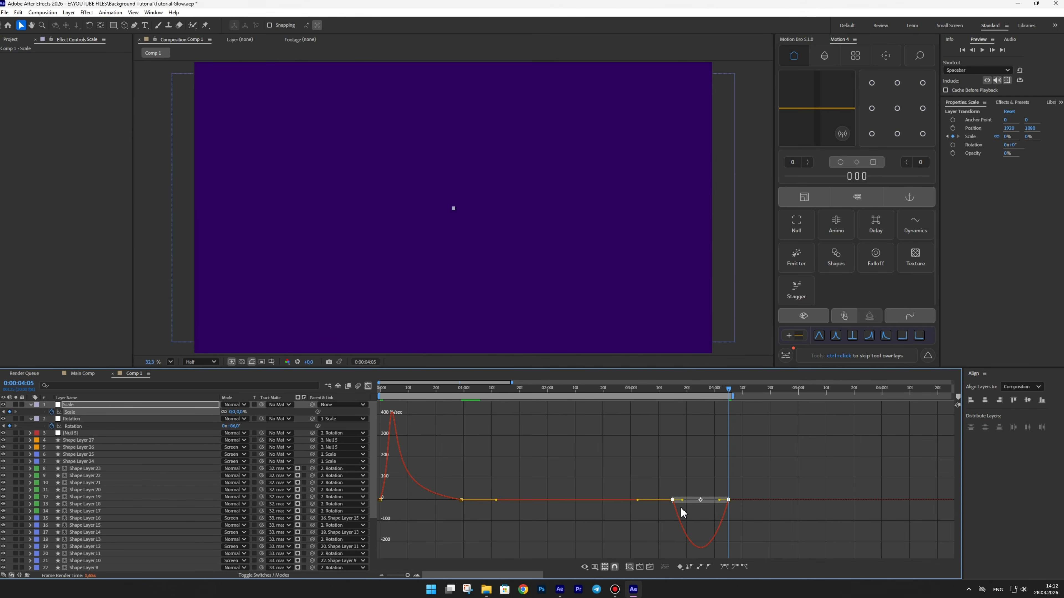
drag(681, 500, 722, 467)
Step: Shift the closing Scale and Rotation keyframes slightly earlier in the timeline and preview the opening
click(369, 386)
mouse_move(381, 386)
mouse_down()
mouse_move(428, 382)
mouse_move(380, 383)
mouse_up()
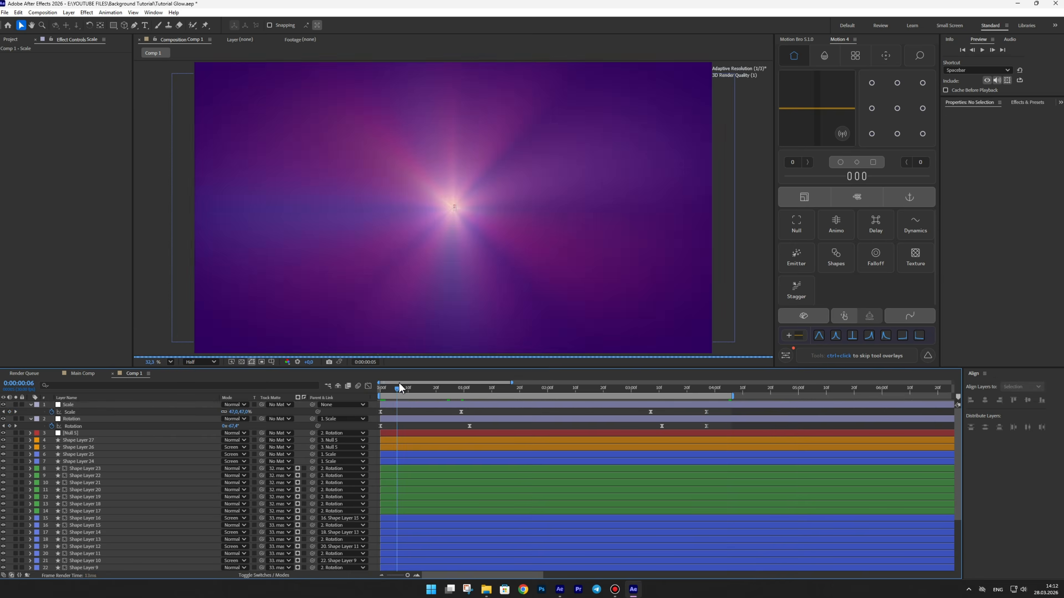
key(space)
Step: Keyframe the BG layer's Fill color from near-black at the start to dark purple at about 0:00:00:06
scroll(457, 505, down, 4)
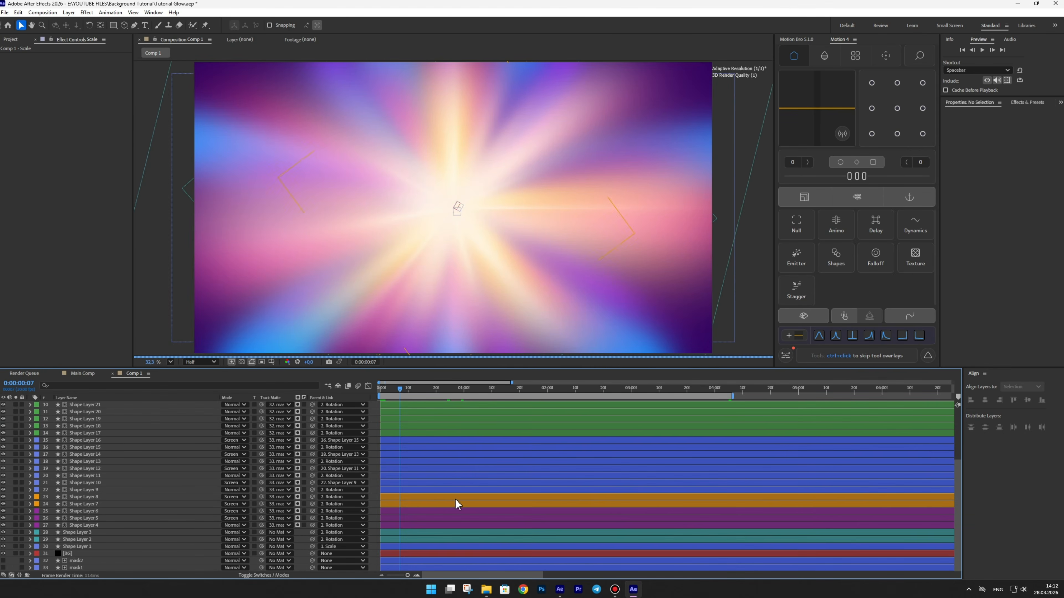
click(97, 553)
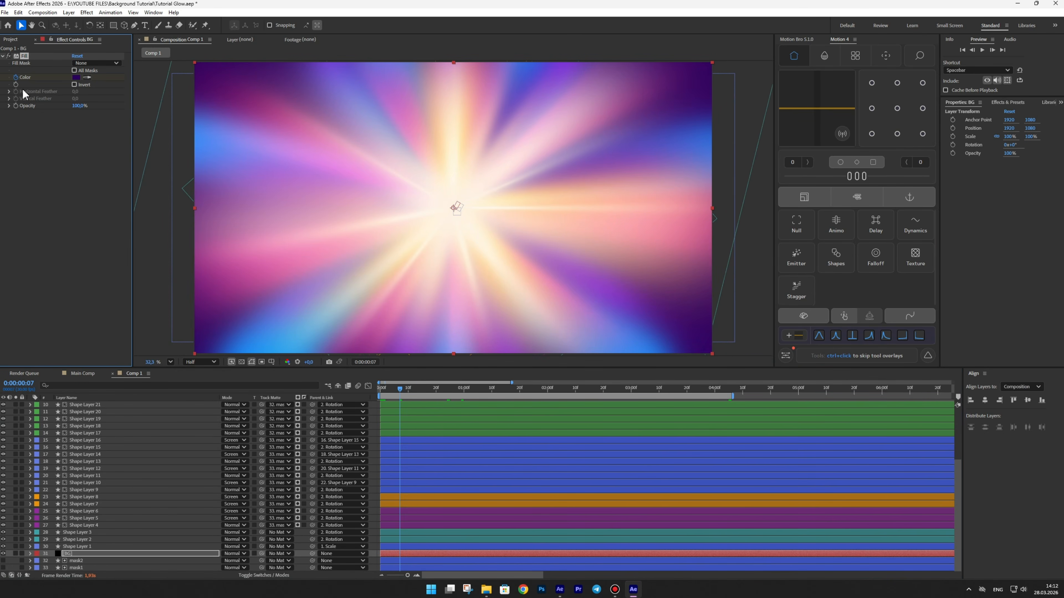
key(u)
drag(397, 390, 377, 391)
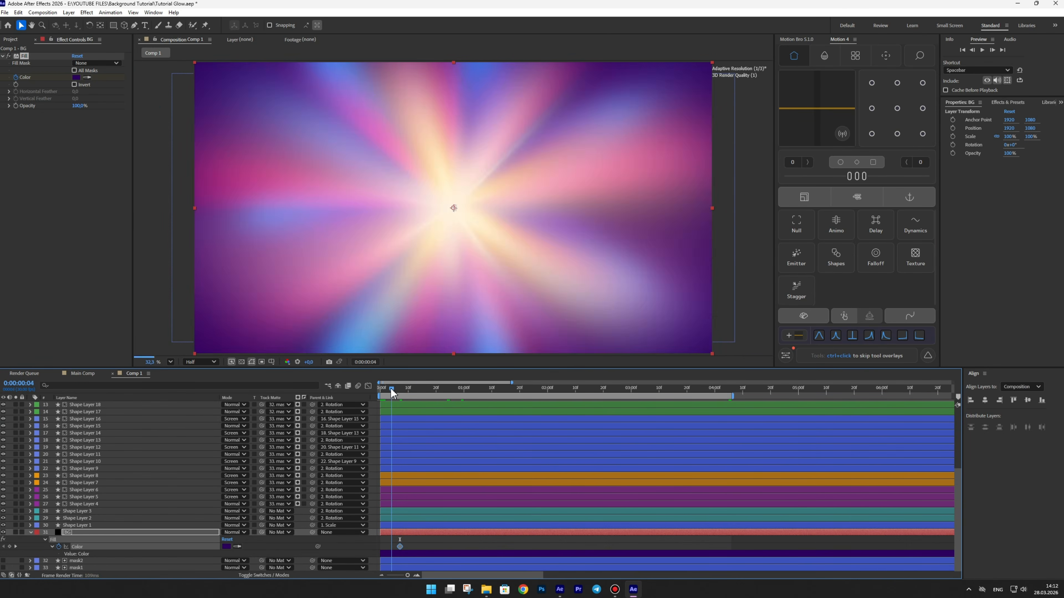
click(226, 546)
drag(672, 380, 700, 389)
key(Return)
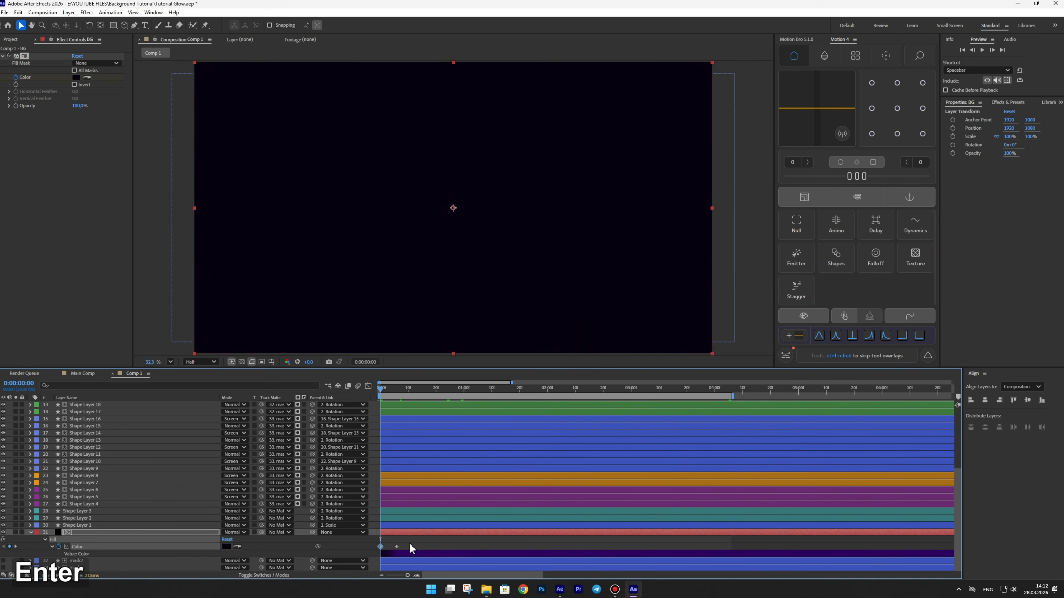
Step: Ease the BG layer's two Fill color keyframes, paste copies at 0:00:03:19 and time-reverse the copies
click(406, 544)
drag(383, 390, 684, 390)
click(385, 553)
key(ctrl+v)
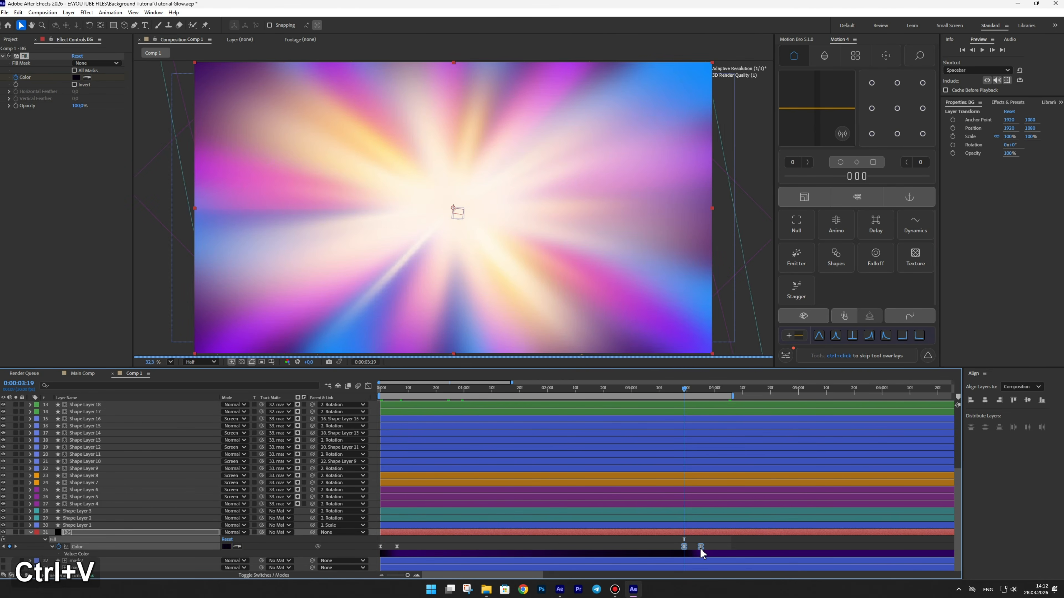
right_click(700, 546)
mouse_move(754, 541)
click(844, 540)
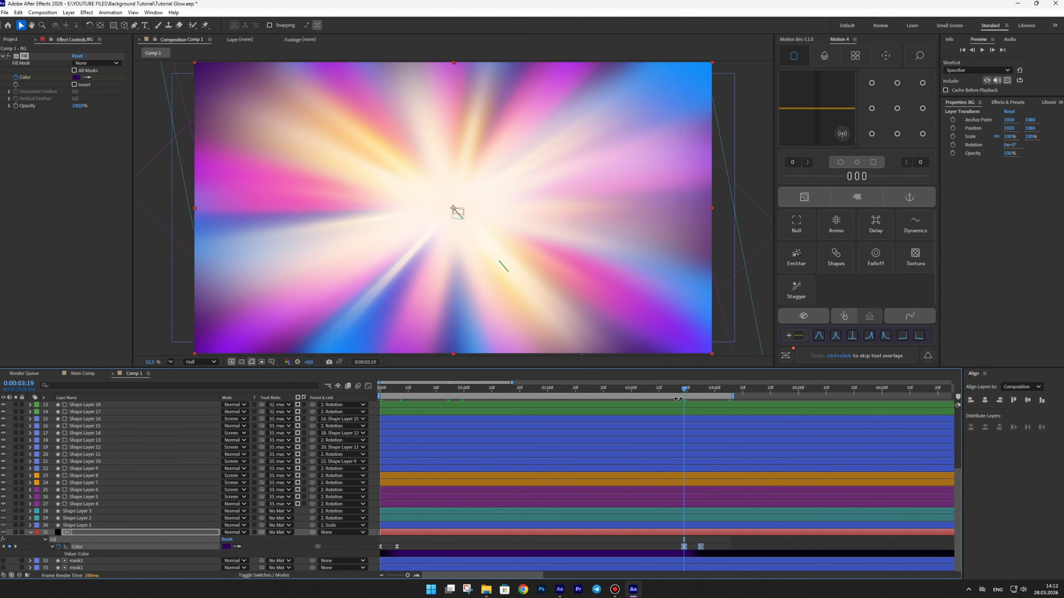
Step: End the work area at about 0:00:04:05 and play a preview of the finished animation
drag(687, 389, 725, 391)
key(n)
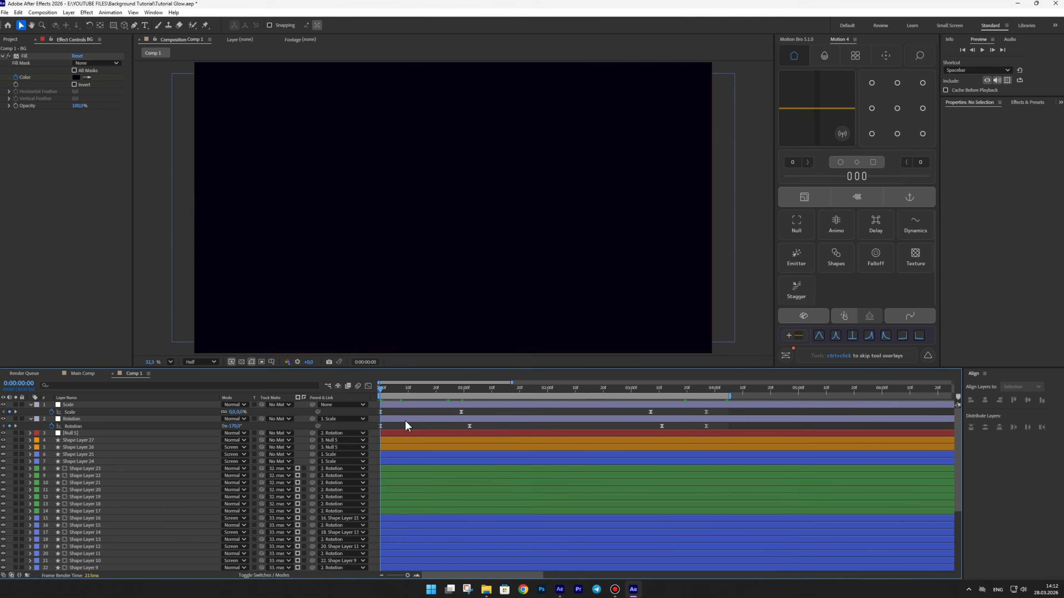
key(space)
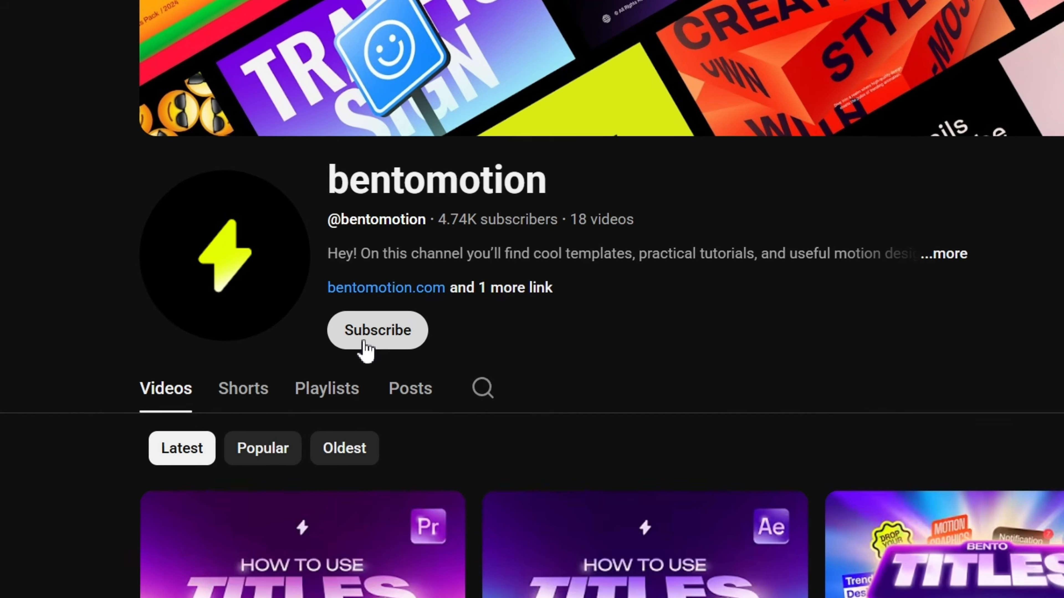
Step: Subscribe to the bentomotion channel on YouTube
click(283, 187)
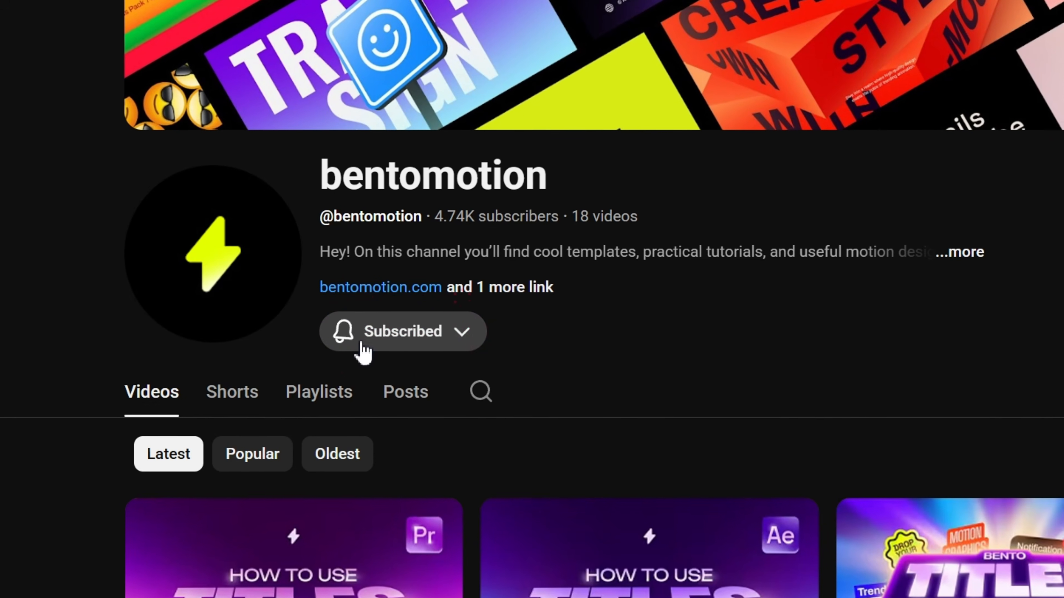